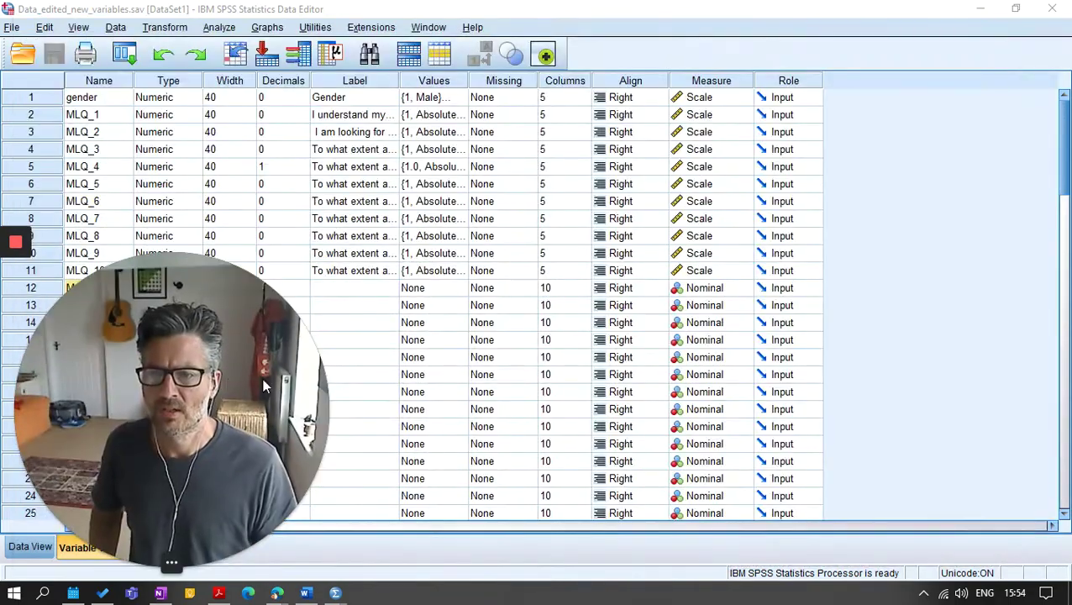
Open the Descriptives dialog with the variable list shown by name.
left_click_drag(256, 378, 914, 262)
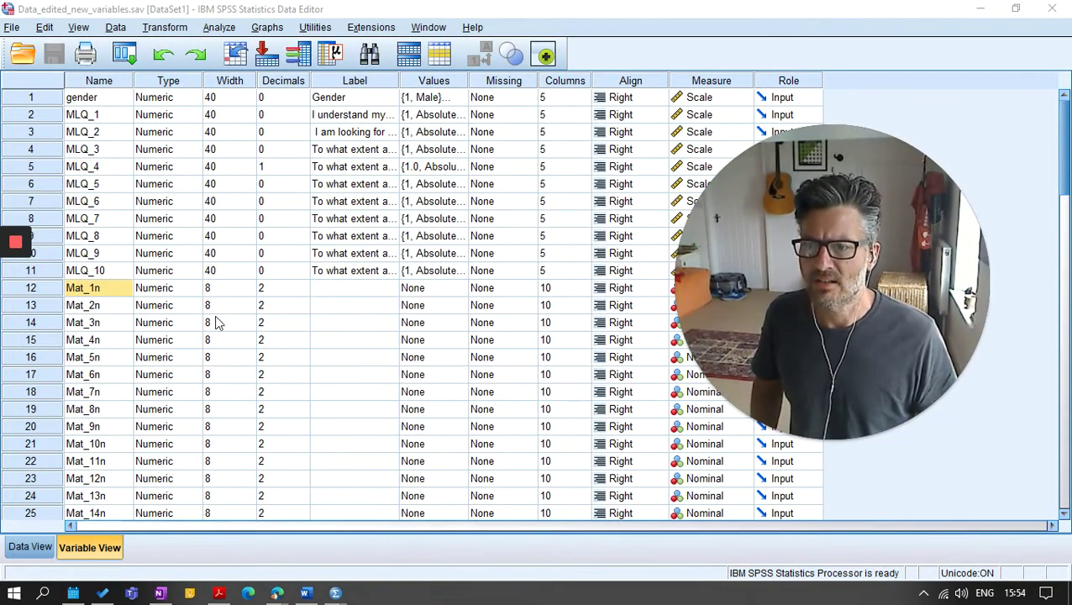
scroll(120, 337, "down", 16)
scroll(119, 395, "up", 4)
scroll(120, 395, "up", 6)
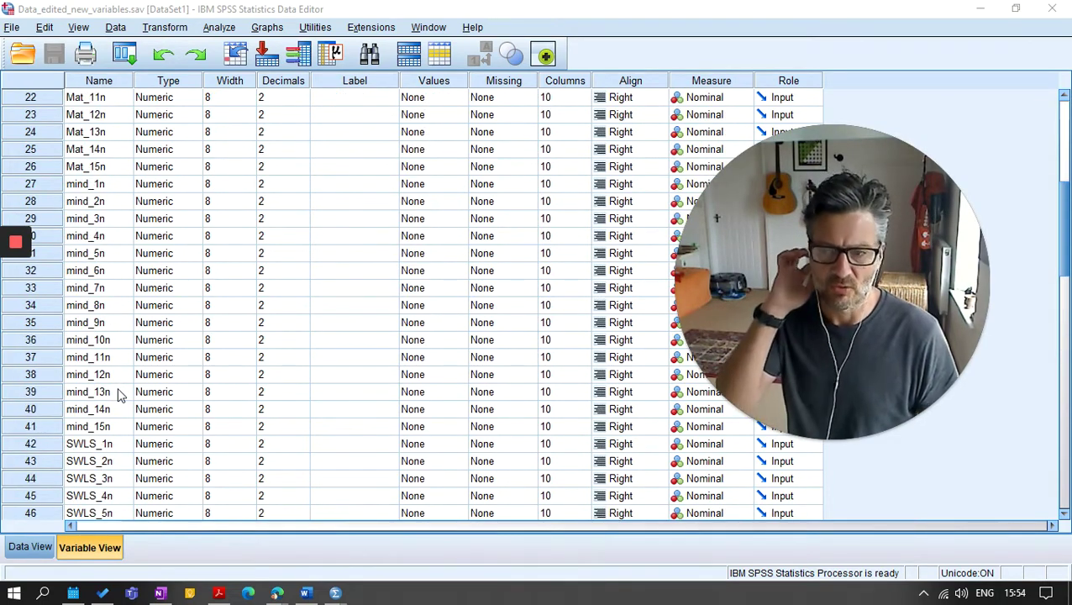
scroll(122, 382, "up", 6)
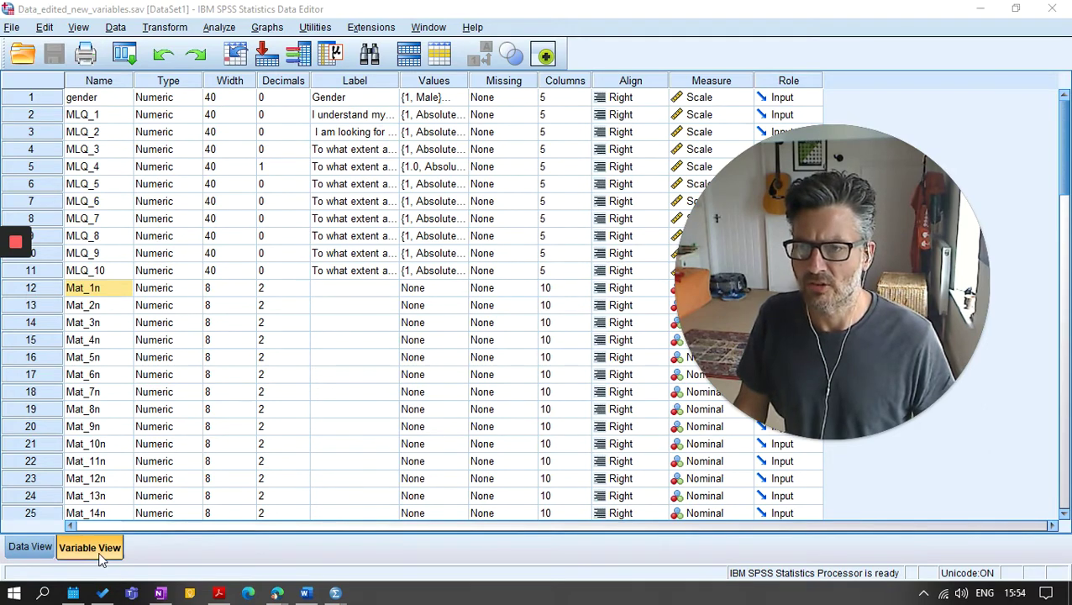
left_click(216, 29)
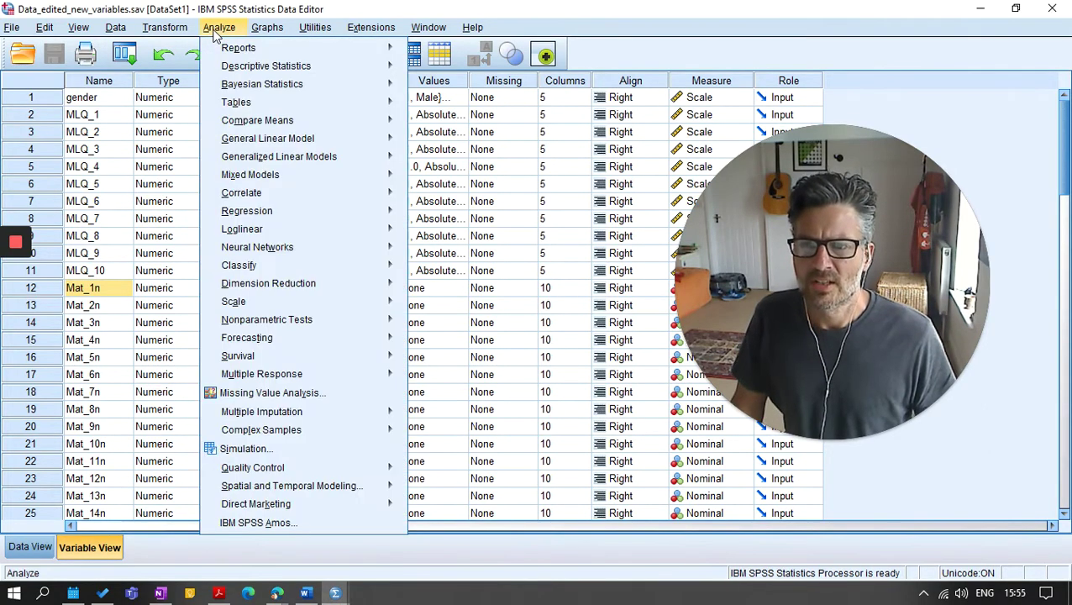
mouse_move(256, 66)
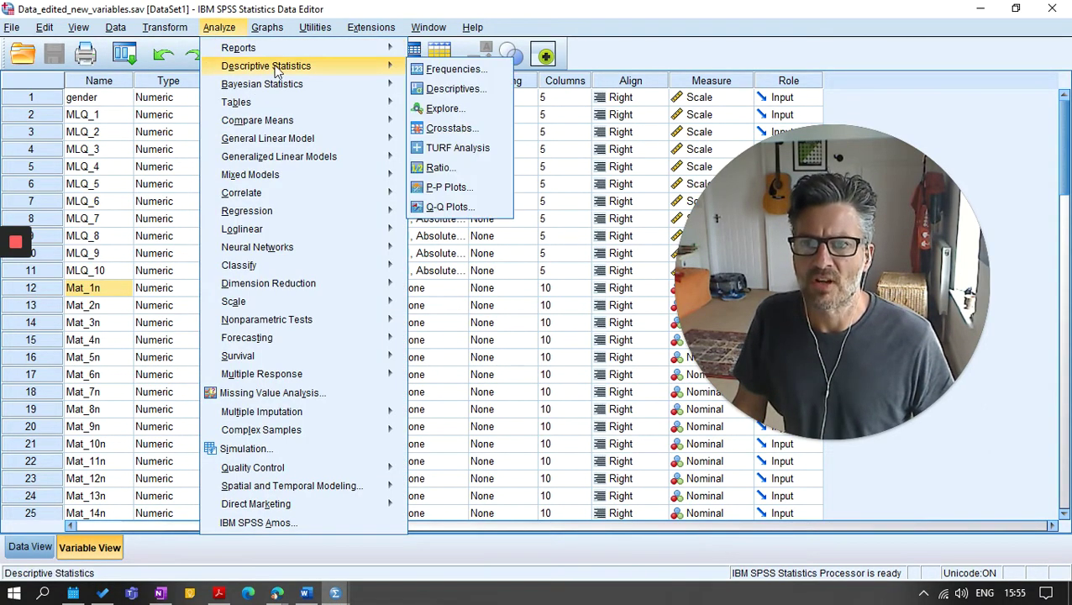
left_click(455, 88)
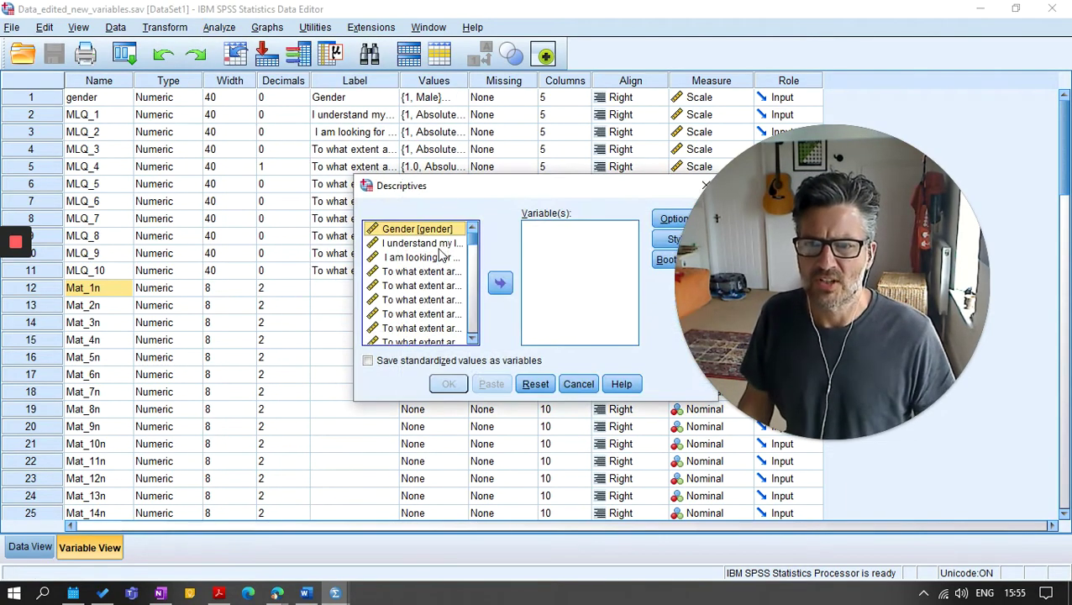
right_click(441, 246)
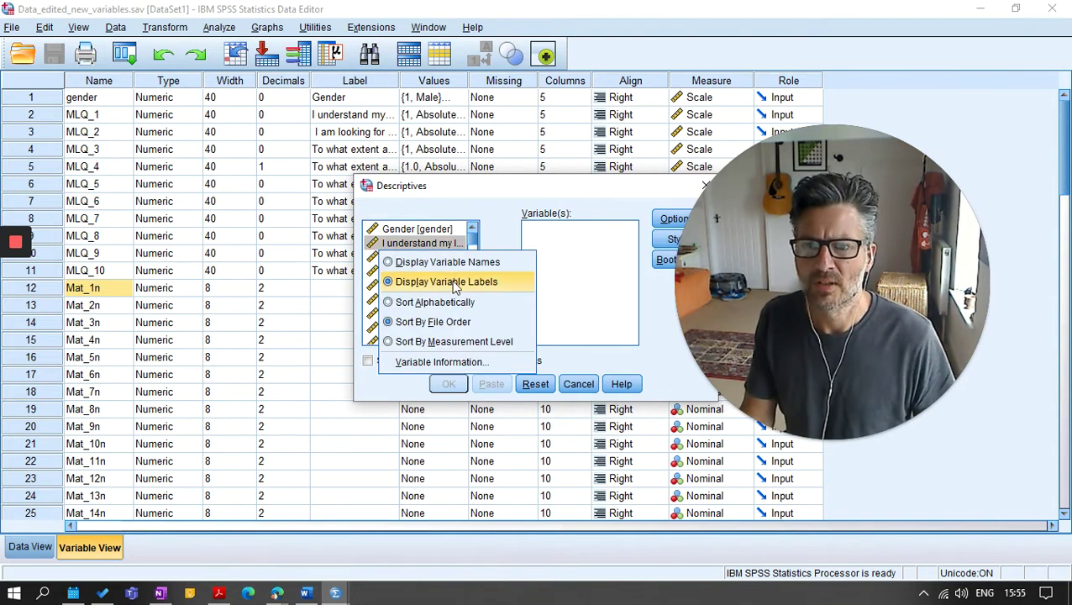
left_click(445, 261)
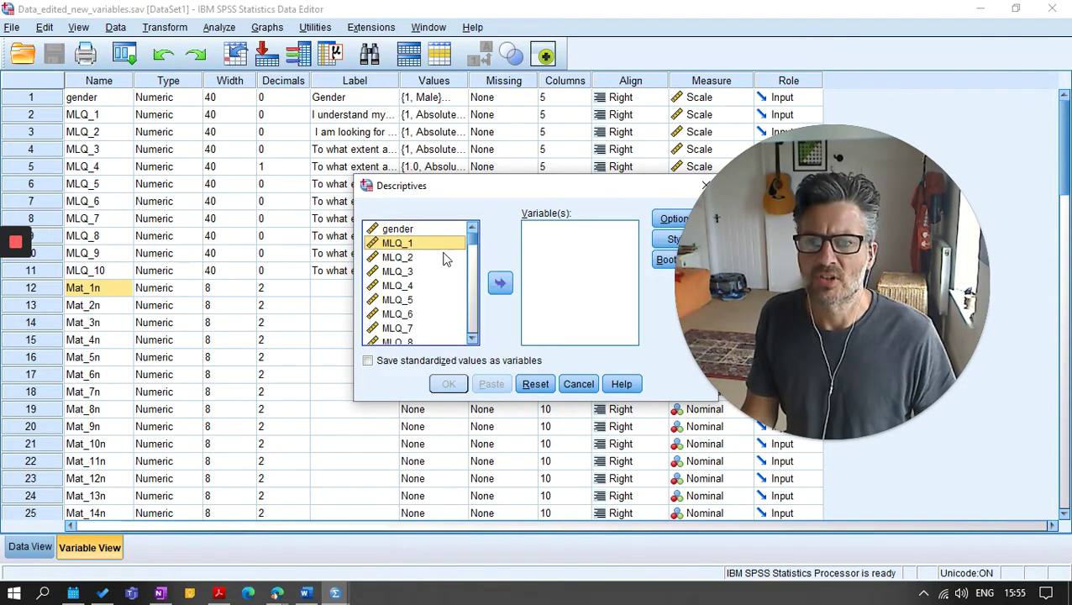
Add MLQ_1 through MLQ_10 and report mean, standard deviation, minimum and maximum.
left_click(472, 339)
left_click(473, 339)
left_click(472, 339)
left_click(420, 314, "shift")
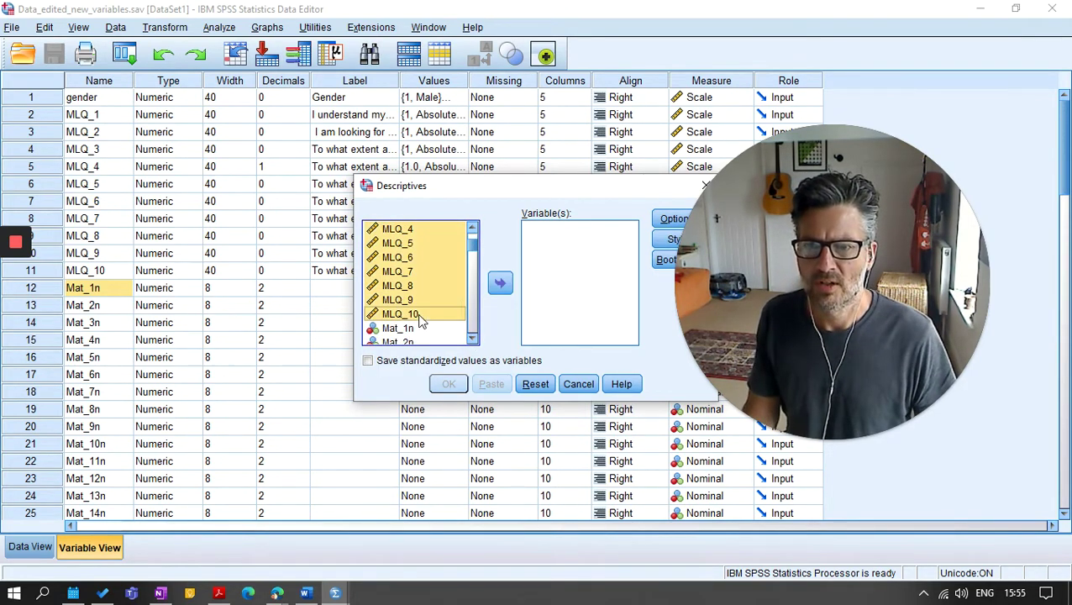
left_click(500, 283)
left_click_drag(593, 187, 496, 183)
left_click(584, 213)
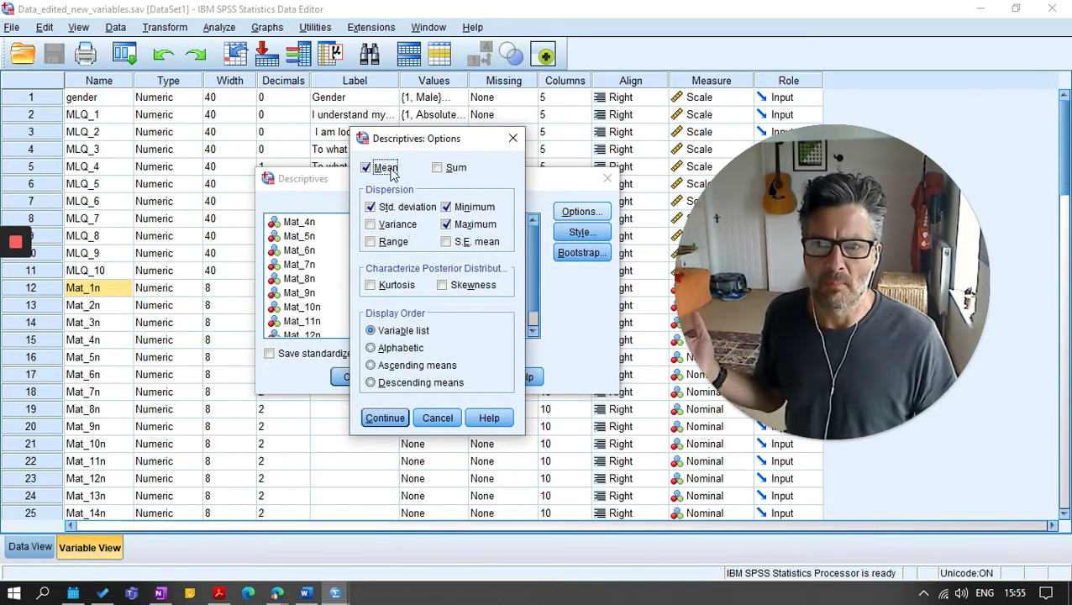
left_click(385, 419)
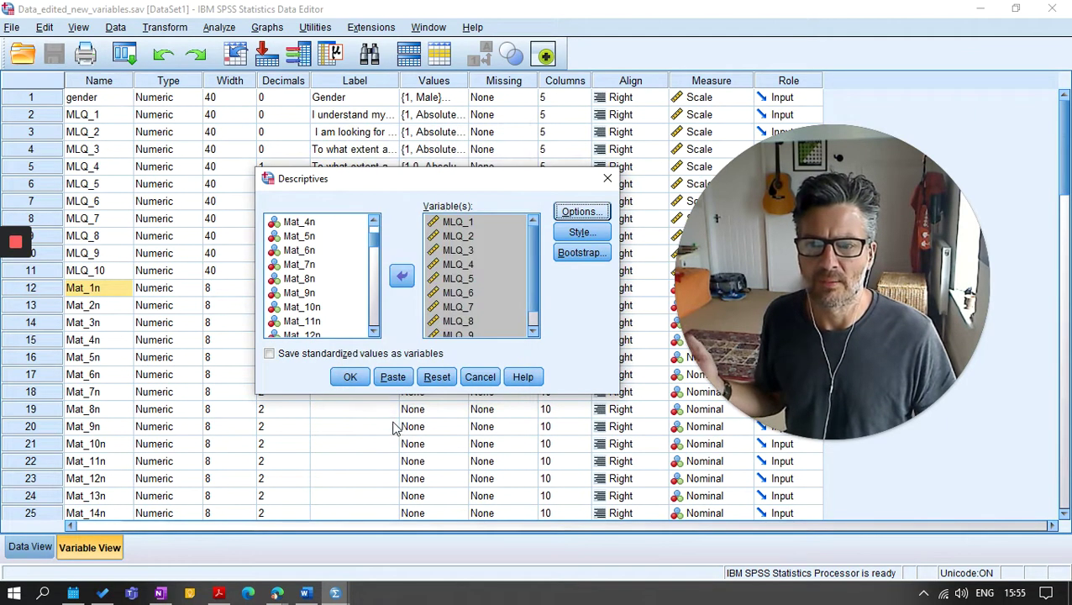
left_click(351, 380)
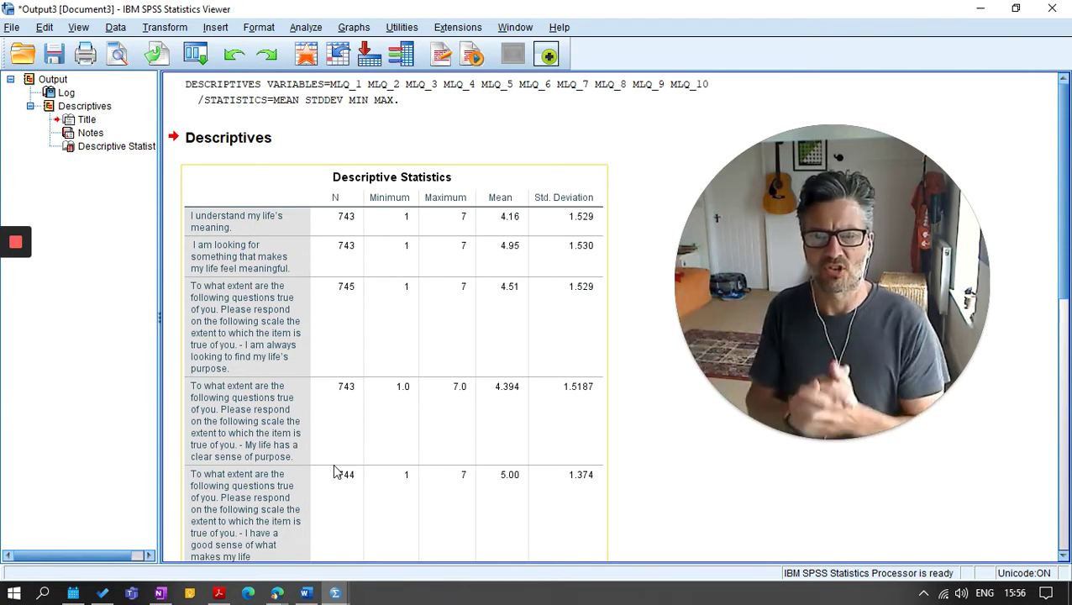
scroll(360, 454, "down", 5)
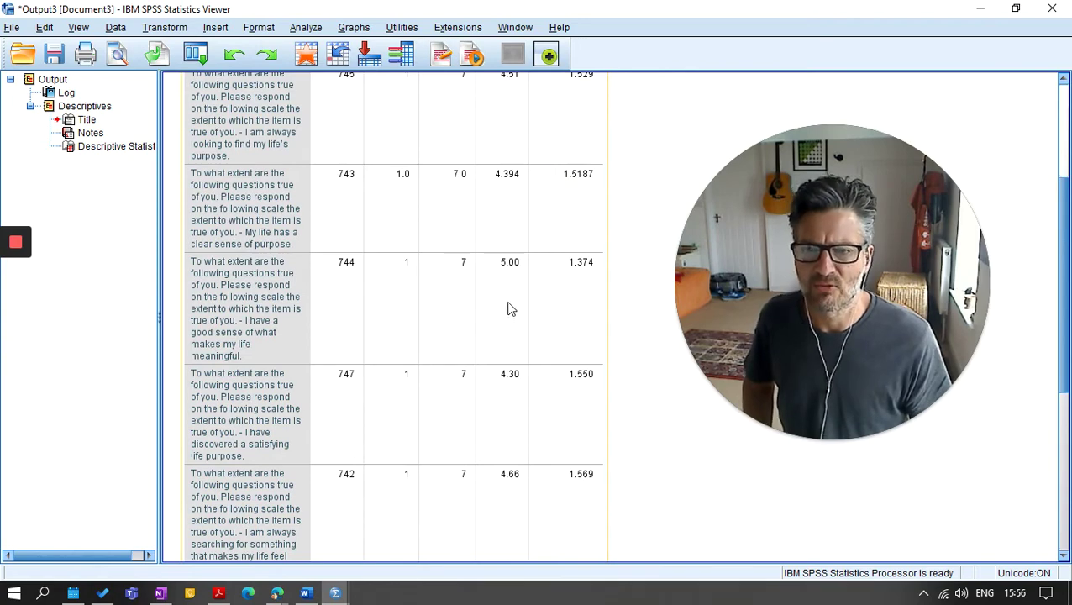
scroll(512, 311, "down", 3)
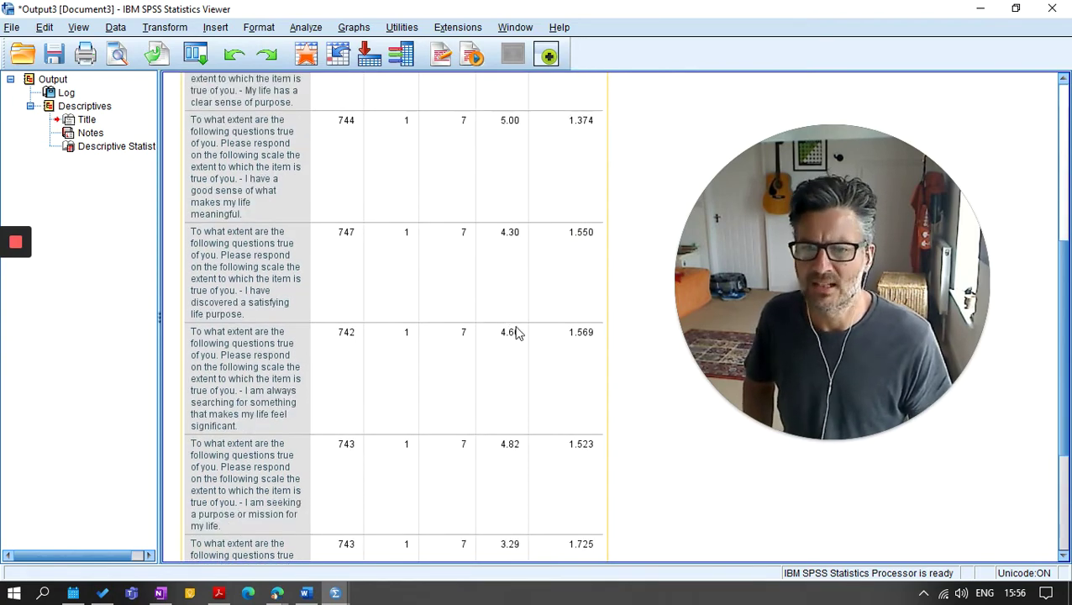
scroll(518, 336, "down", 2)
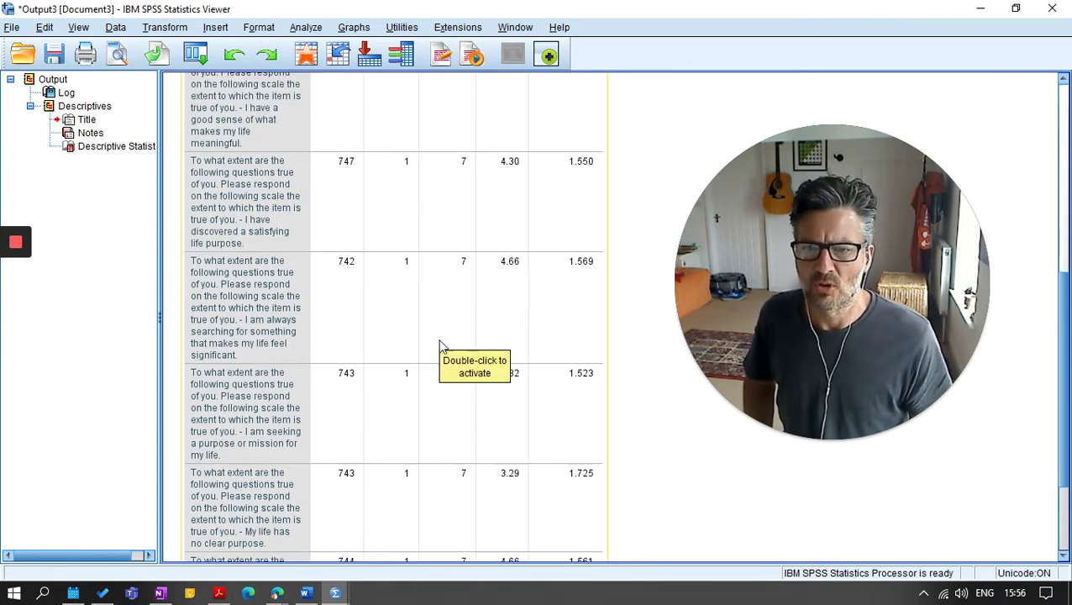
scroll(453, 339, "down", 3)
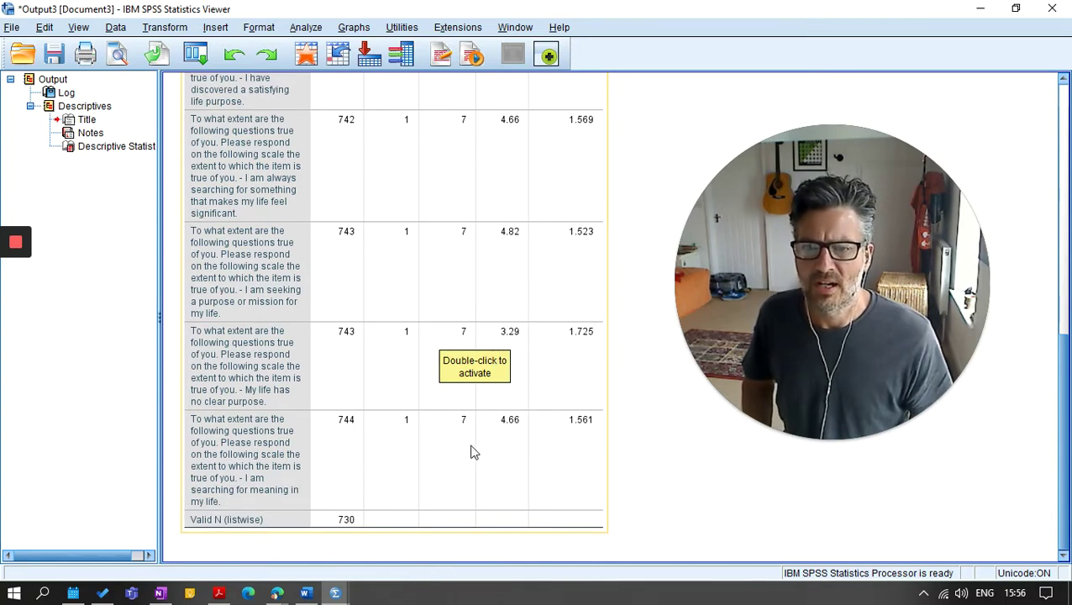
scroll(504, 411, "up", 13)
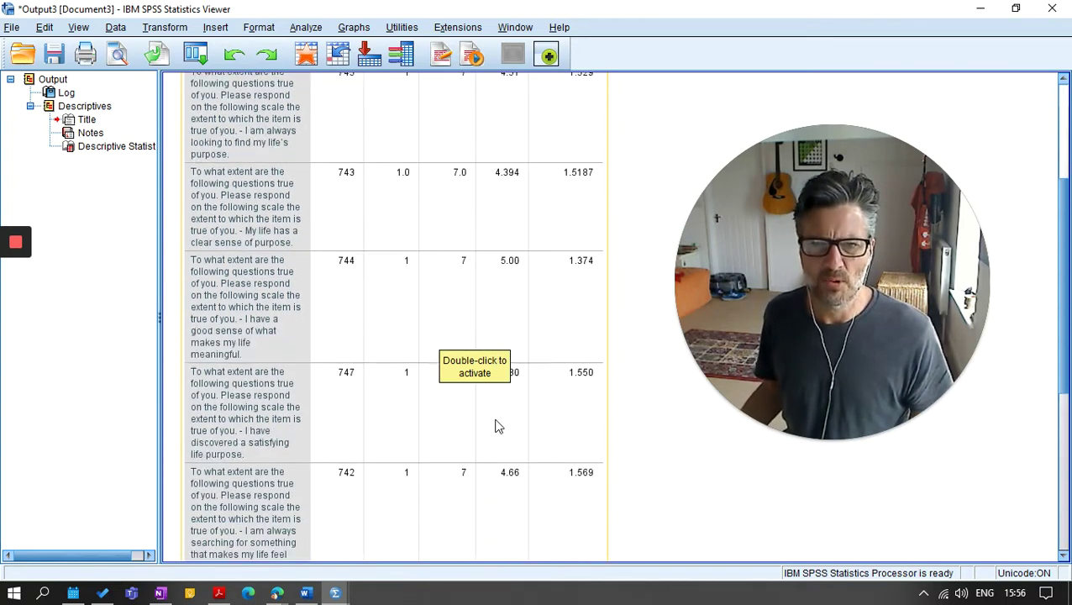
Build a legacy histogram of MLQ_1, with the variables listed by name.
left_click(354, 27)
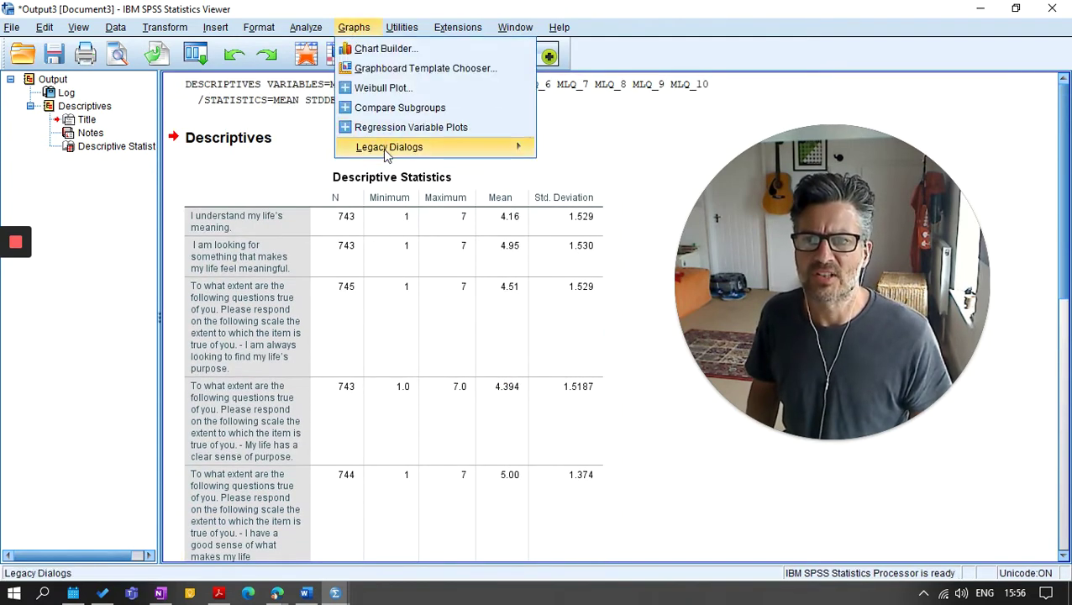
mouse_move(383, 152)
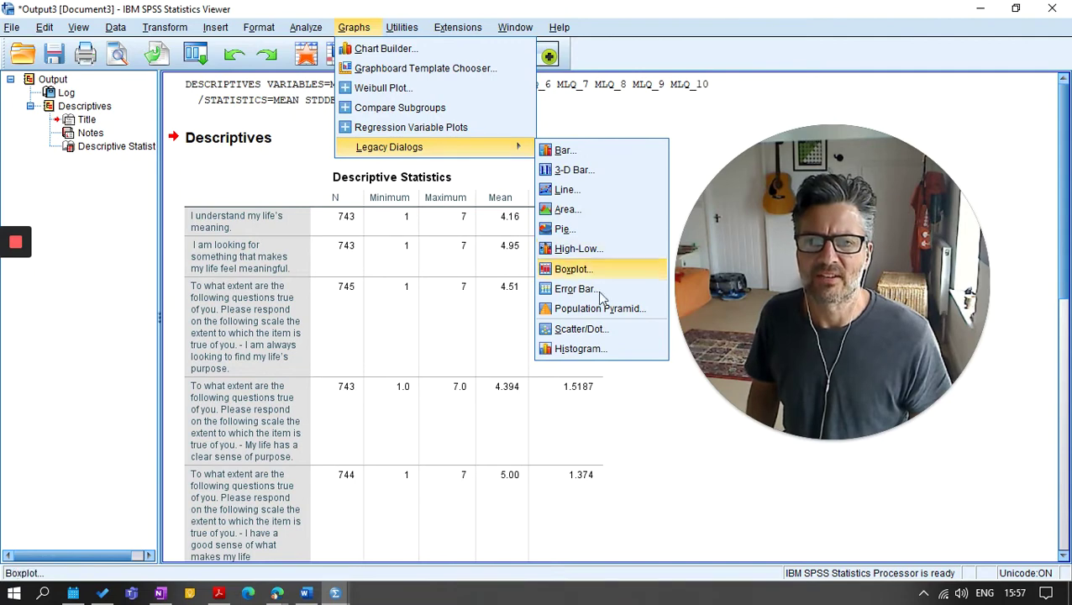
left_click(599, 348)
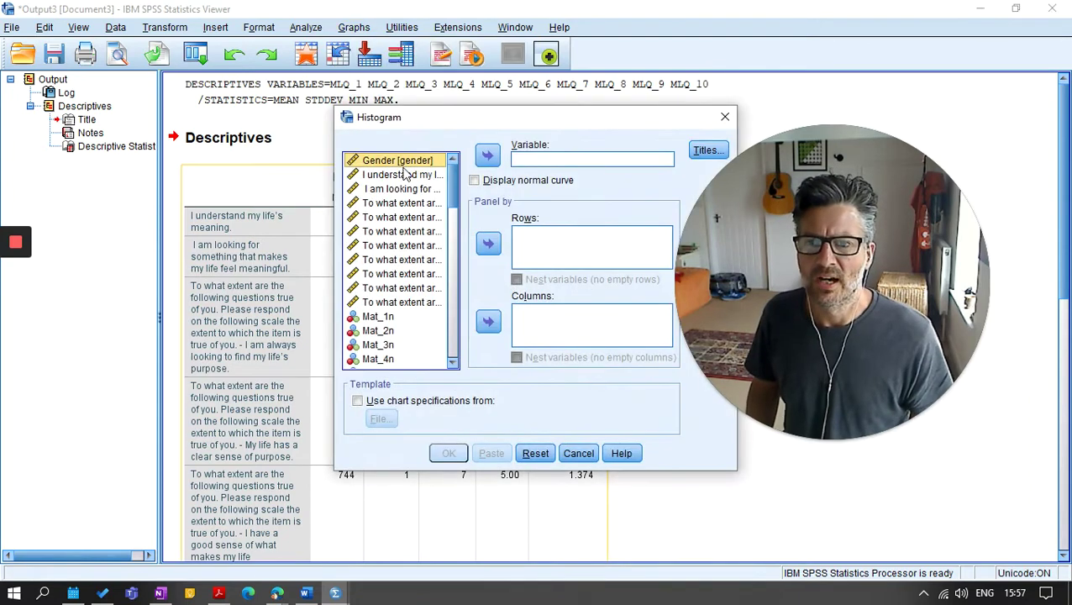
right_click(403, 221)
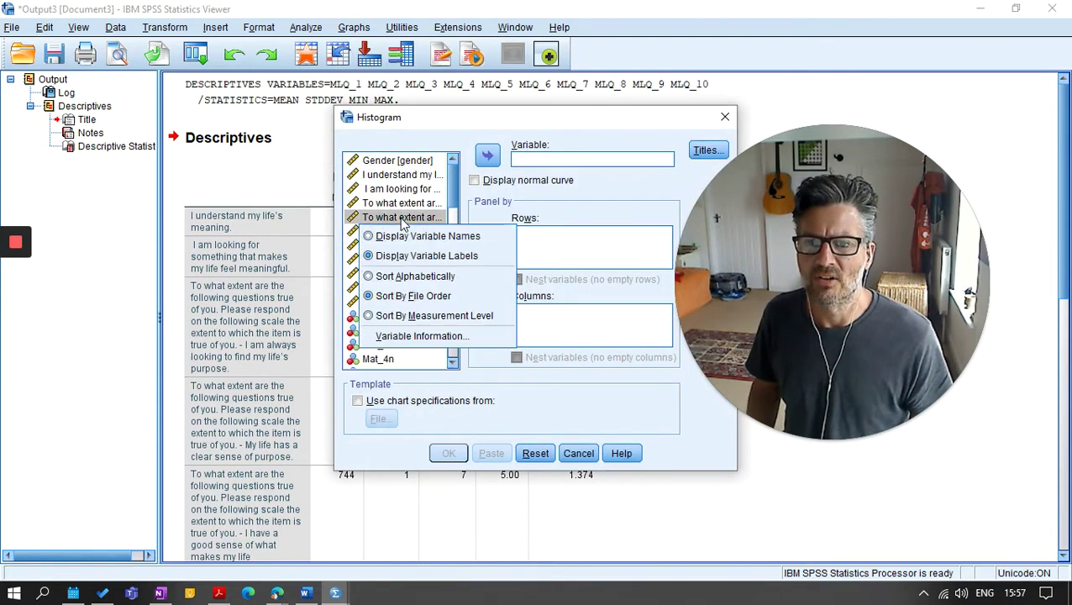
left_click(430, 236)
left_click(380, 175)
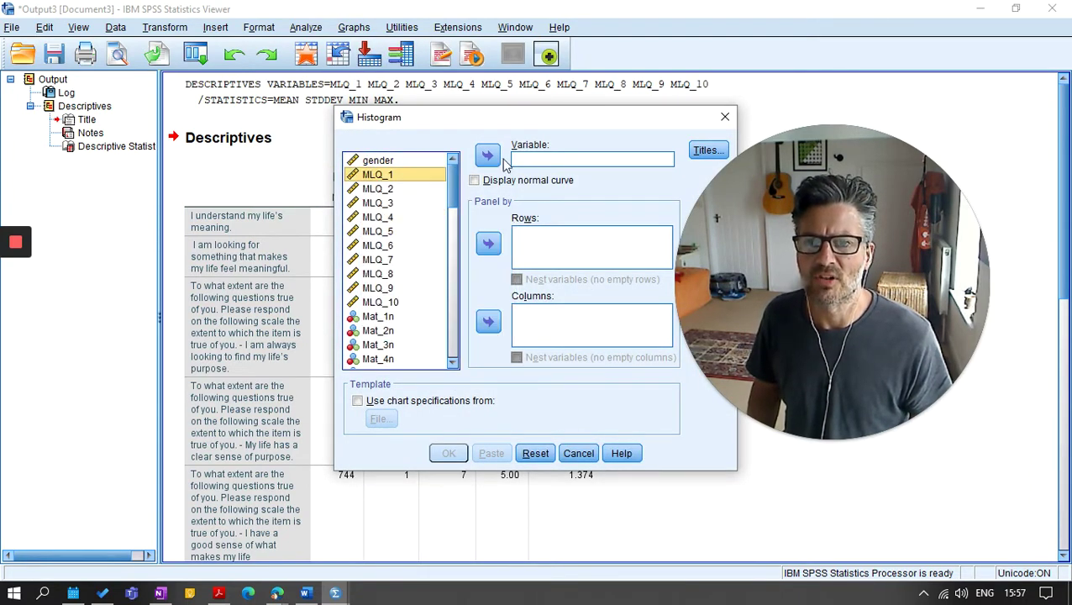
left_click(488, 156)
left_click(461, 454)
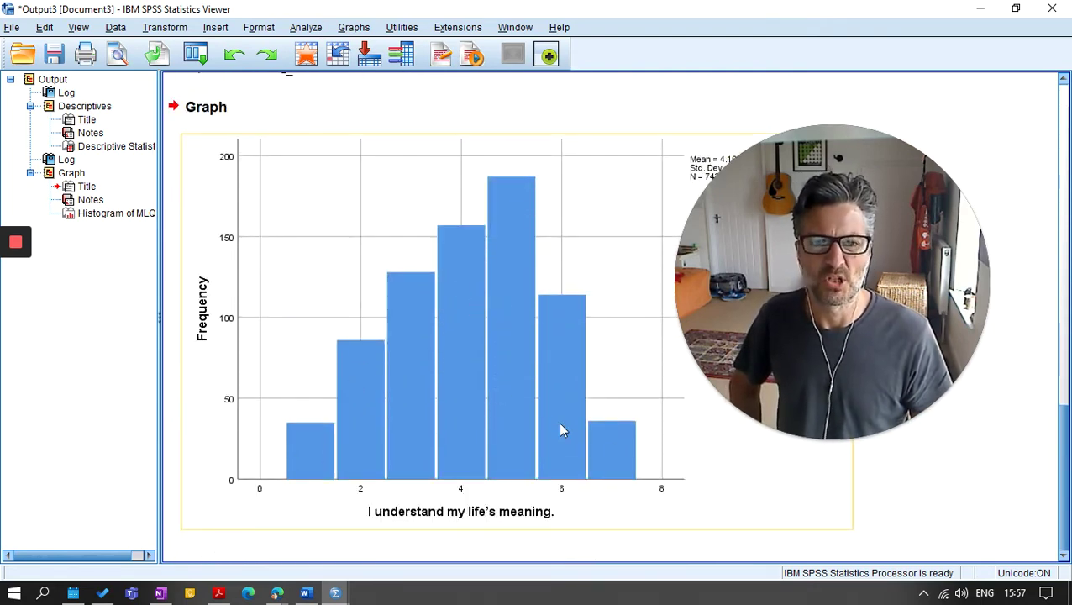
scroll(563, 424, "up", 10)
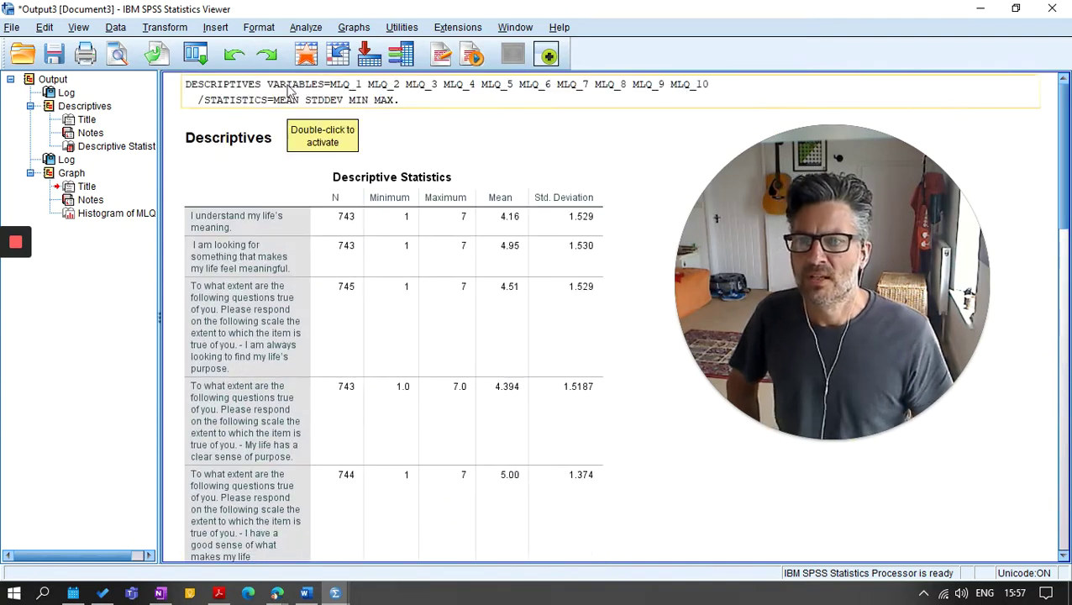
Switch between the SPSS data file and Correlational Measures.pdf, ending on the PDF.
left_click(308, 55)
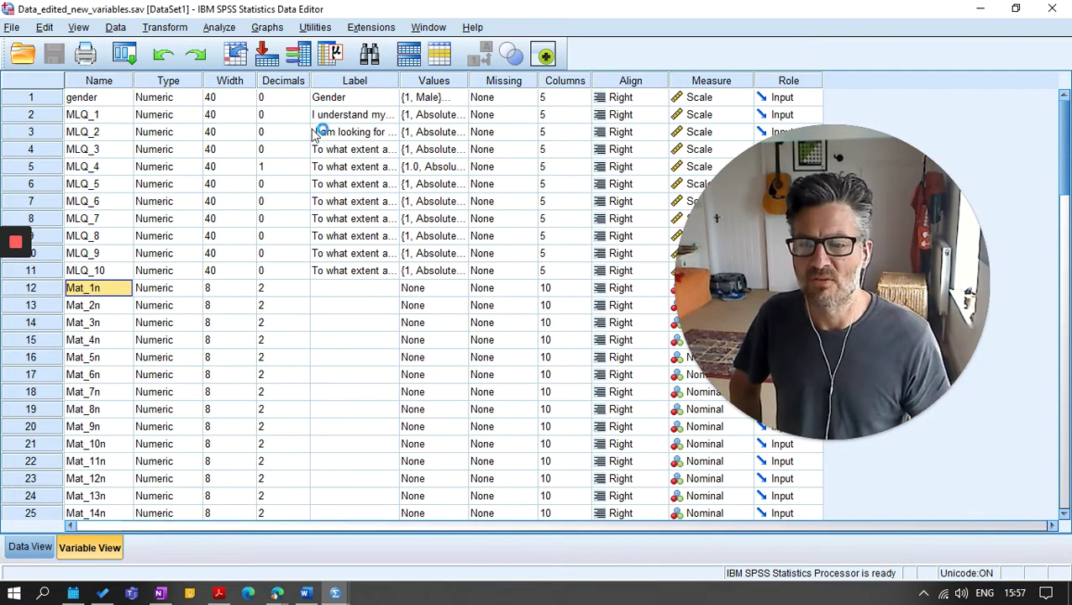
mouse_move(218, 593)
left_click(252, 517)
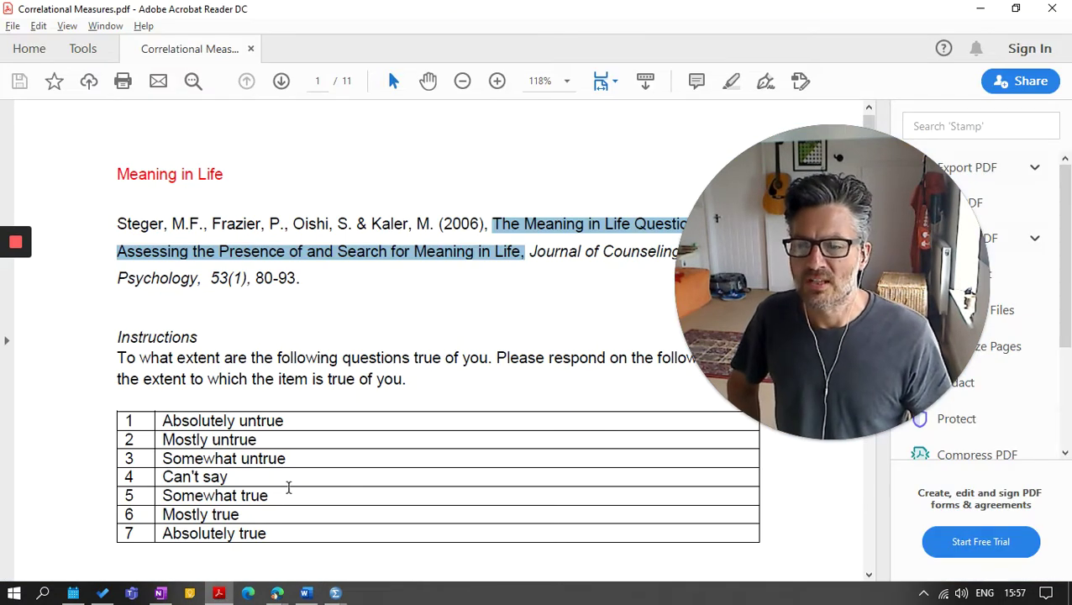
mouse_move(334, 593)
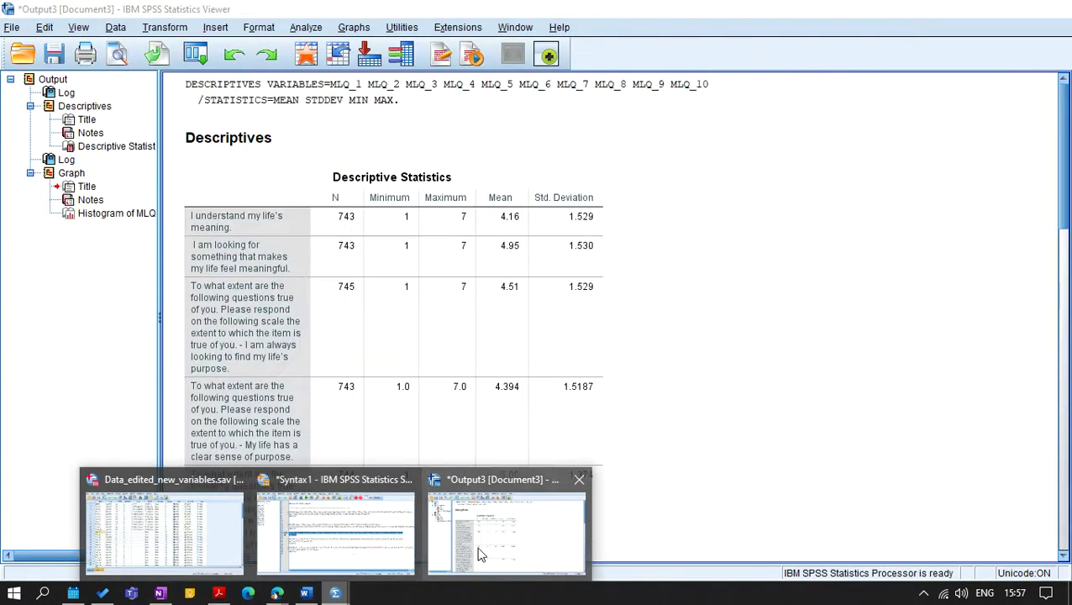
left_click(173, 549)
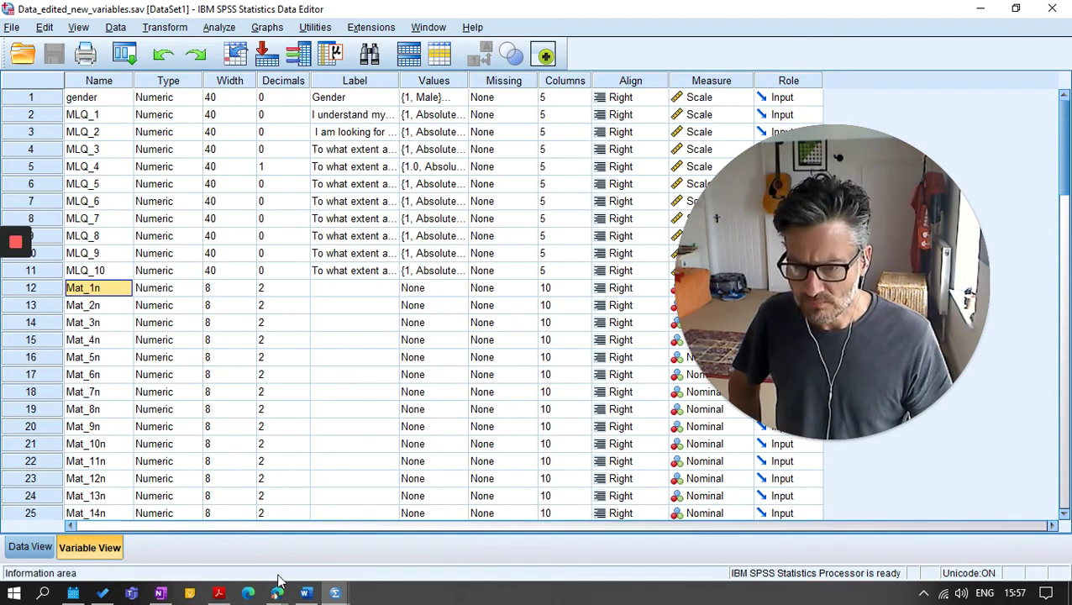
mouse_move(218, 593)
left_click(222, 555)
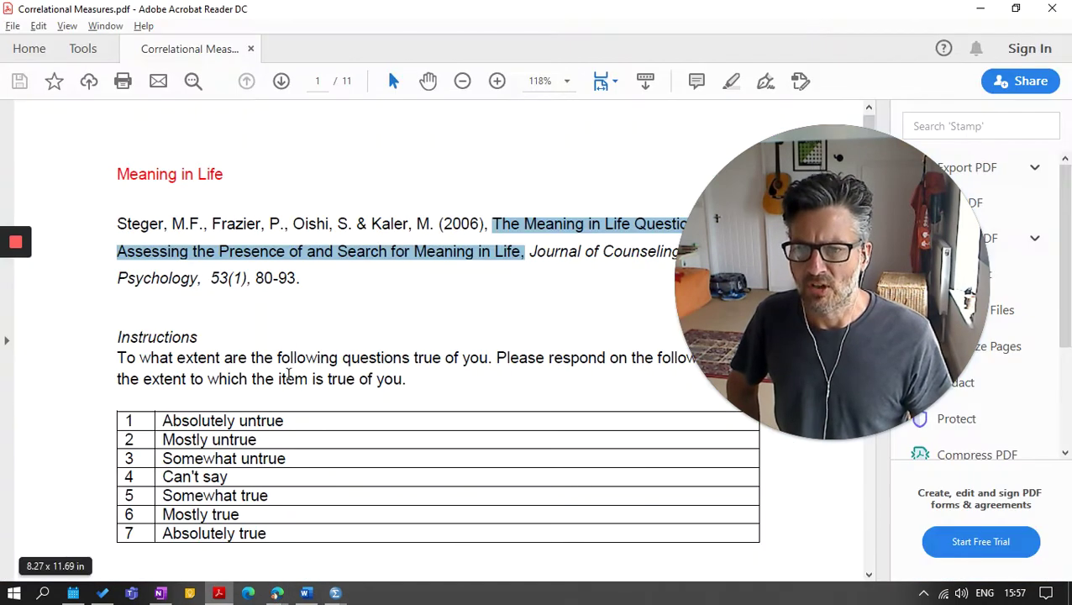
Scroll Correlational Measures.pdf down to the ten MLQ questionnaire items.
left_click_drag(671, 265, 739, 206)
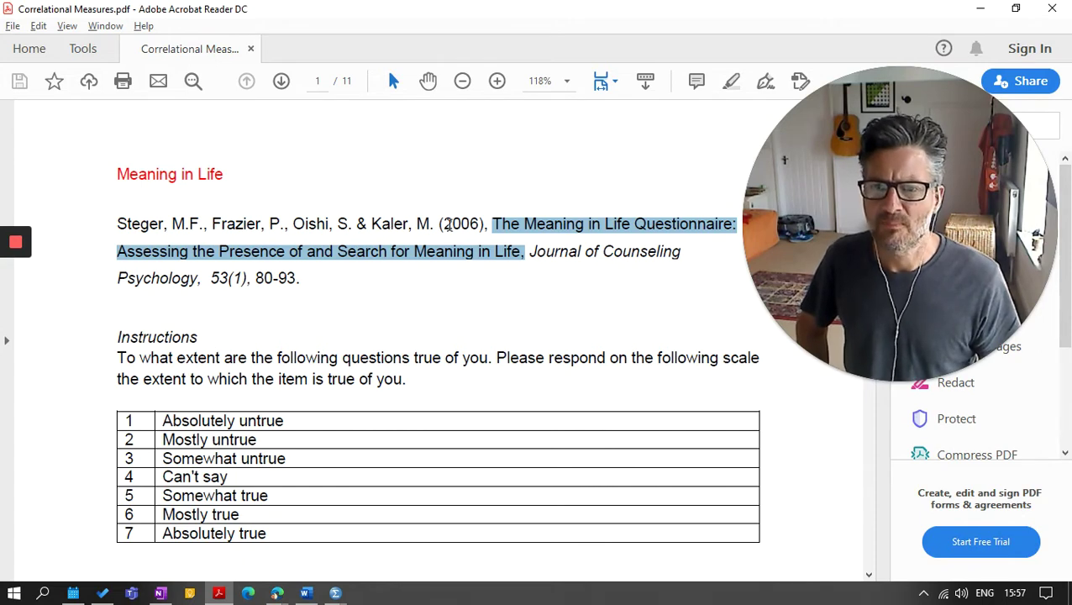
left_click(452, 285)
scroll(378, 287, "down", 2)
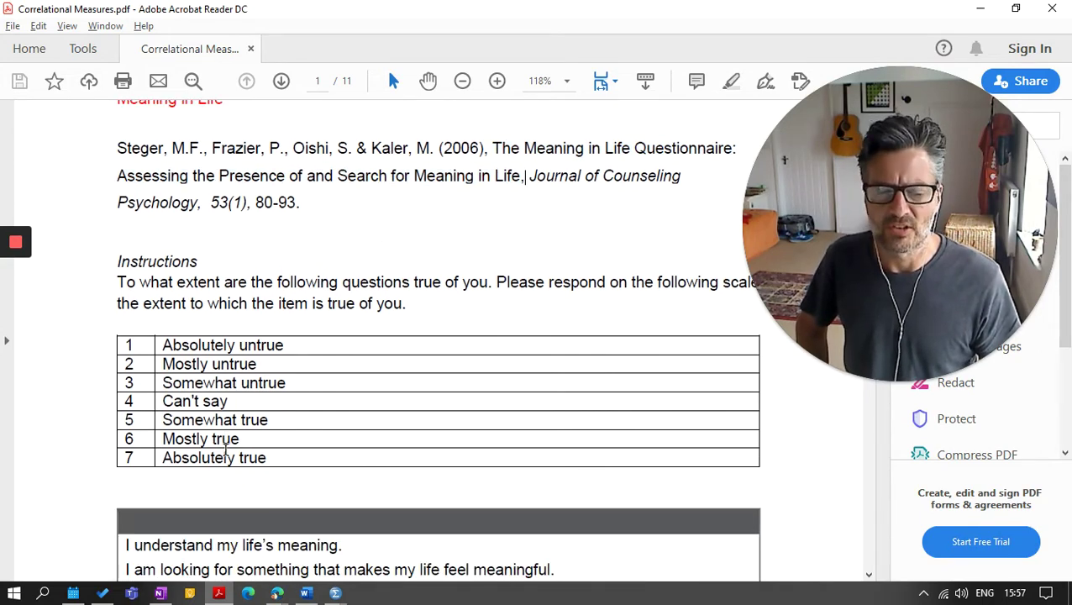
scroll(154, 454, "down", 2)
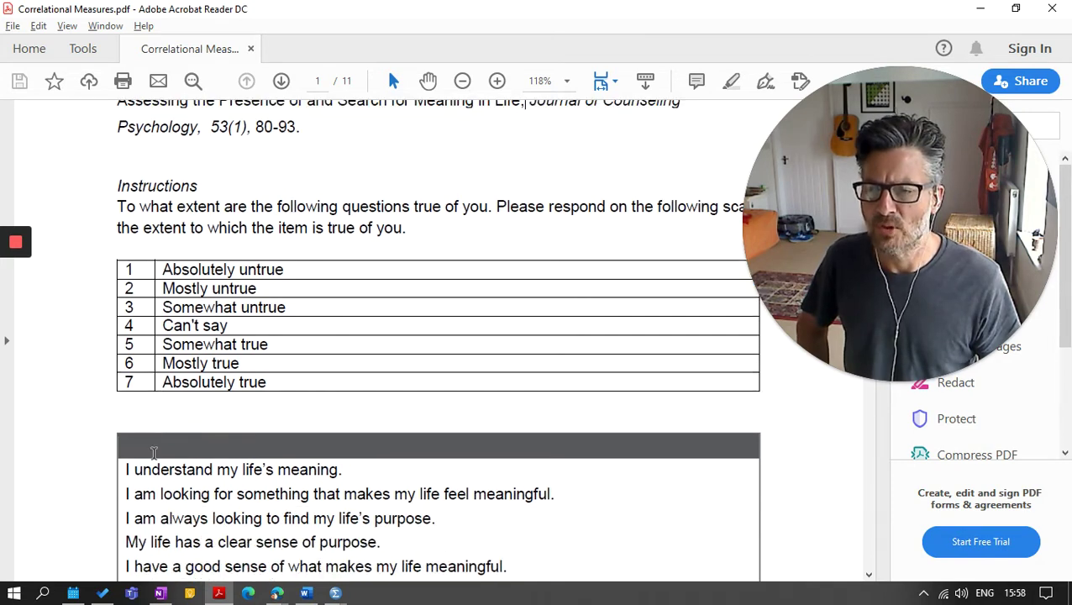
scroll(154, 453, "down", 3)
scroll(262, 355, "down", 3)
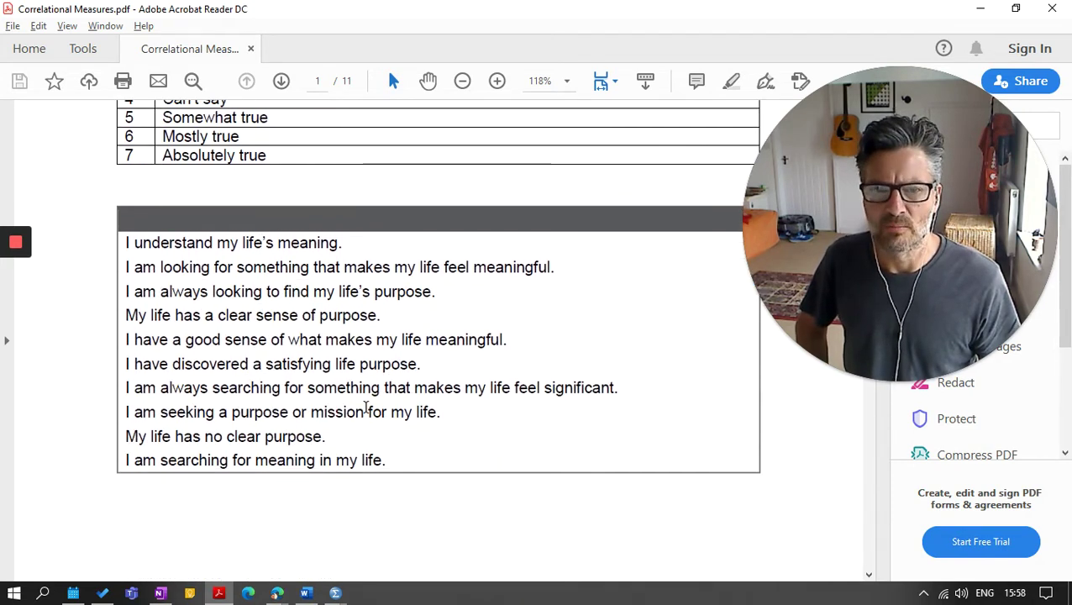
scroll(191, 380, "down", 8)
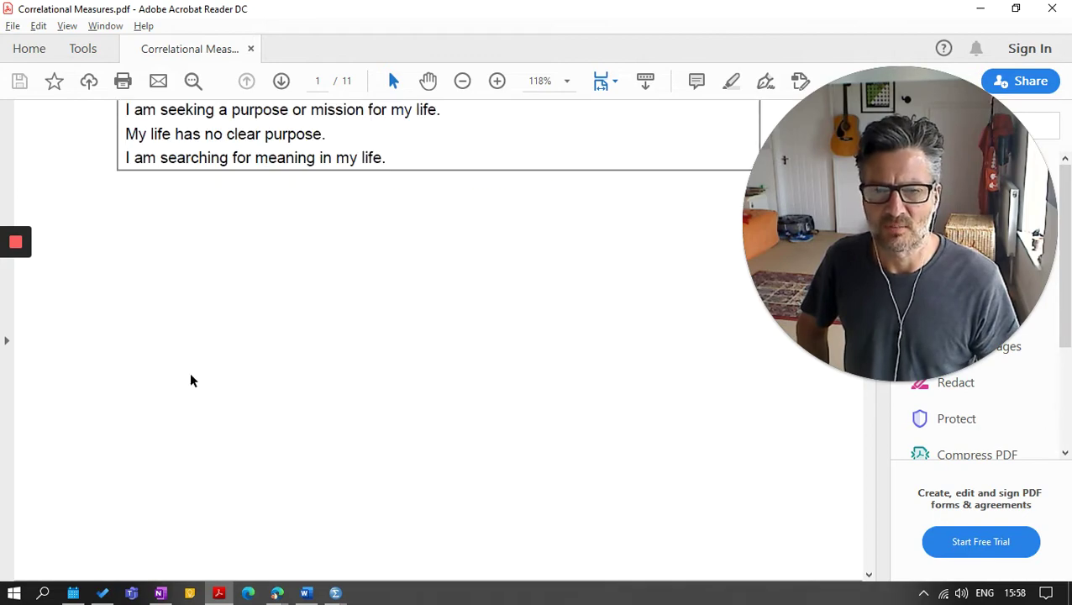
scroll(191, 381, "down", 12)
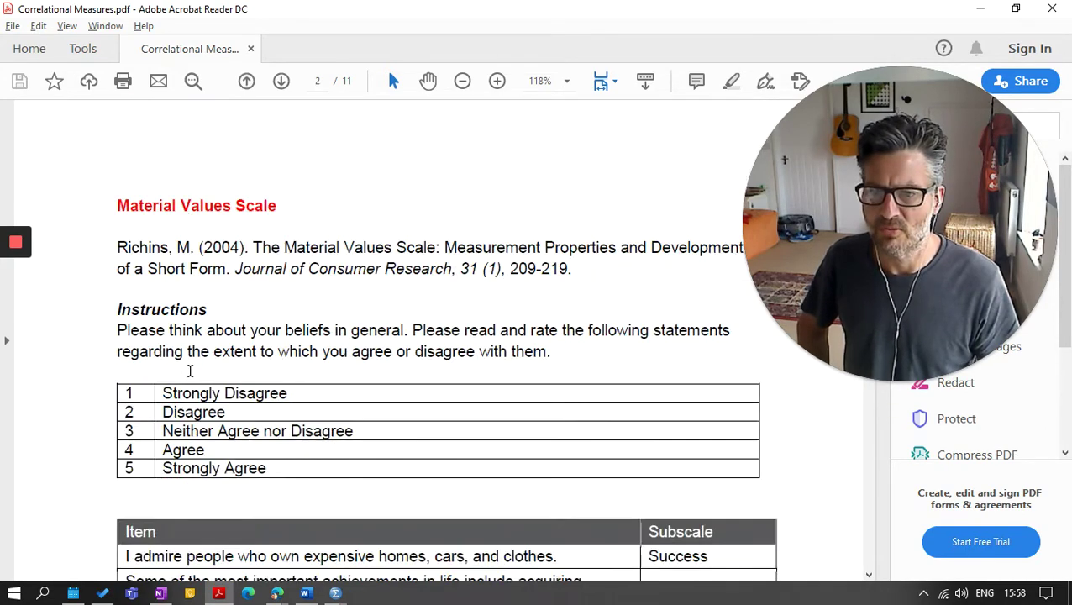
scroll(190, 369, "down", 5)
scroll(378, 334, "up", 10)
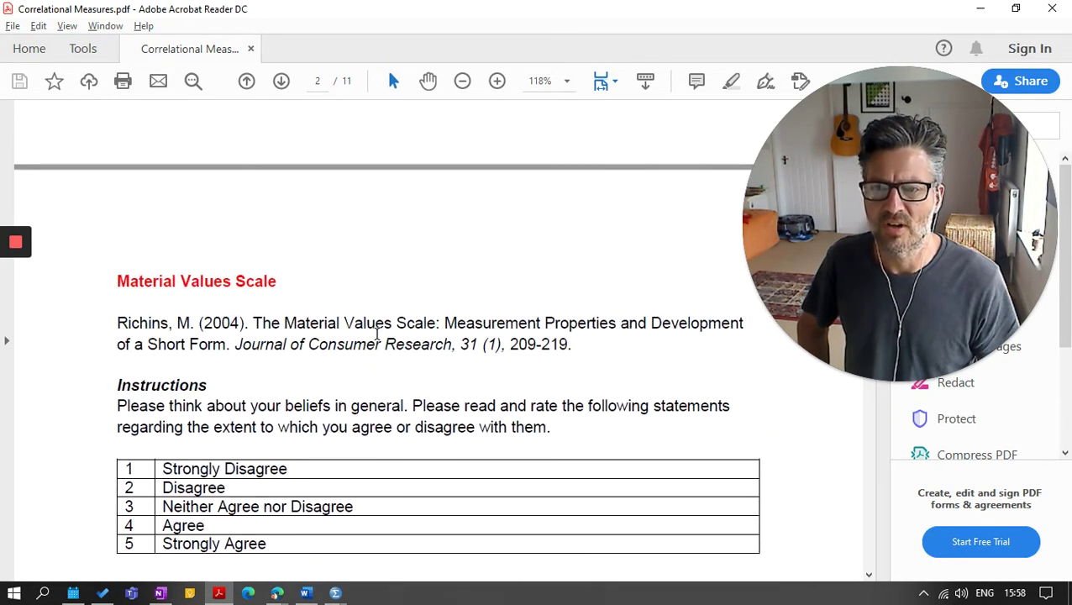
scroll(378, 333, "up", 12)
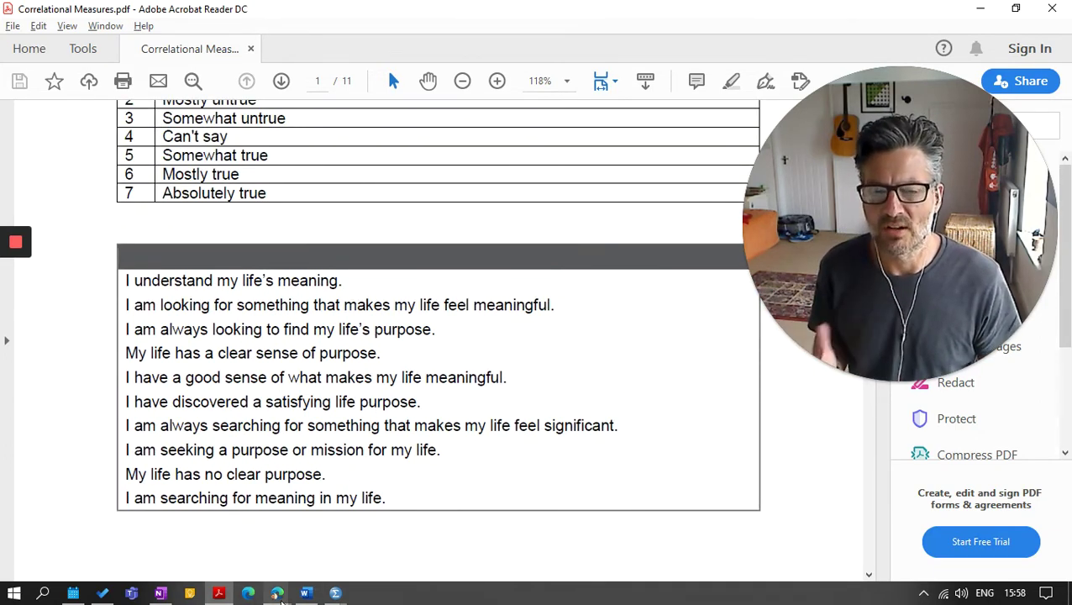
mouse_move(277, 595)
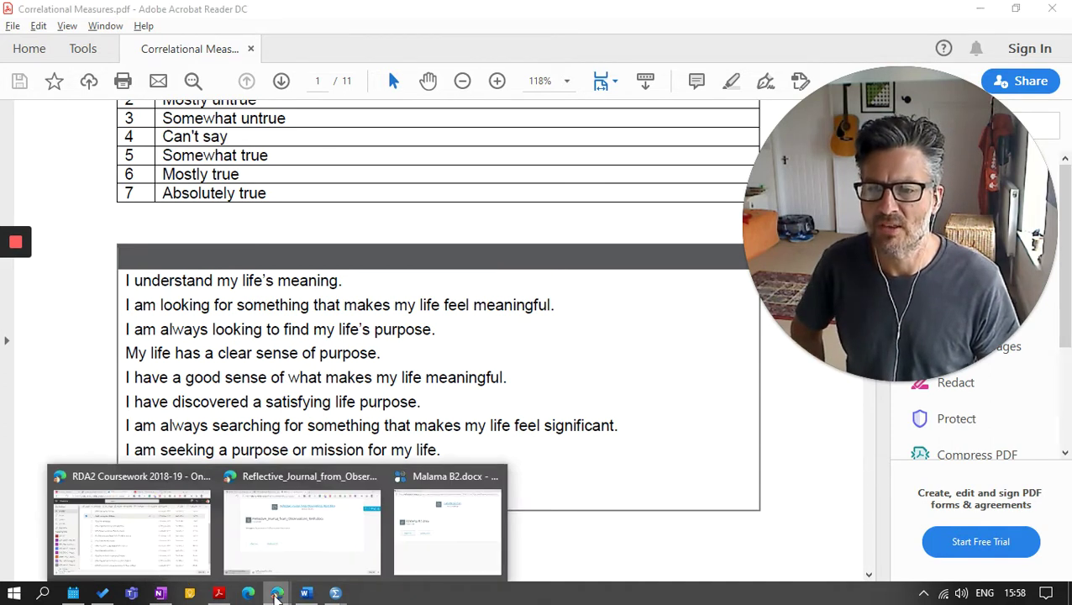
Close the Reflective Journal and other document windows and show the Meaning in Life search results.
left_click(374, 477)
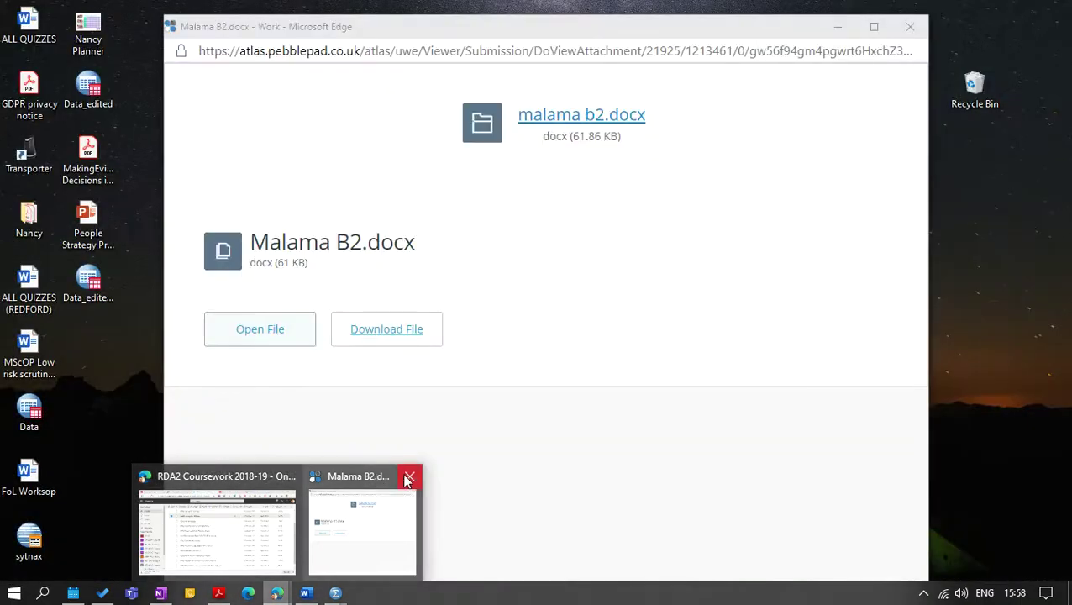
left_click(409, 476)
left_click(327, 517)
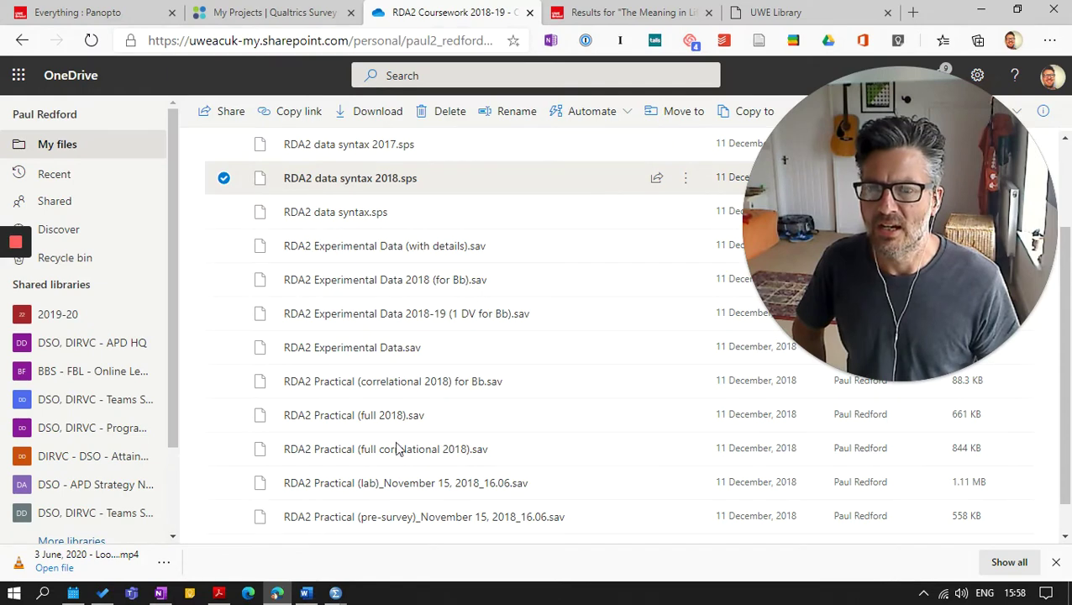
left_click(594, 13)
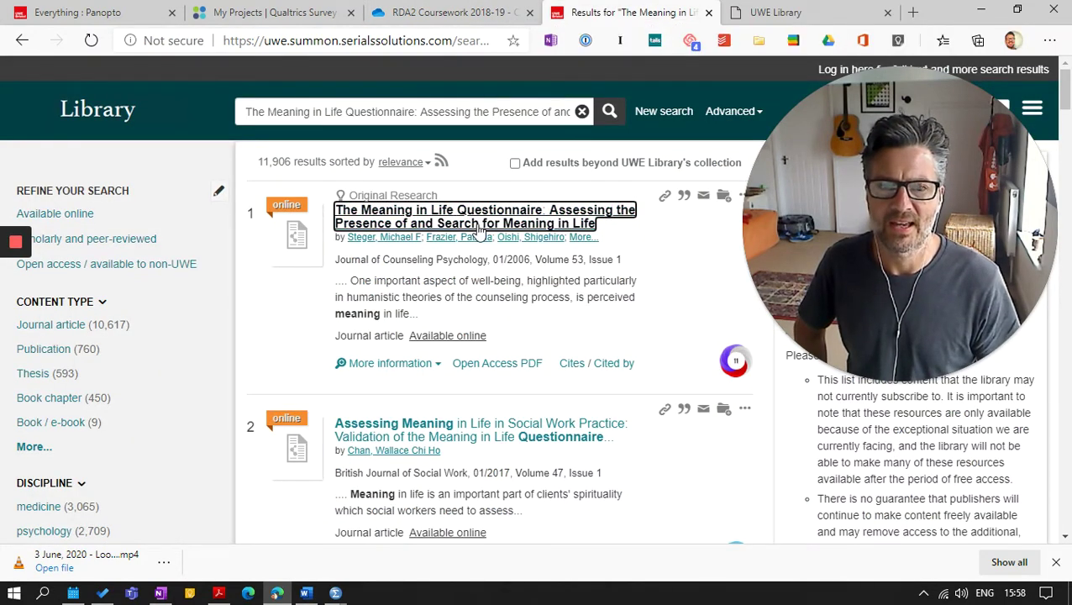
Open the first search result's full-text MLQ article PDF.
left_click(479, 232)
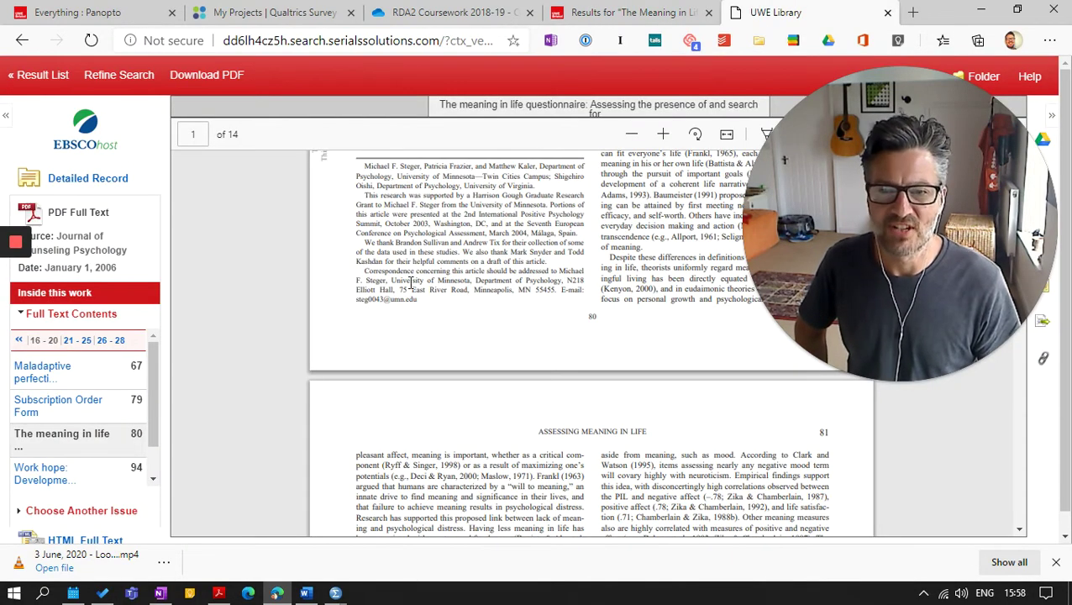
scroll(410, 283, "up", 6)
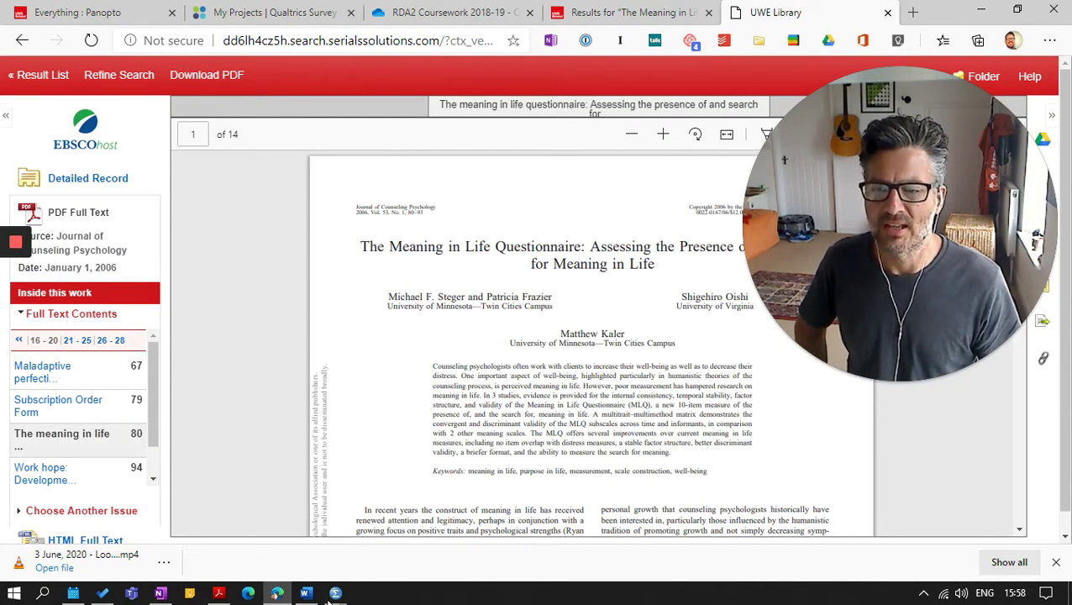
left_click(219, 595)
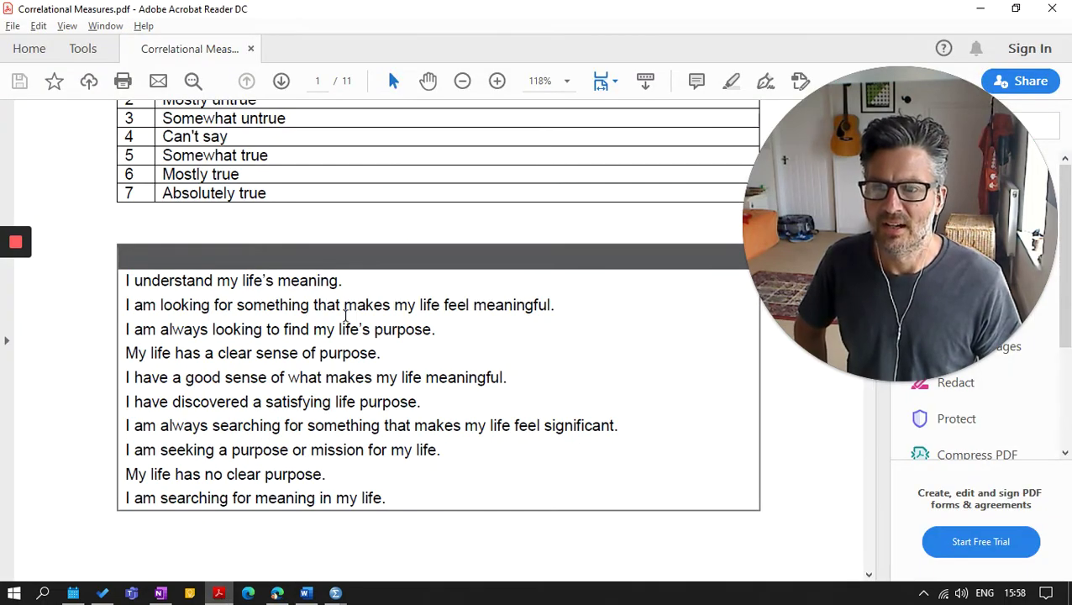
scroll(349, 306, "up", 2)
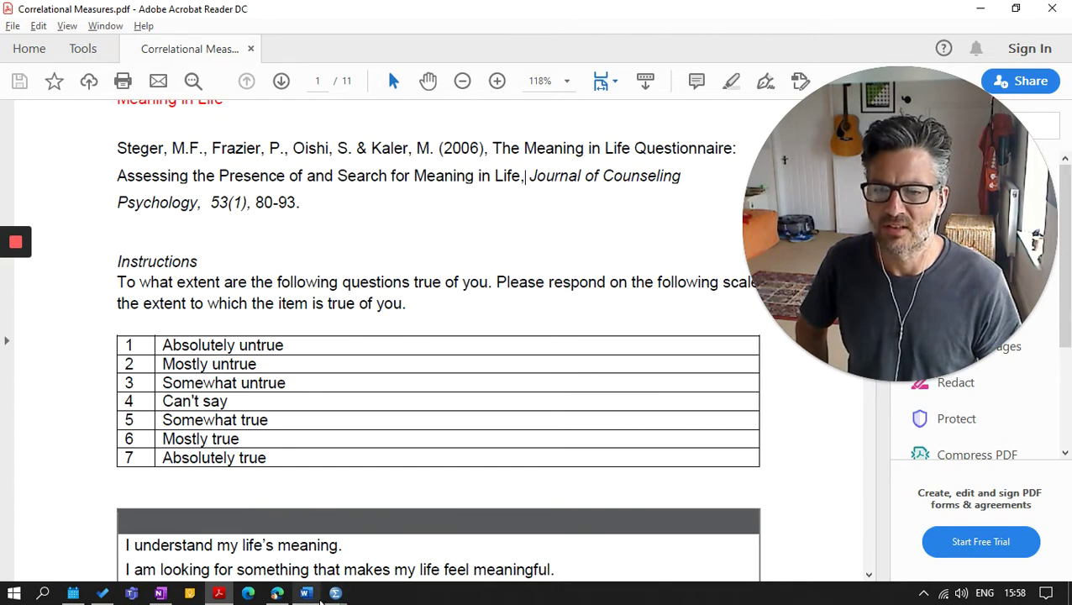
left_click(278, 594)
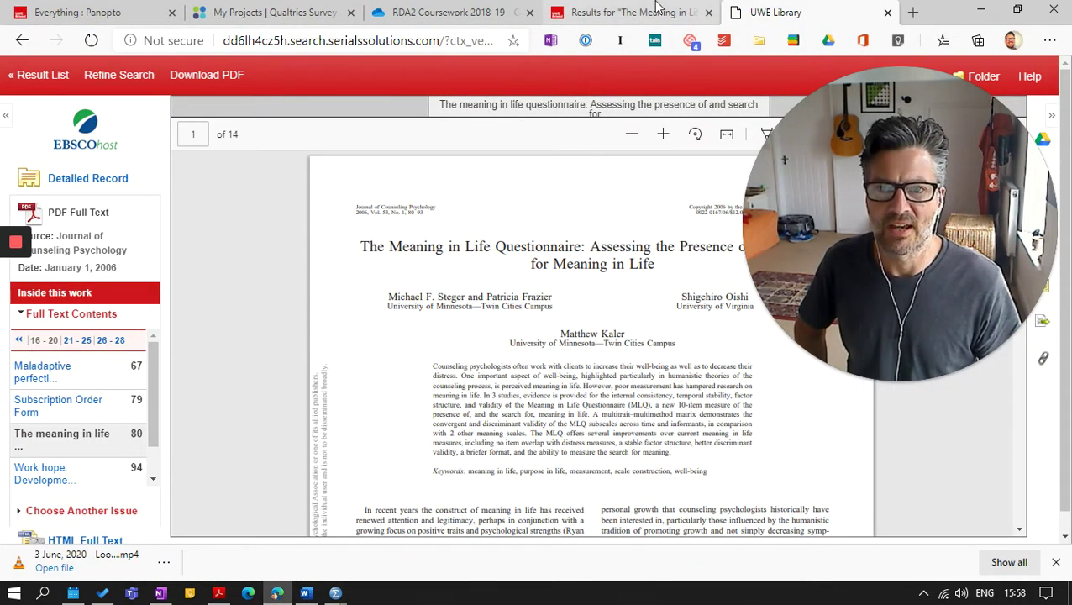
left_click(632, 12)
left_click(468, 113)
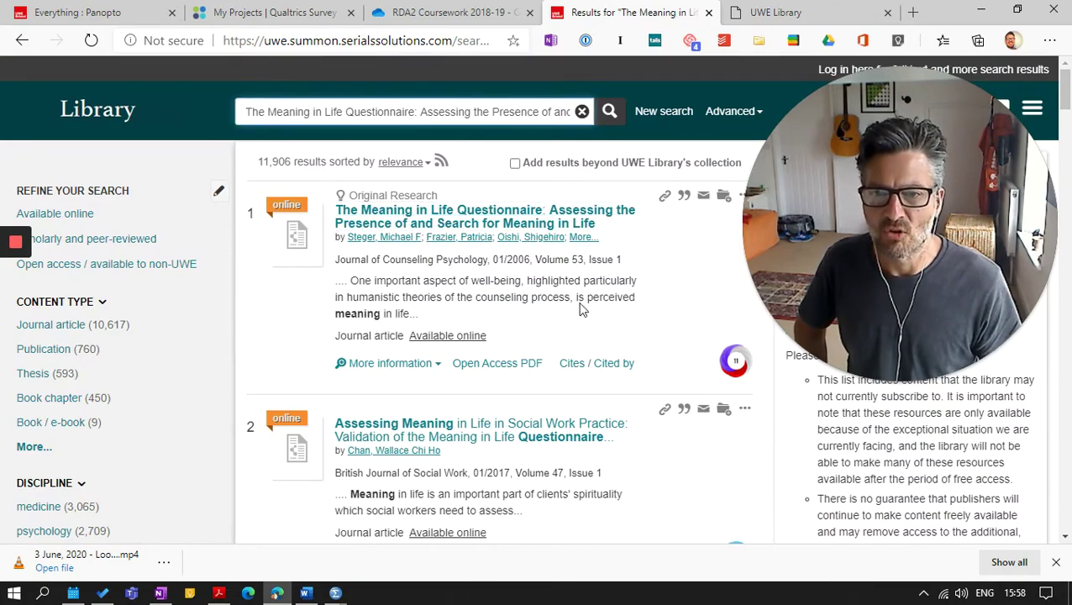
left_click(750, 12)
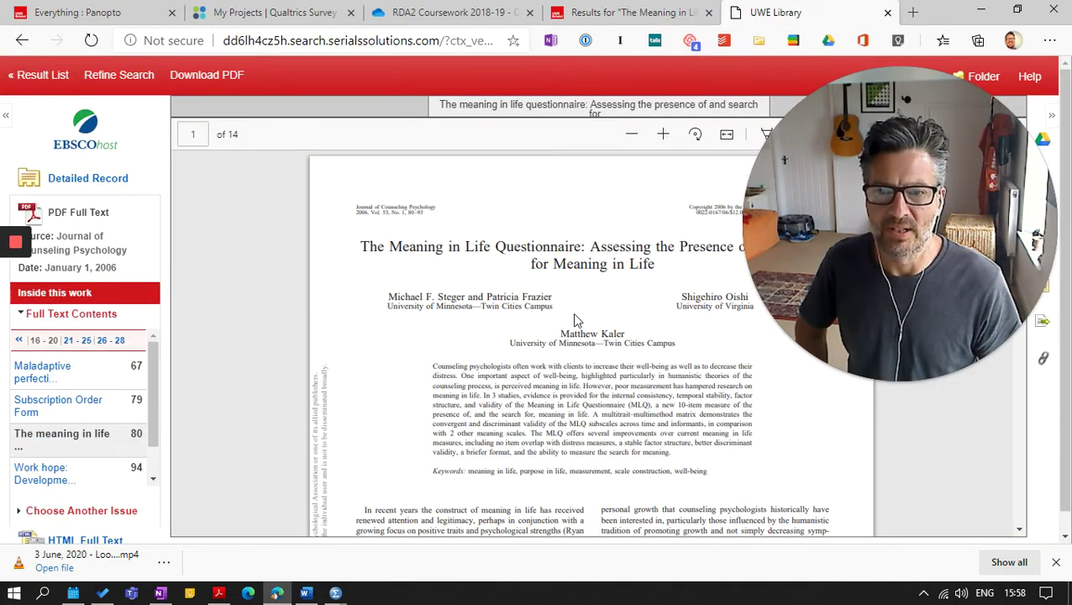
Scroll to the page 14 appendix and highlight the Presence reverse-coded note.
scroll(573, 317, "down", 10)
scroll(574, 319, "down", 20)
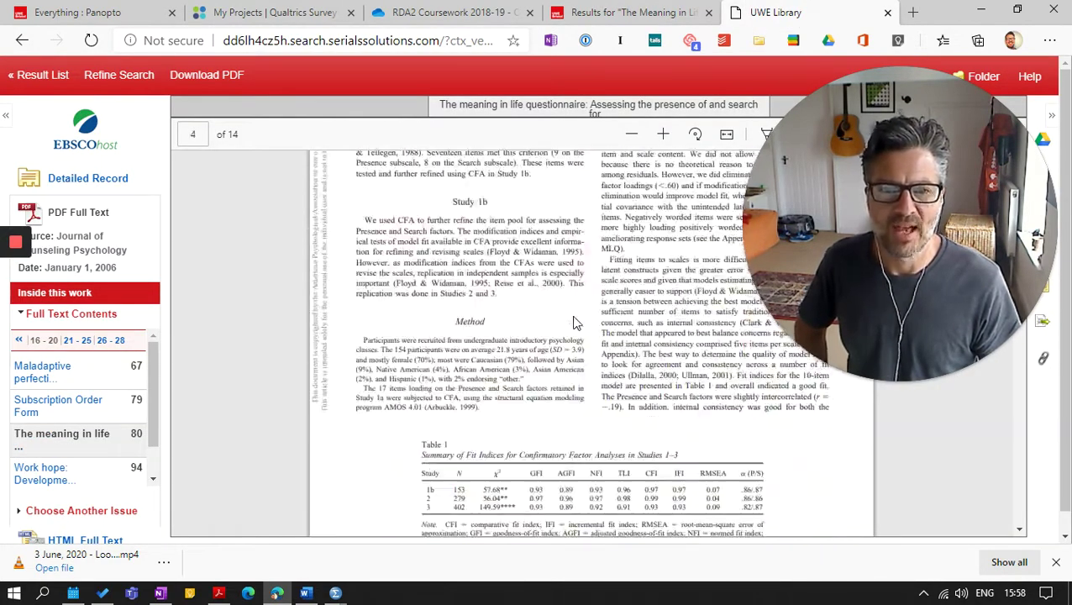
scroll(575, 319, "down", 20)
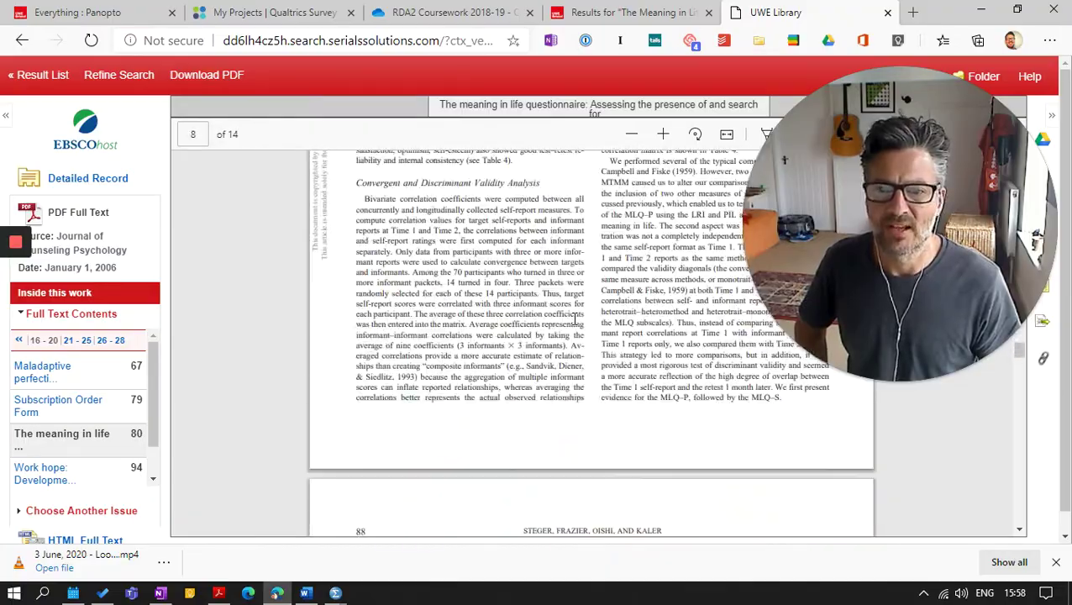
scroll(573, 319, "down", 20)
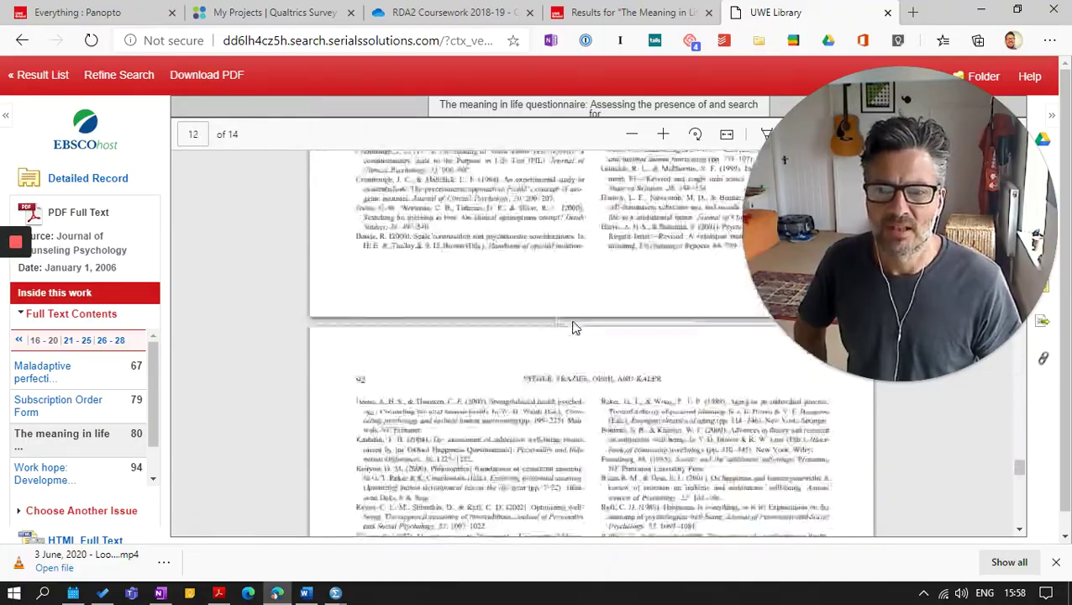
scroll(575, 328, "down", 3)
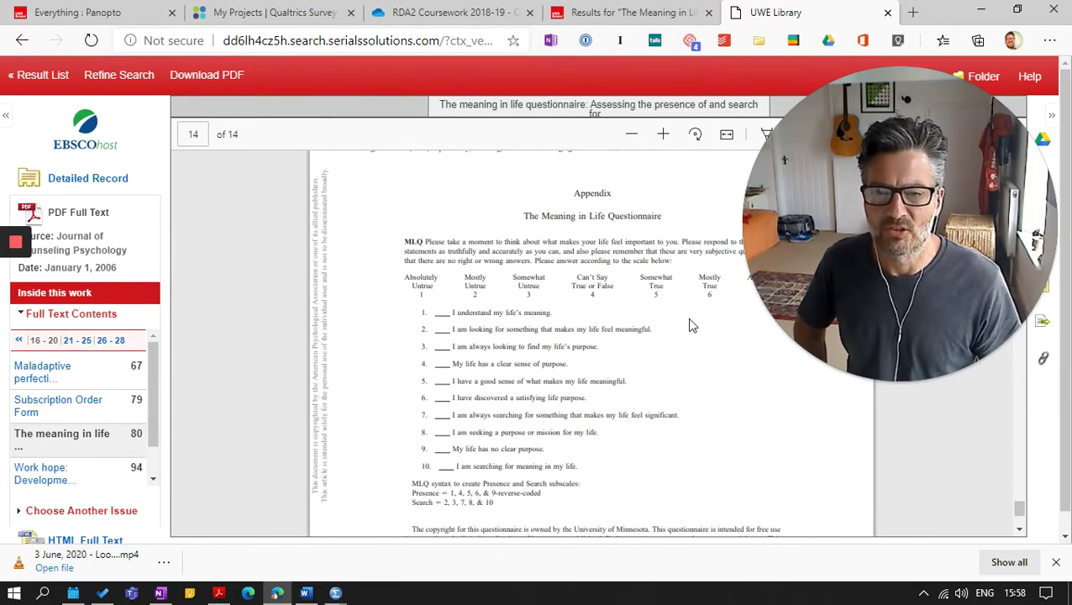
scroll(677, 333, "down", 1)
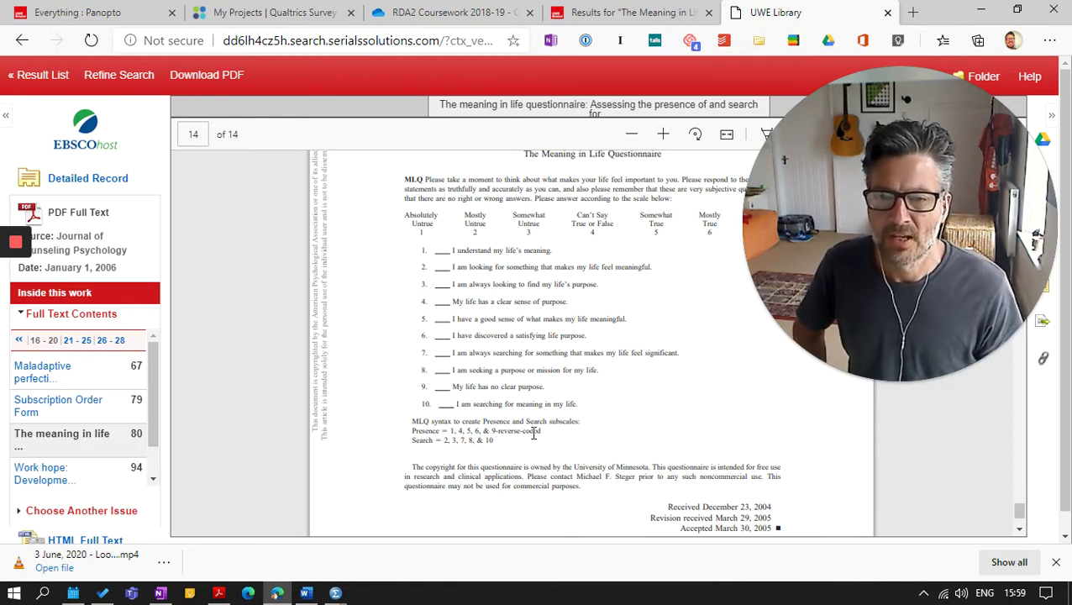
left_click_drag(542, 432, 490, 431)
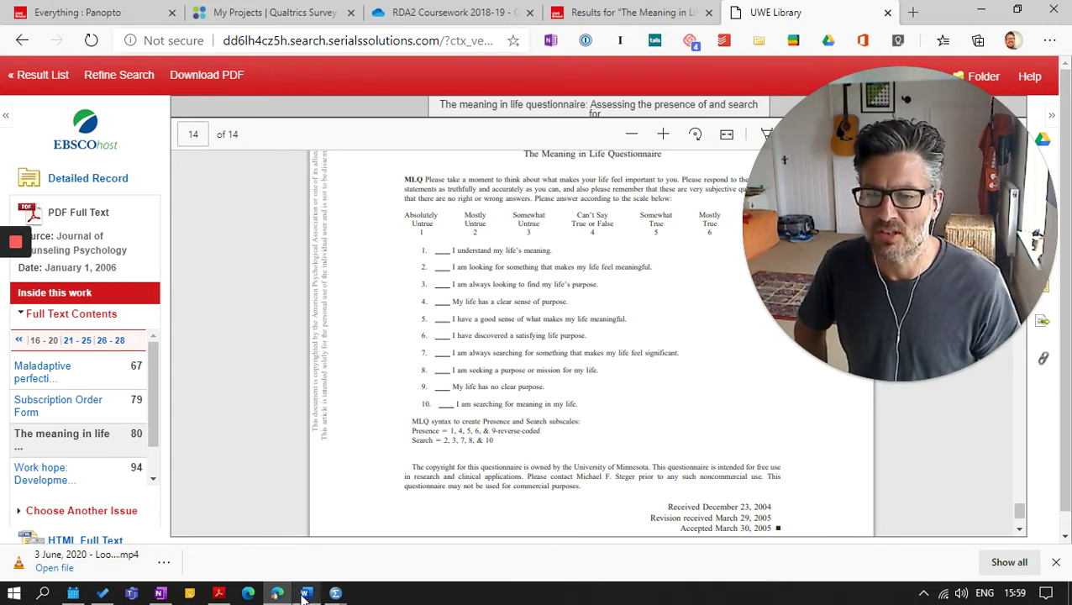
Select item 9, 'My life has no clear purpose', then return to the SPSS variable list.
left_click(220, 593)
scroll(265, 408, "down", 5)
scroll(269, 408, "down", 1)
left_click_drag(126, 436, 318, 439)
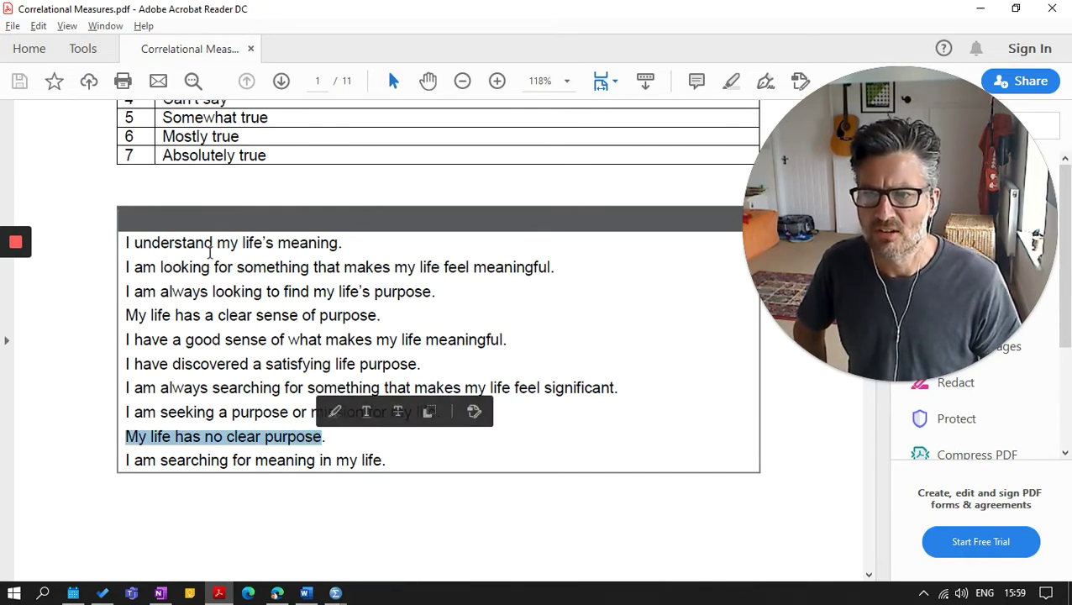
scroll(292, 449, "up", 2)
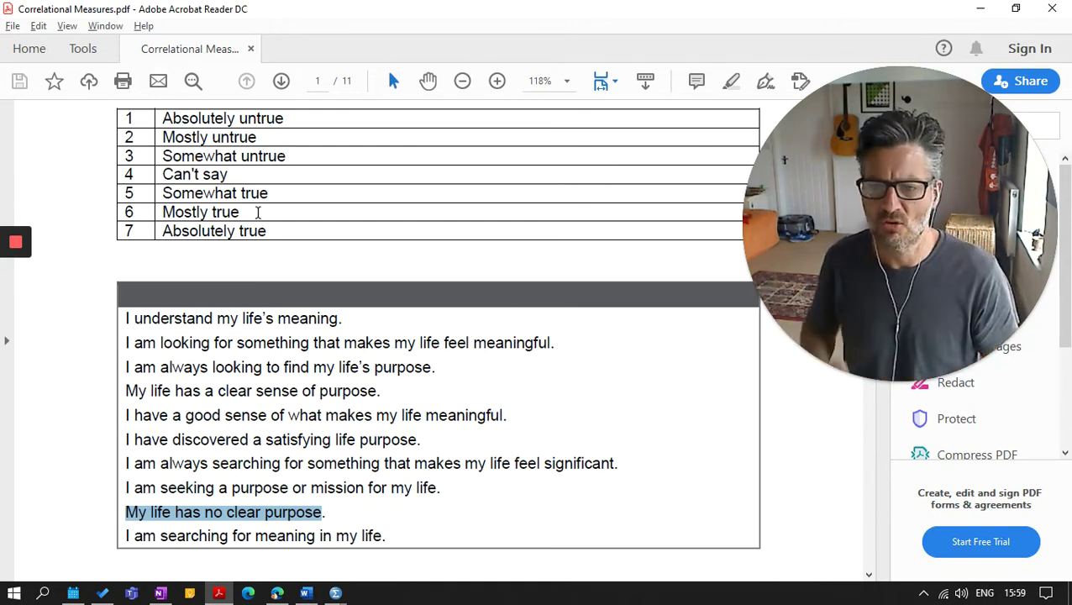
mouse_move(341, 595)
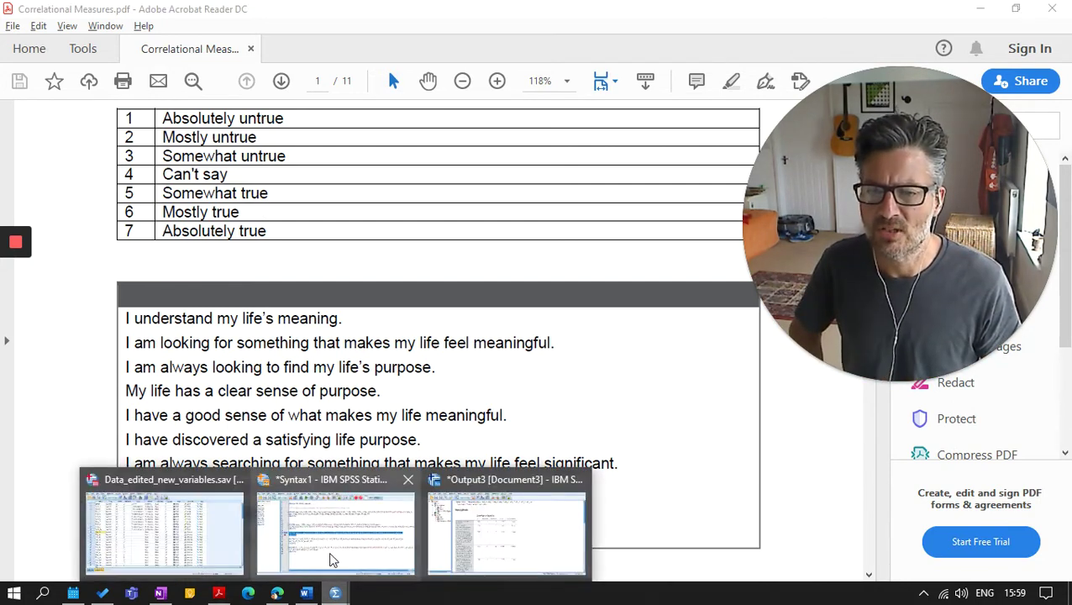
left_click(195, 555)
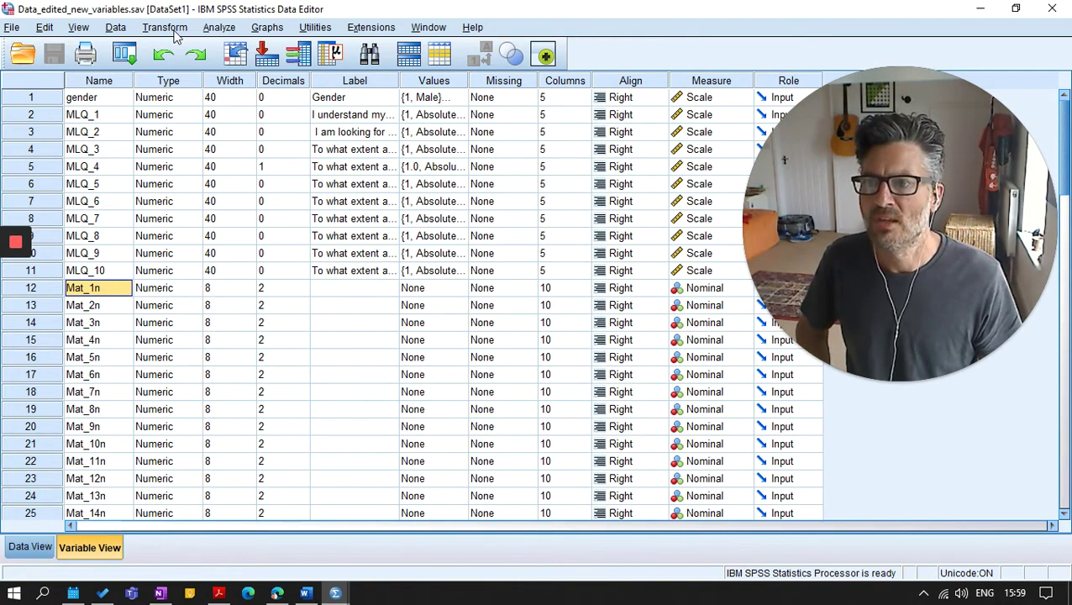
Open Recode into Different Variables, add MLQ_9, and start typing the output name MLQ.
left_click(173, 30)
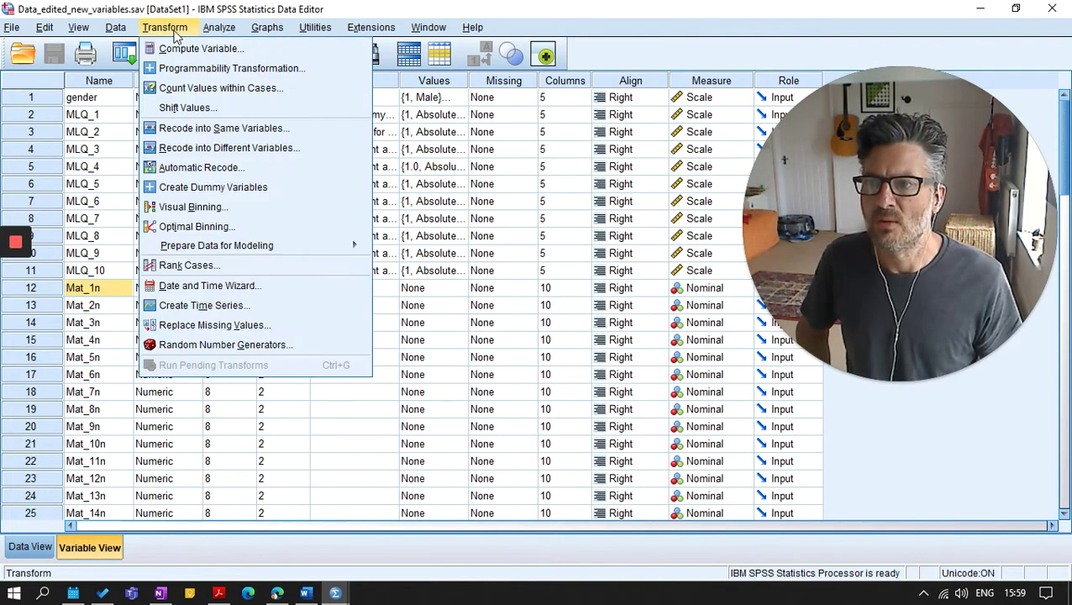
left_click(210, 149)
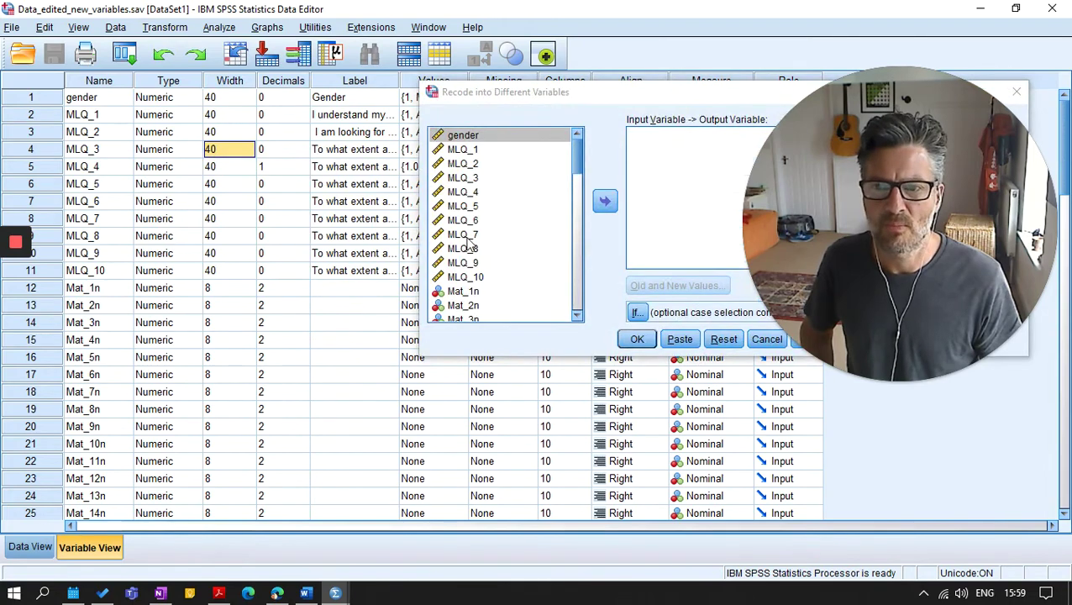
left_click(481, 265)
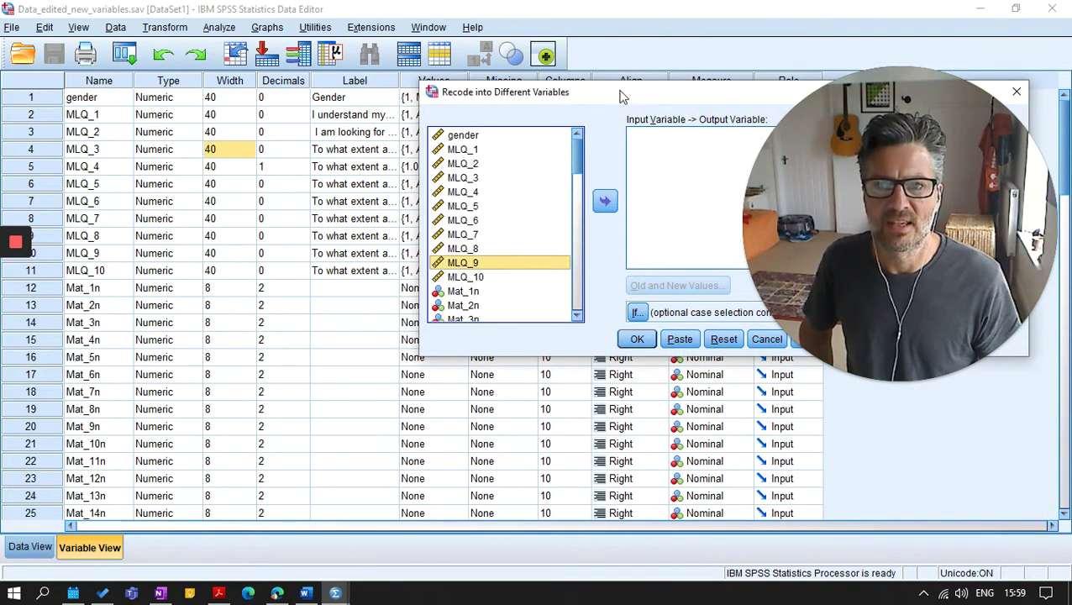
left_click_drag(618, 93, 436, 91)
left_click(425, 203)
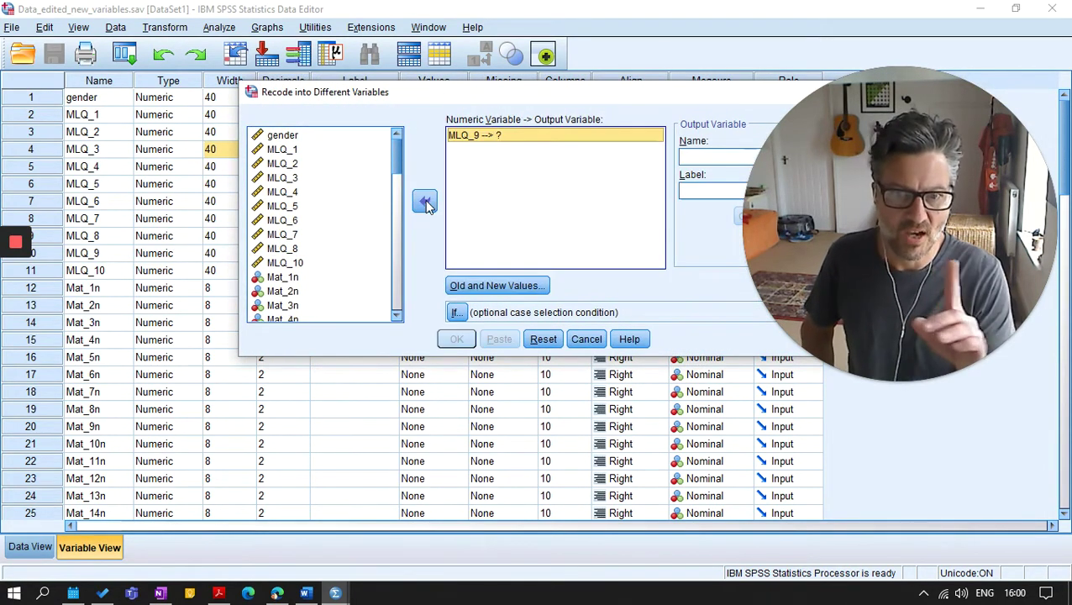
left_click(717, 156)
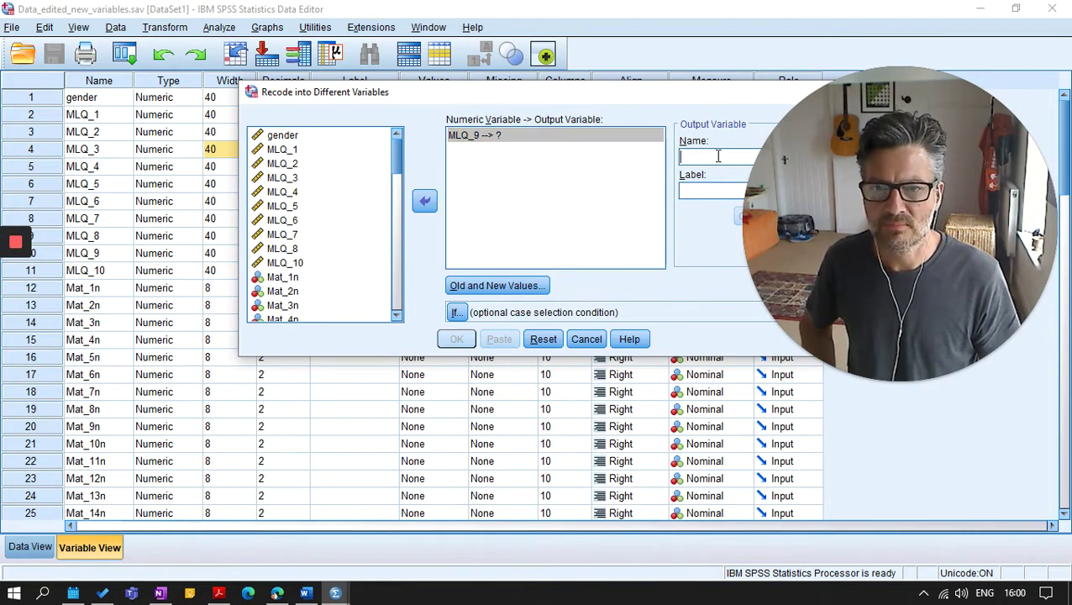
type("MLQ_9r")
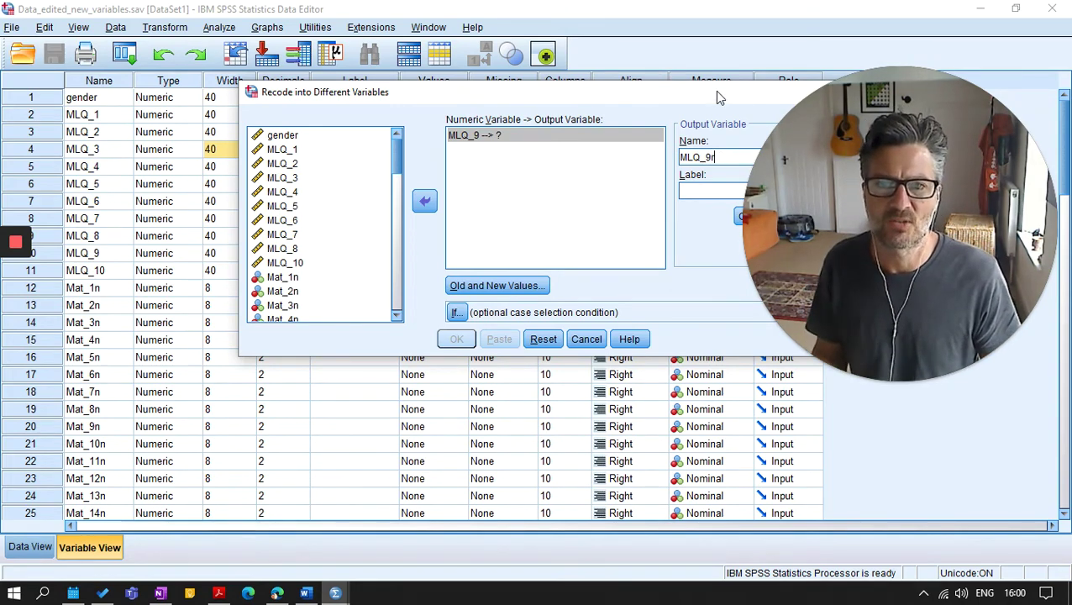
left_click_drag(714, 92, 540, 101)
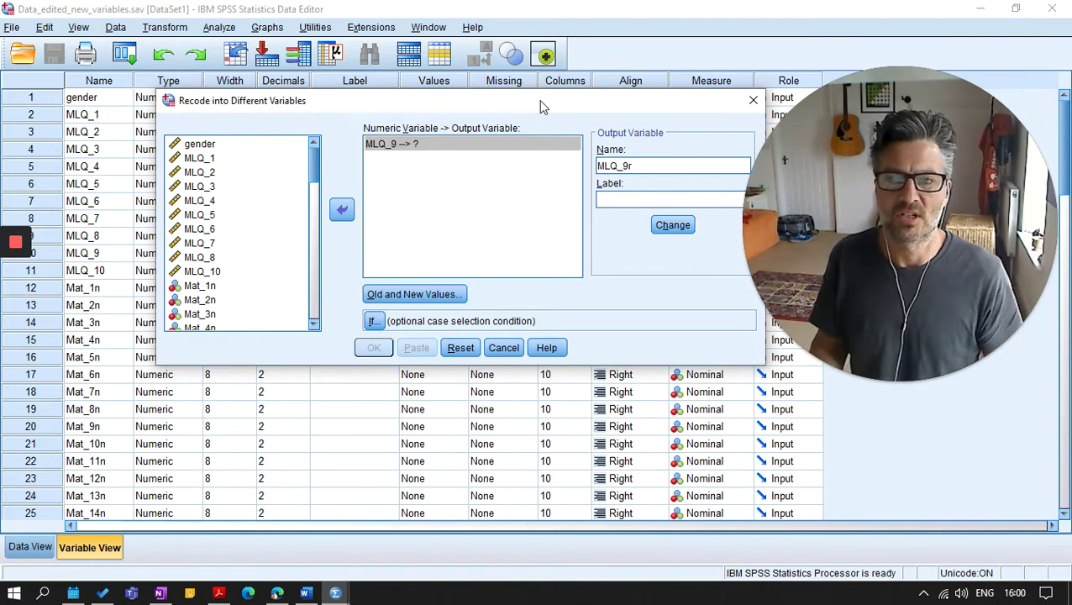
Reset the stale mappings, re-add MLQ_9 listed by name, and retype the output name.
left_click(397, 296)
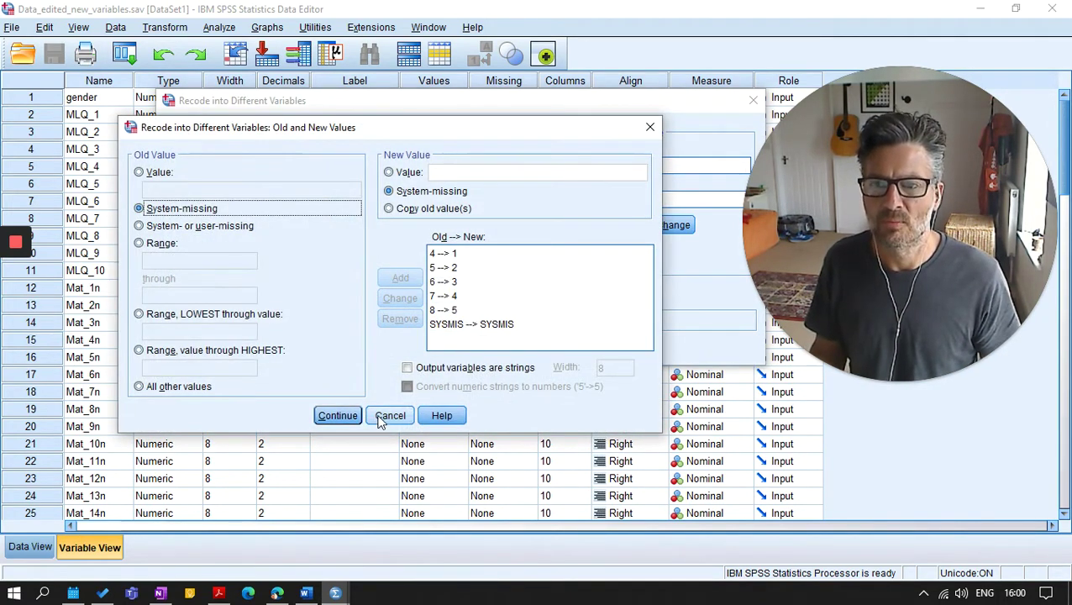
left_click(390, 415)
left_click(460, 347)
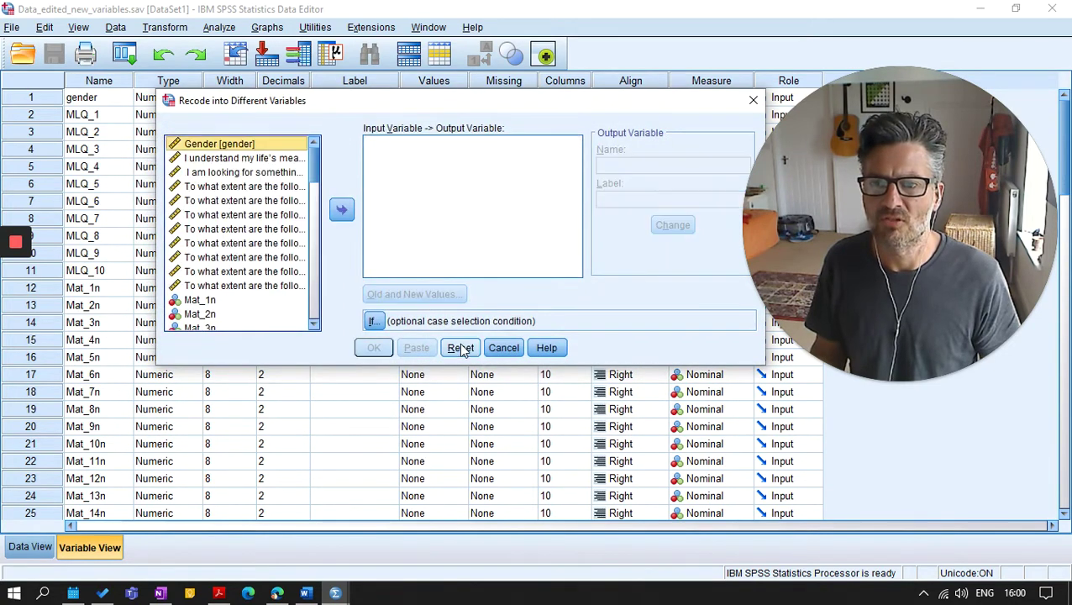
left_click(267, 174)
right_click(267, 180)
left_click(270, 194)
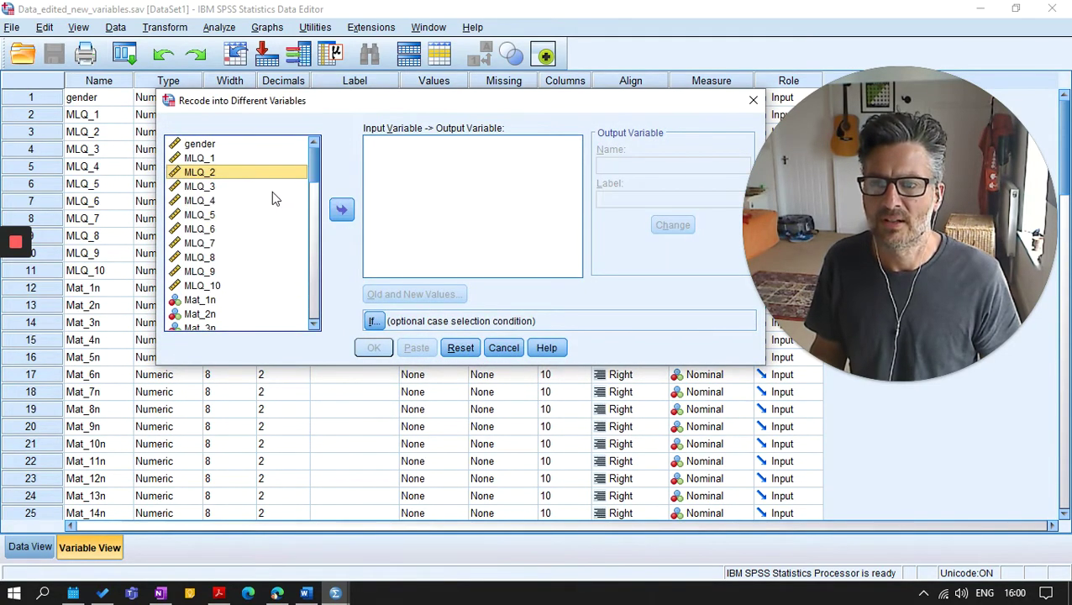
left_click(214, 271)
left_click(341, 209)
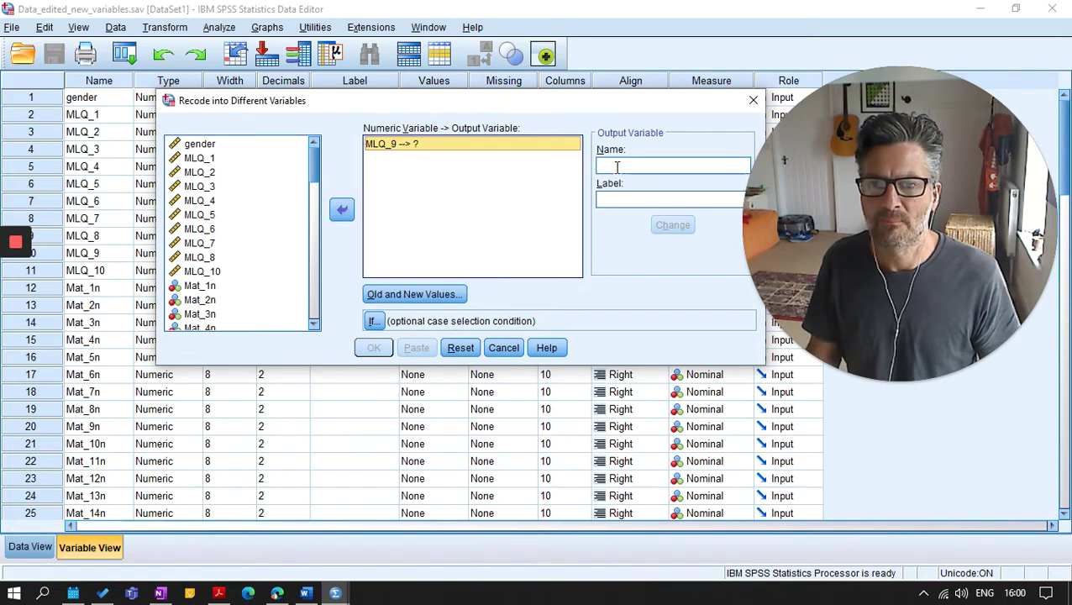
left_click(623, 166)
type("MLQ_9r")
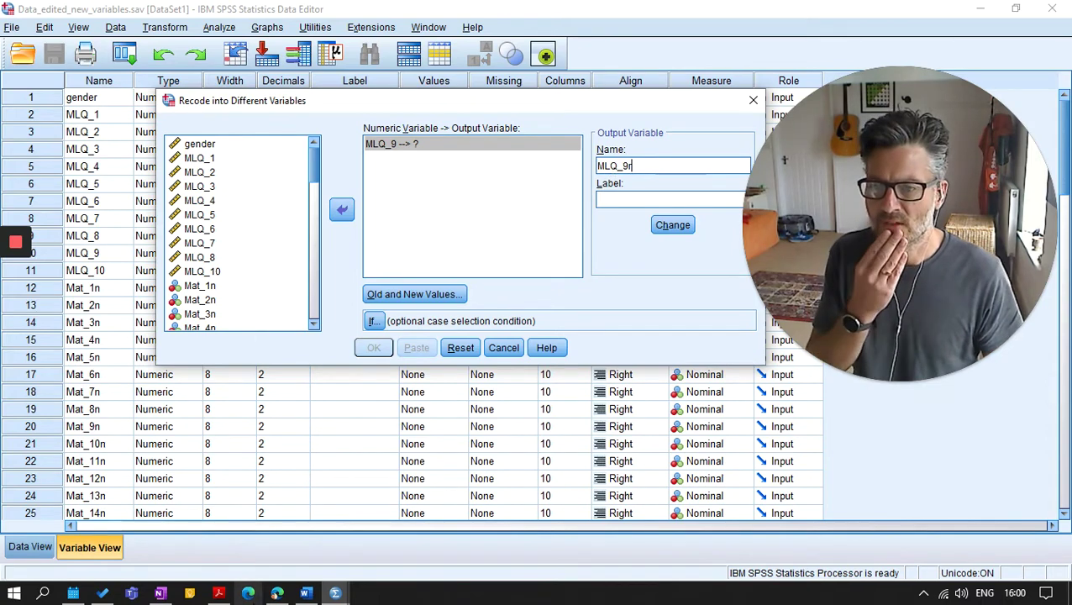
left_click(218, 593)
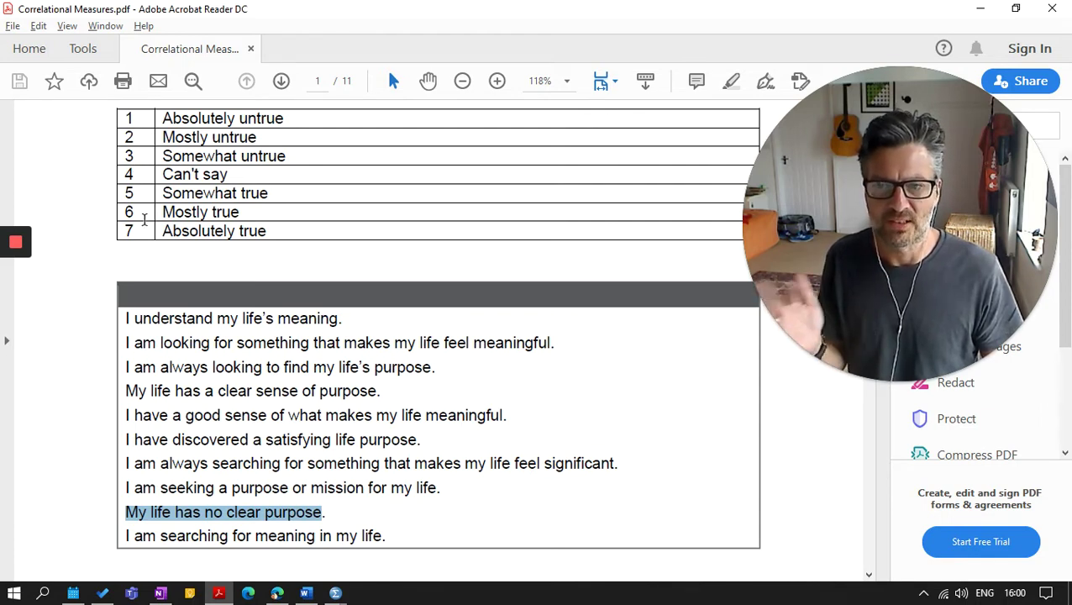
Bring up the open SPSS windows after reading the 1–7 response scale.
left_click(336, 595)
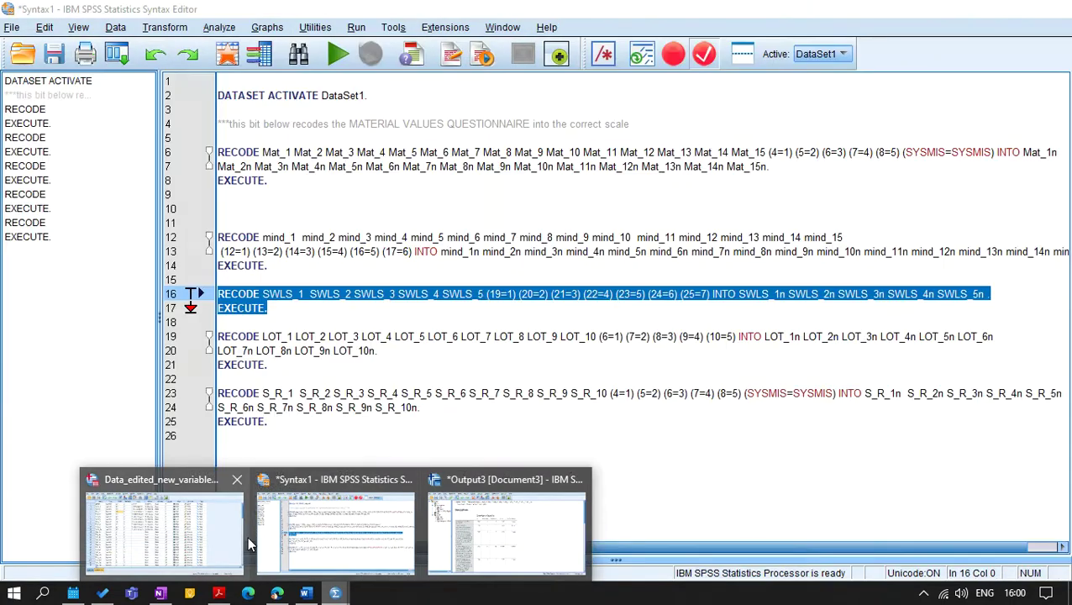
Add the MLQ_9 recode mappings 1→7, 2→6 and 3→5.
left_click(227, 535)
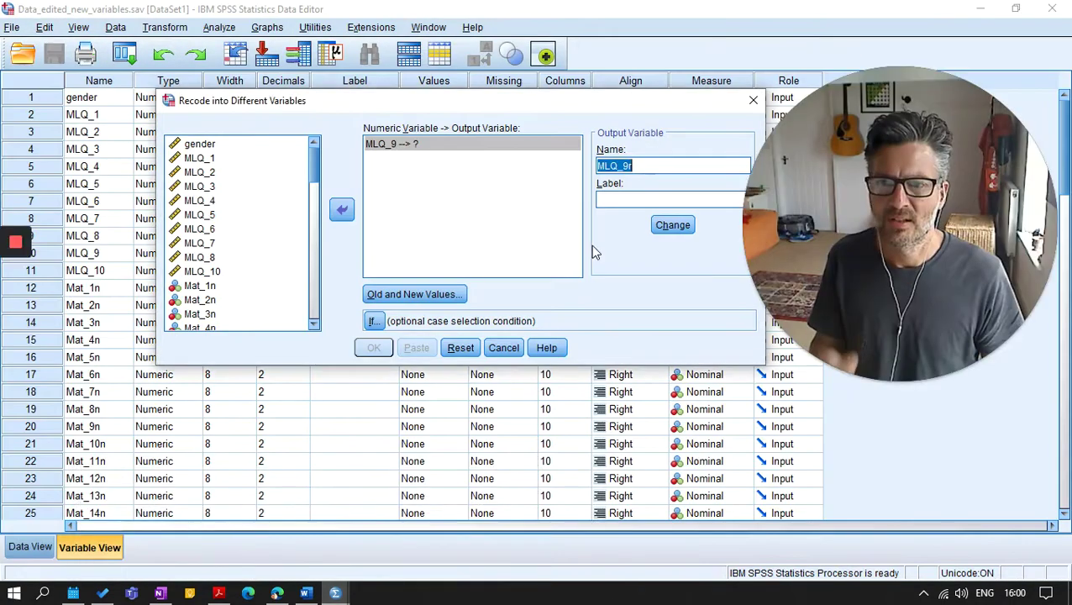
left_click(411, 295)
left_click(269, 188)
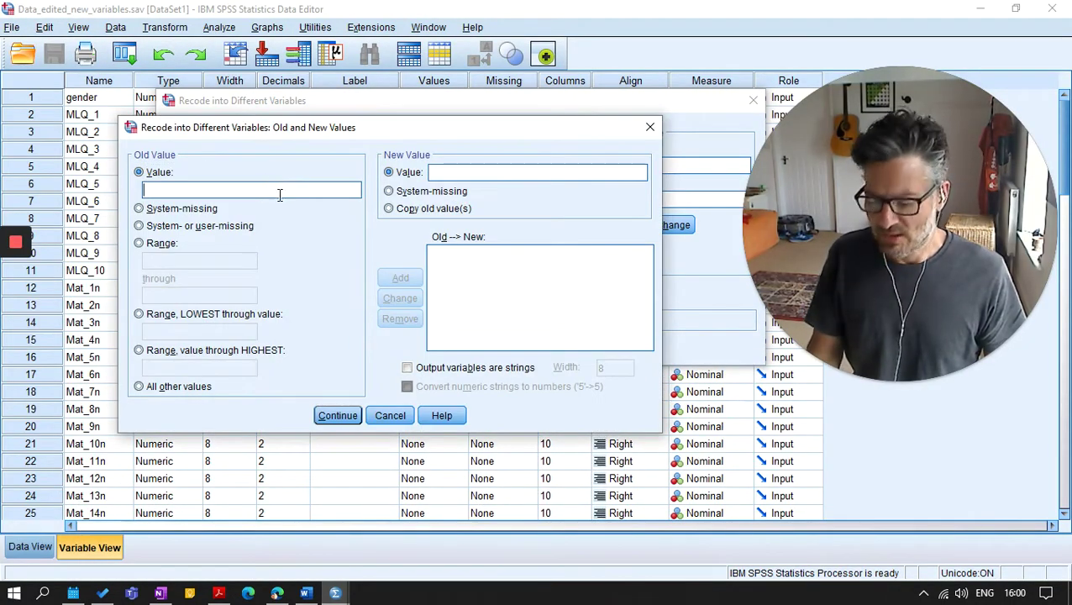
type("1")
left_click(538, 175)
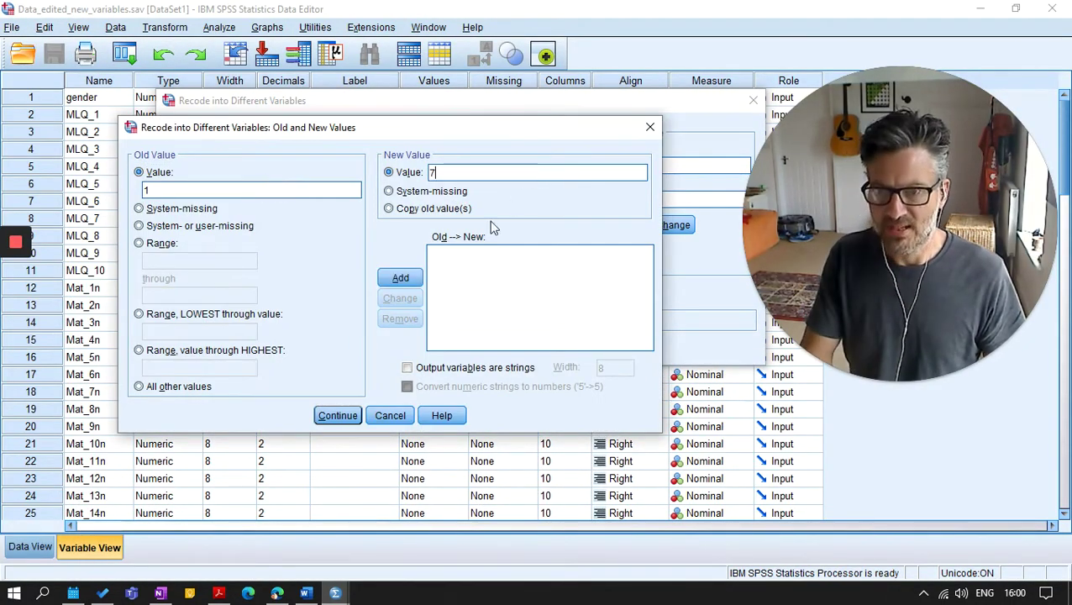
left_click(401, 278)
left_click(230, 192)
type("2")
left_click(463, 174)
type("6")
left_click(400, 278)
left_click(223, 188)
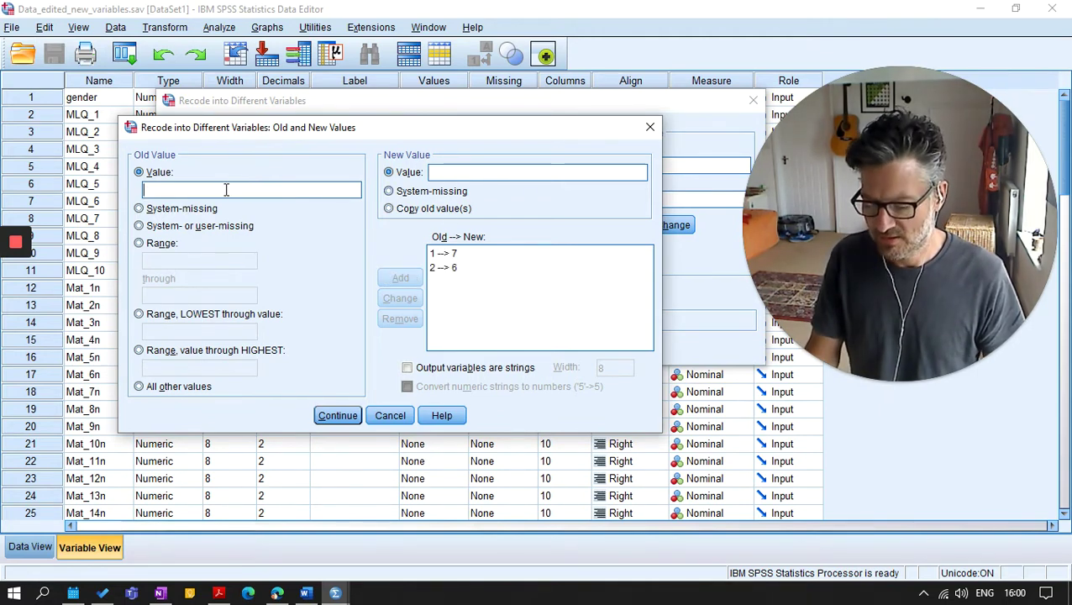
left_click(434, 172)
type("5")
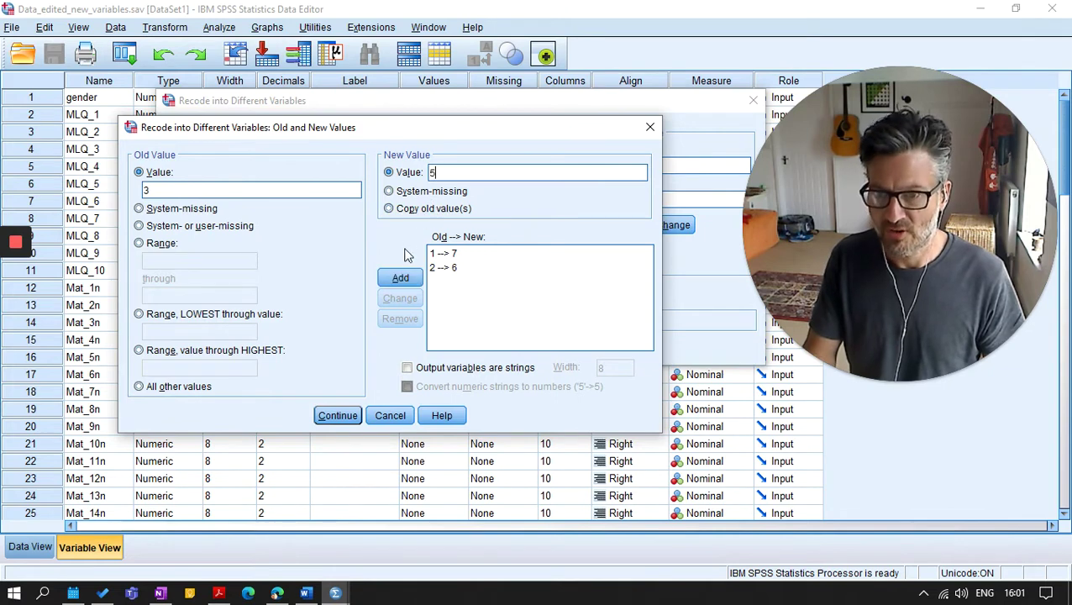
left_click(402, 281)
Add the mappings 4 copied unchanged, 5→3, 6→2 and 7→1.
left_click(166, 187)
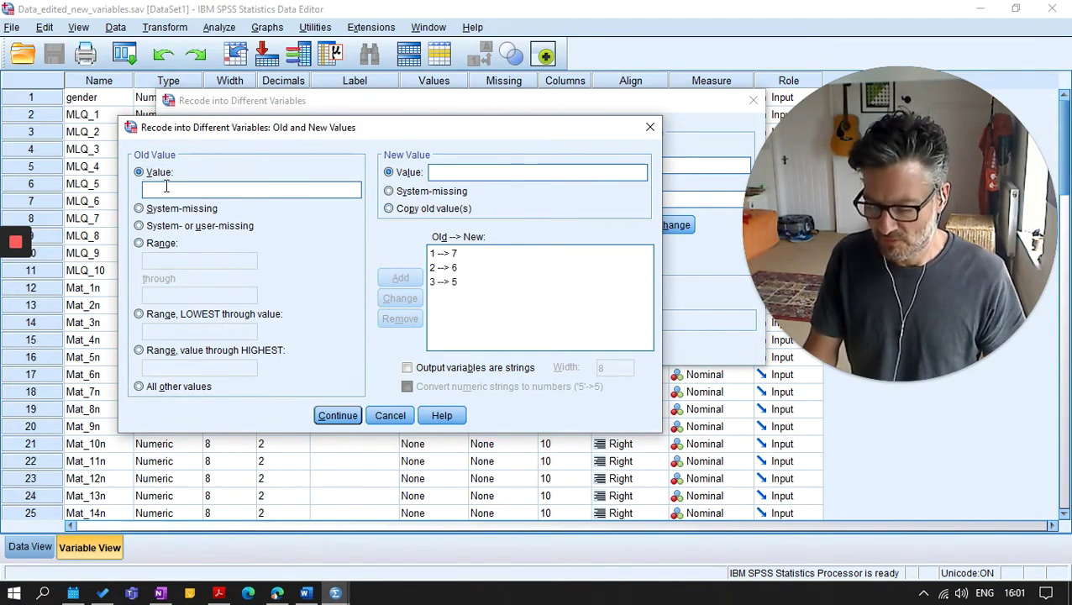
type("4")
left_click(390, 209)
left_click(401, 279)
left_click(254, 188)
type("5")
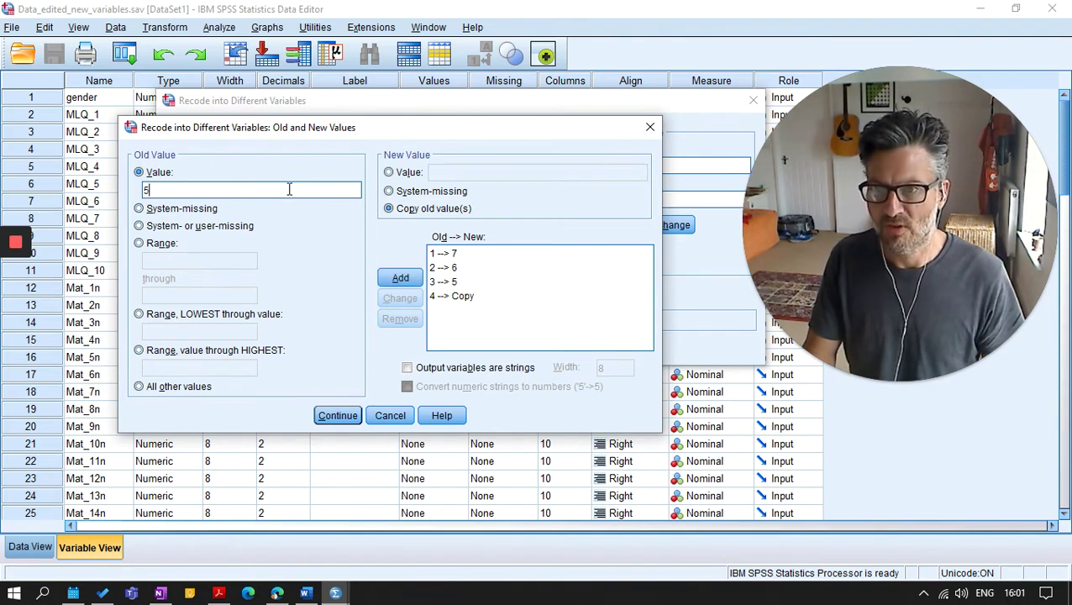
left_click(407, 173)
left_click(442, 172)
type("3")
left_click(401, 278)
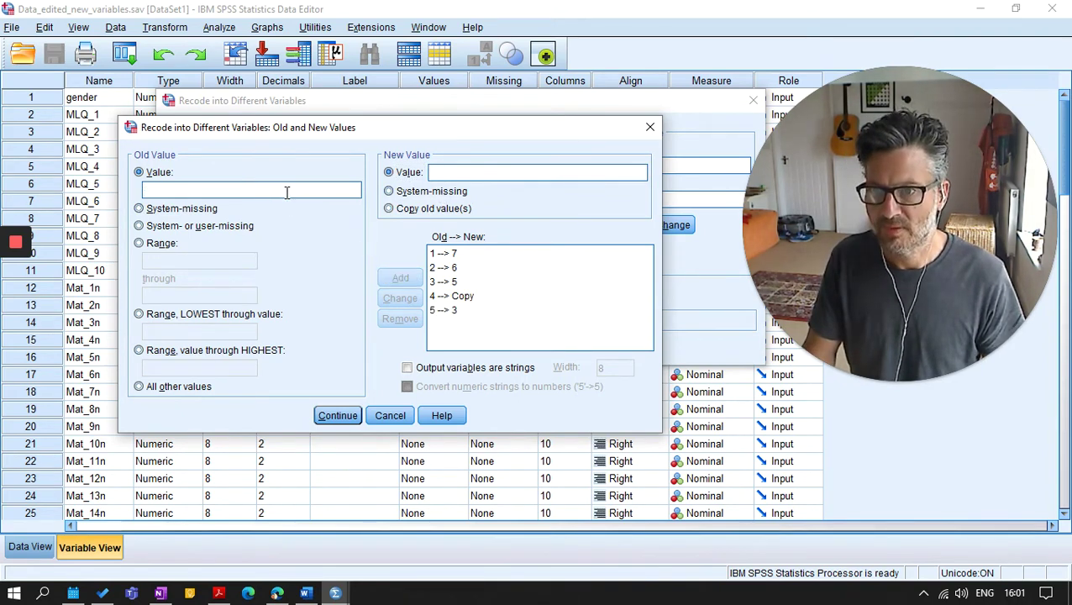
left_click(448, 170)
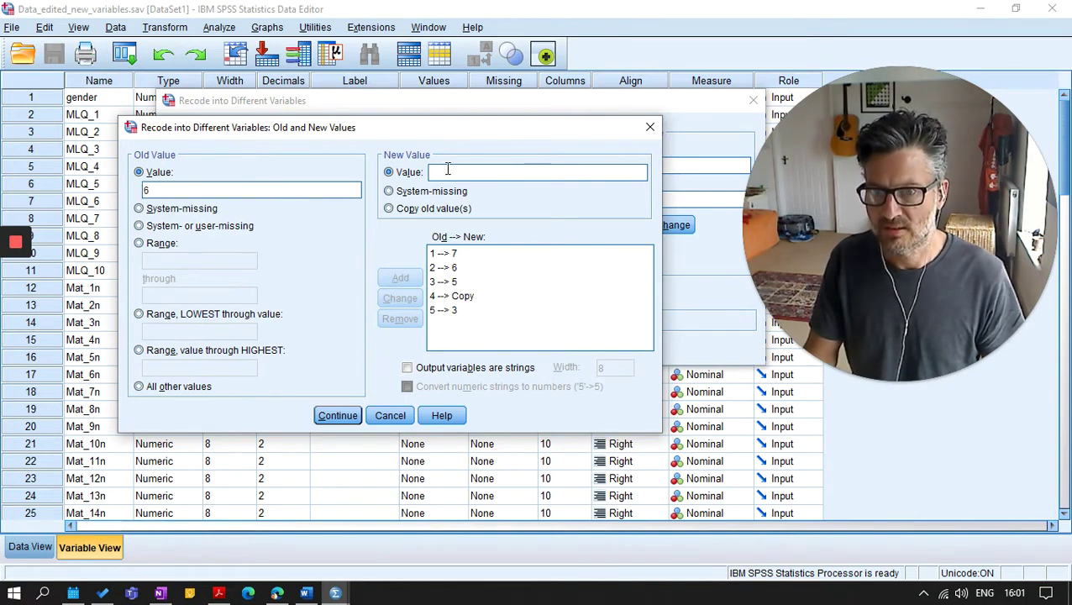
type("2")
left_click(401, 278)
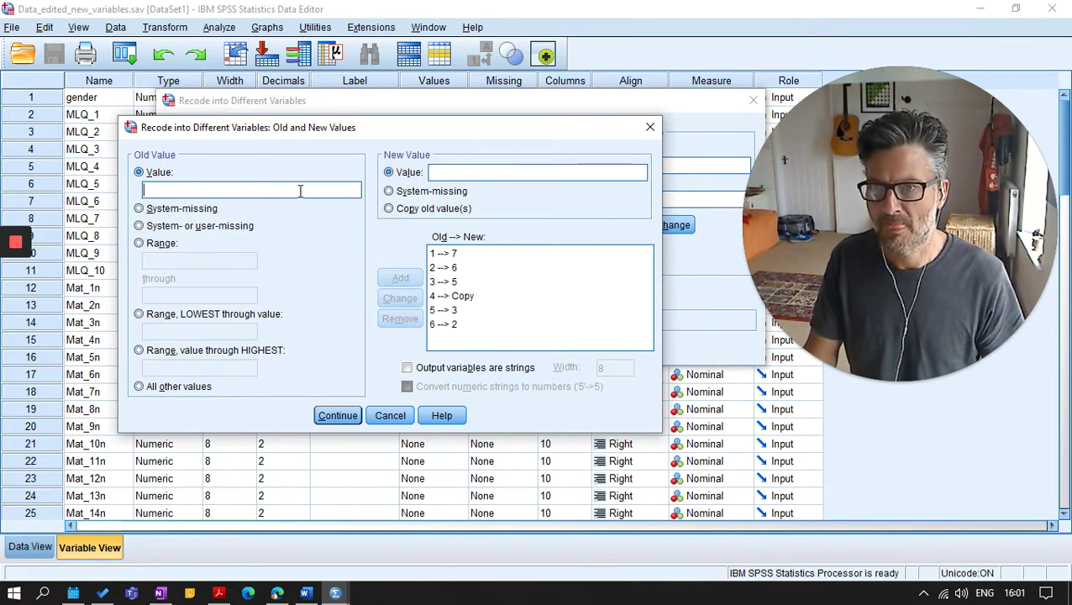
left_click(300, 192)
type("7")
left_click(479, 171)
type("1")
left_click(395, 278)
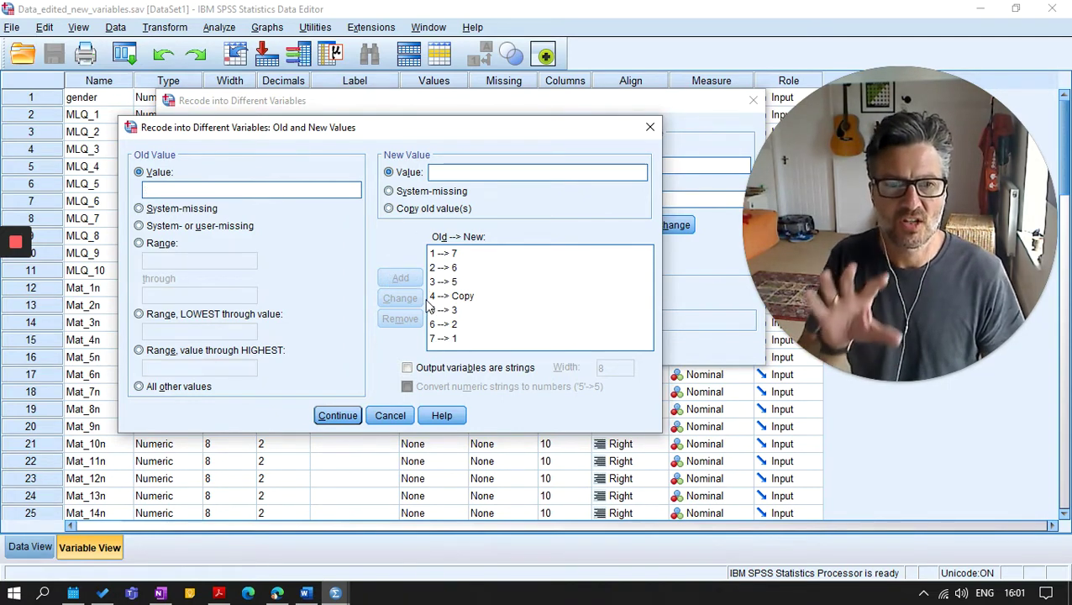
Confirm the mappings, apply the output name MLQ_9r, and paste the recode syntax.
left_click(337, 415)
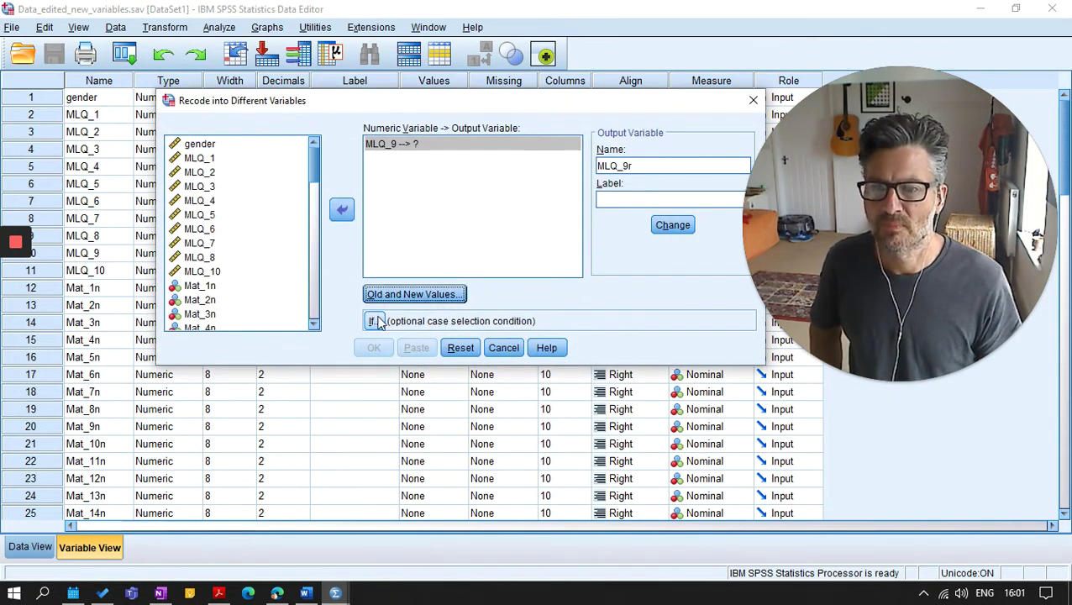
left_click(672, 226)
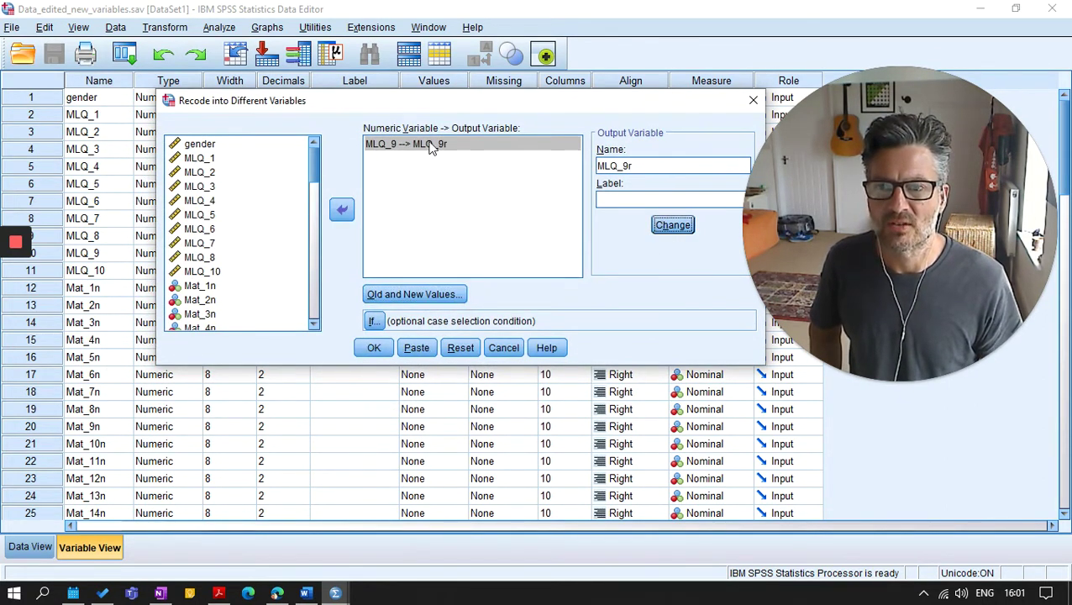
left_click(417, 348)
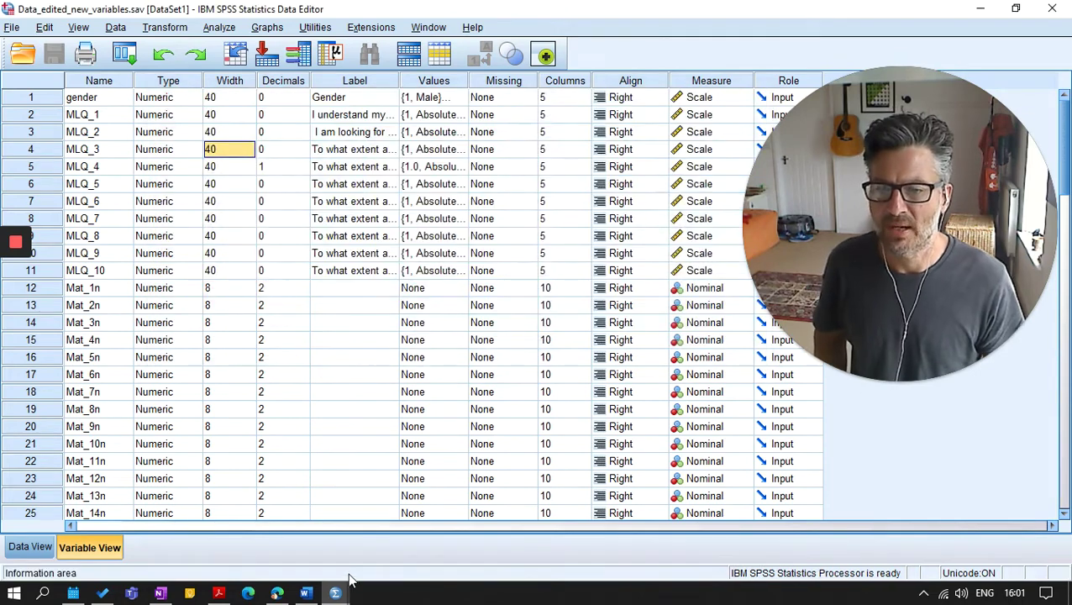
In the Syntax Editor, delete surplus blank lines and make an empty line above the MLQ_9 recode.
mouse_move(336, 595)
left_click(375, 559)
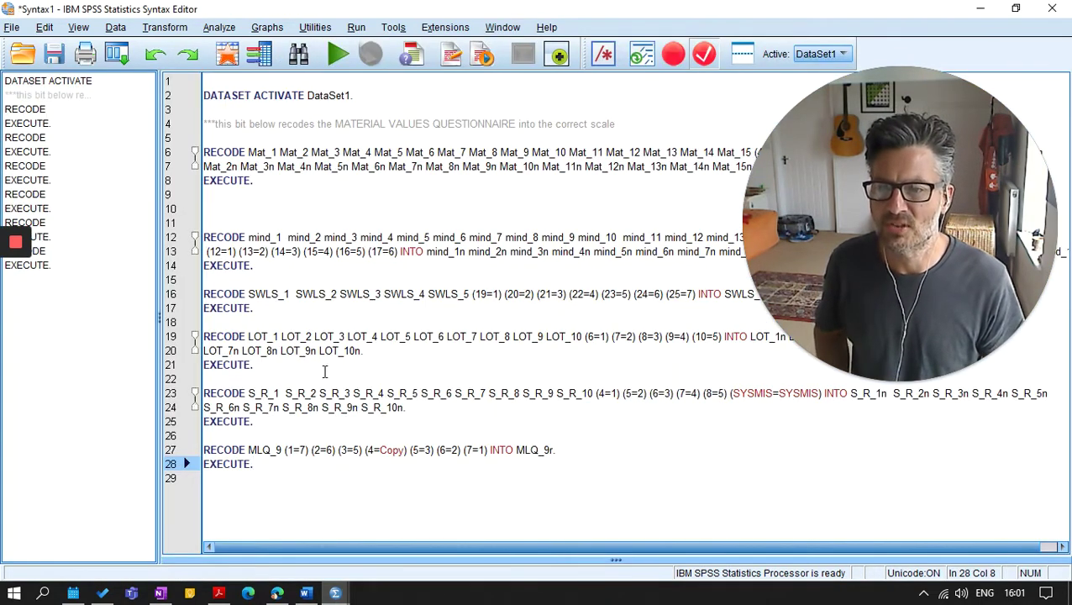
left_click(326, 194)
key("Delete")
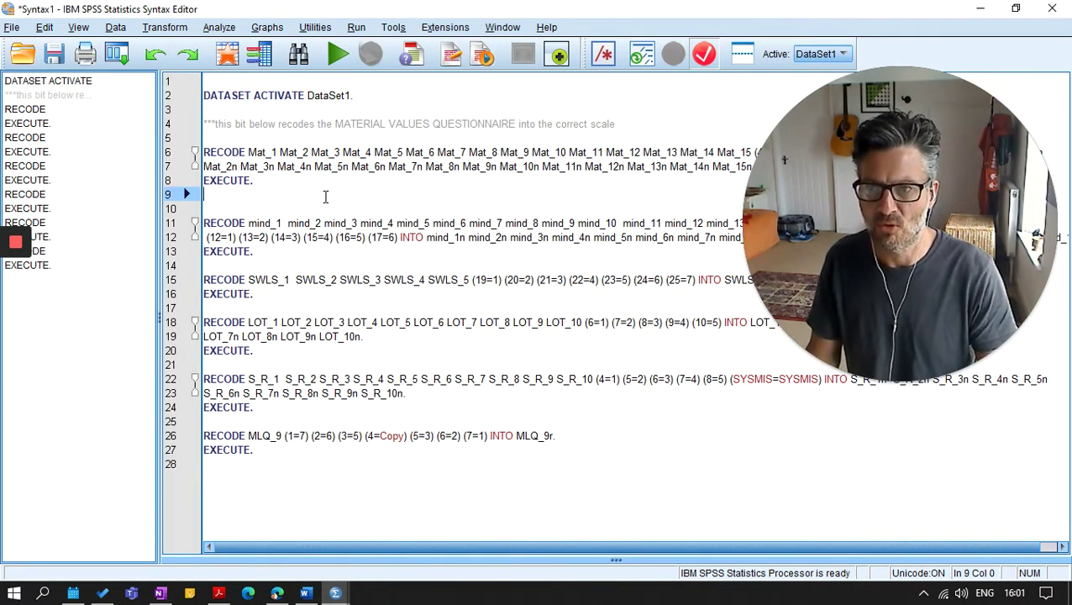
key("Delete")
key("Up")
key("Up")
key("Up")
key("Down")
key("Down")
key("Down")
key("Down")
key("Down")
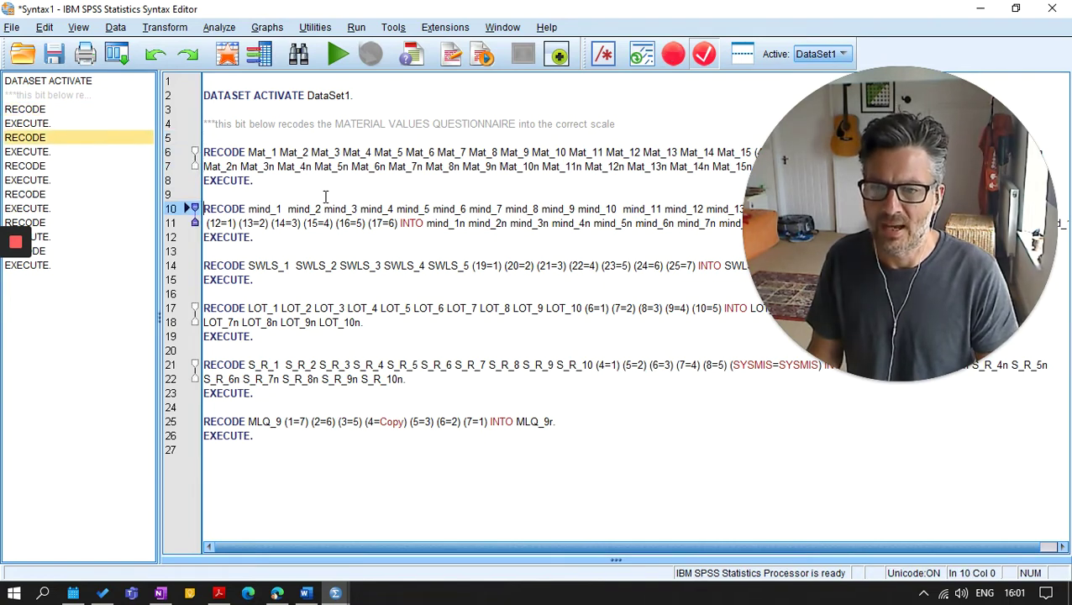
key("Down")
key("Down")
key("Down")
key("Down")
key("Down")
key("Down")
key("Down")
key("Down")
key("Down")
key("Down")
key("Down")
key("Down")
key("Down")
key("Return")
key("Return")
key("Up")
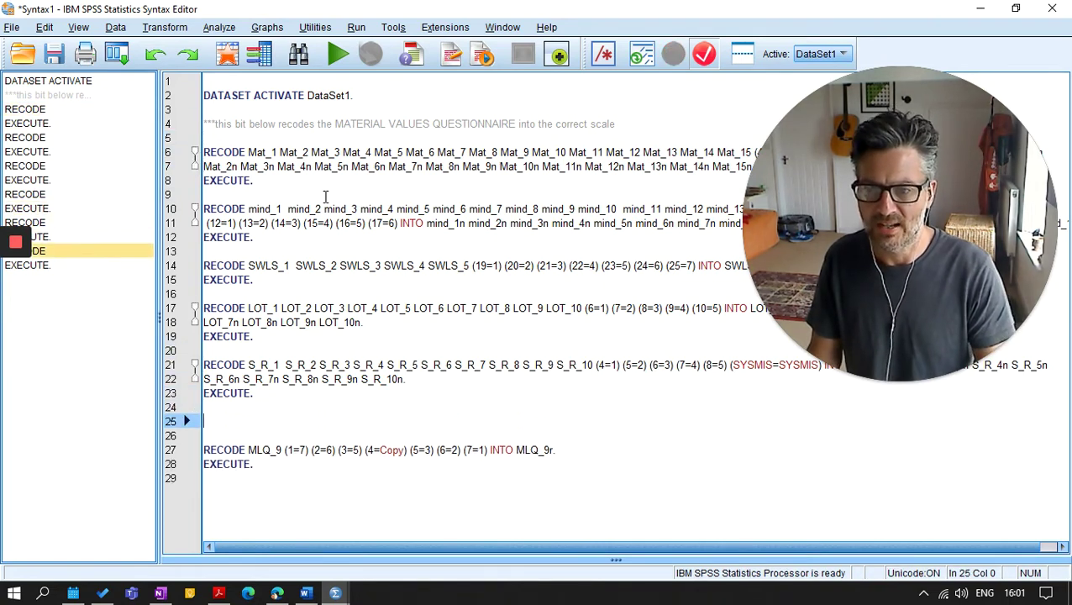
Add the comment '*** below is the rescoring of Item 9 on the MLQ - as this is reverse scored.' and select the recode lines.
type("***")
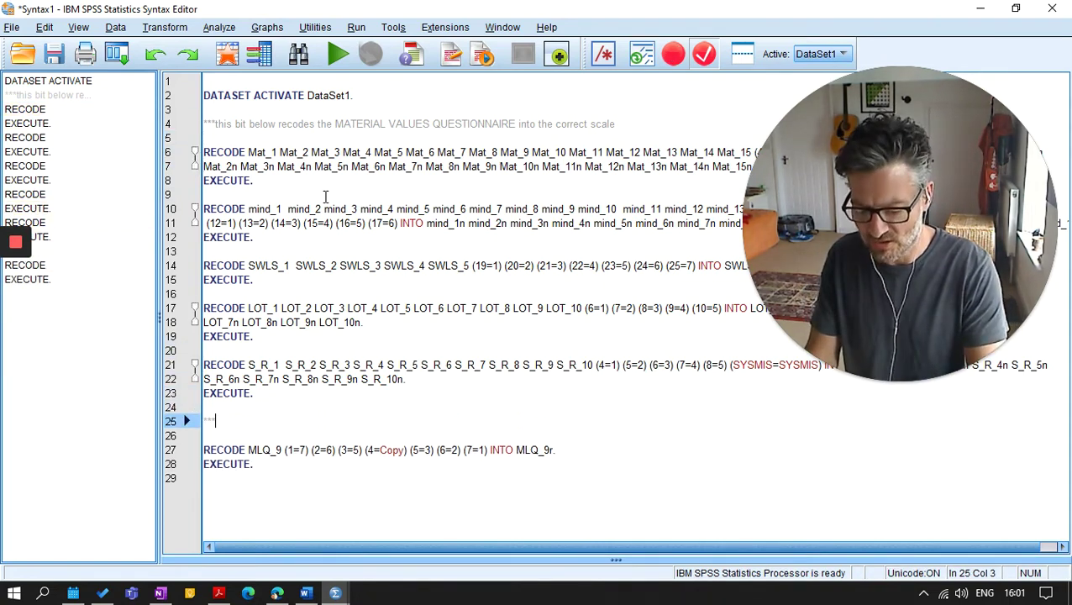
type(" below is the ")
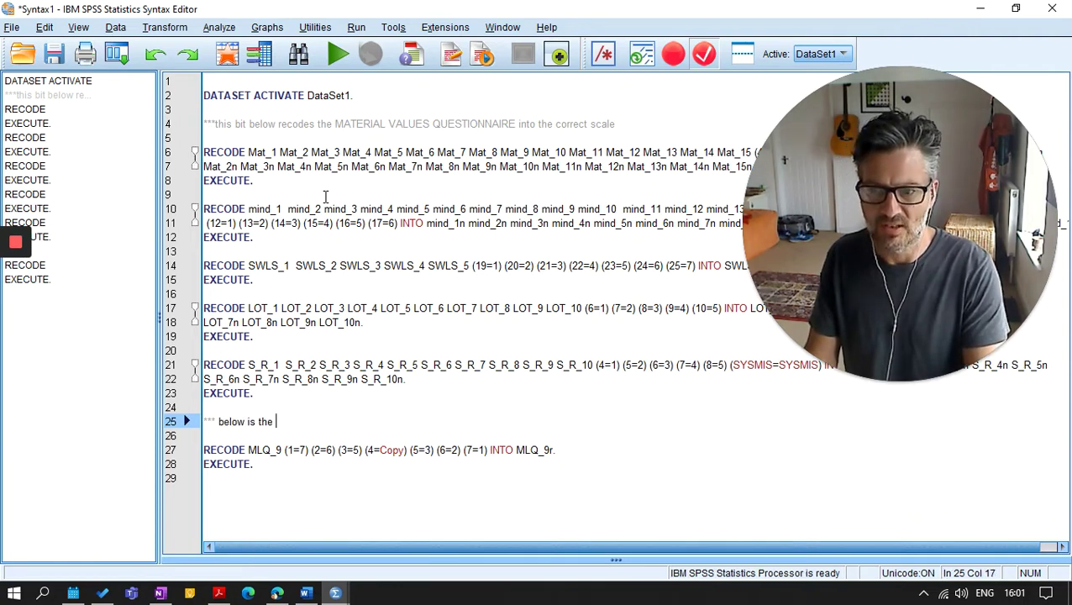
type("rescorin")
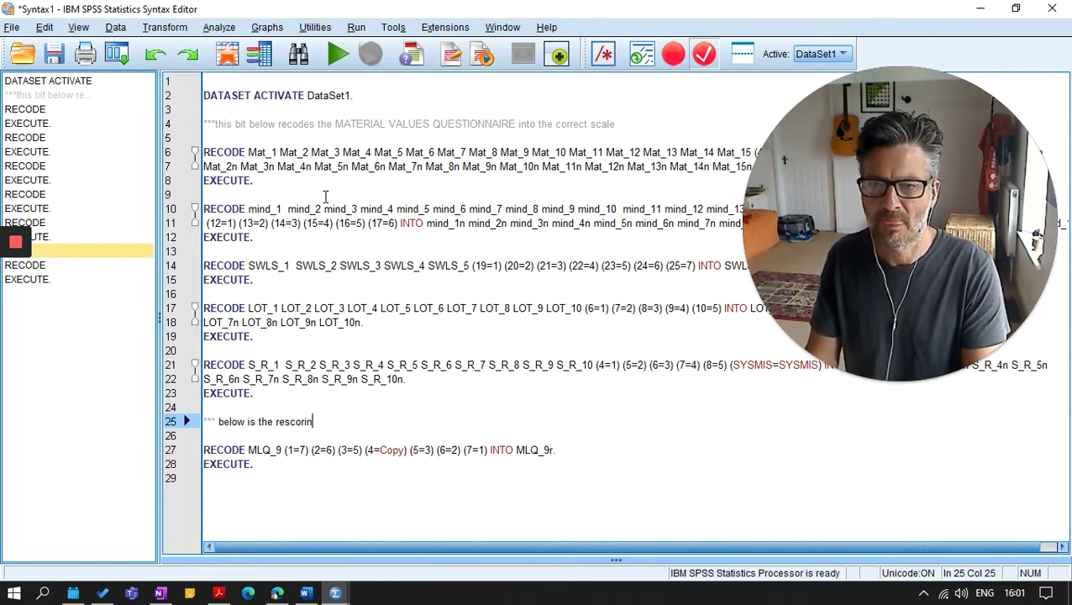
type("g of Item")
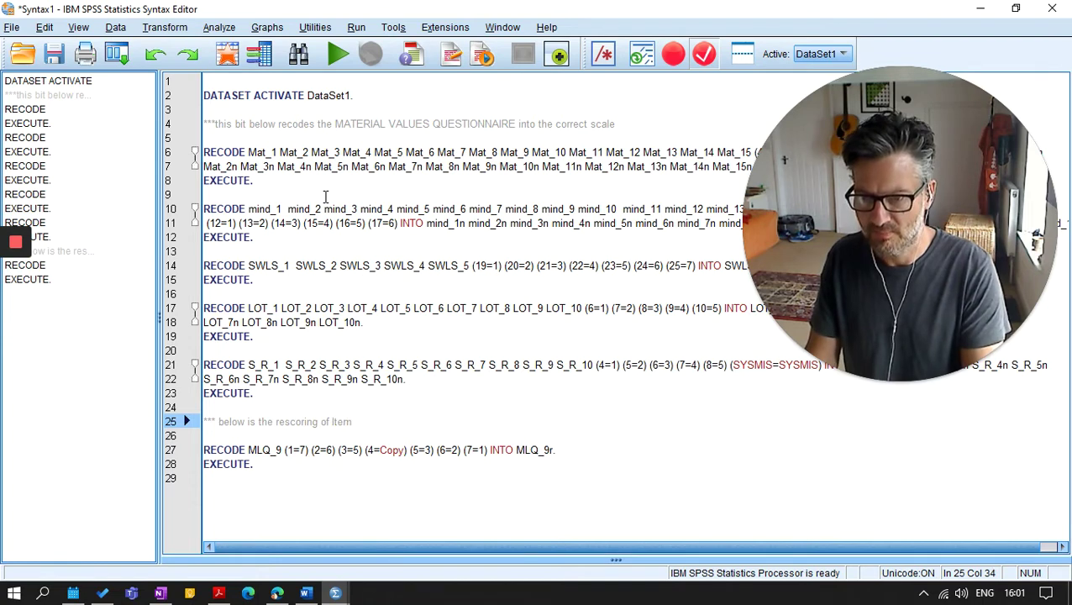
type(" 9 on the ML")
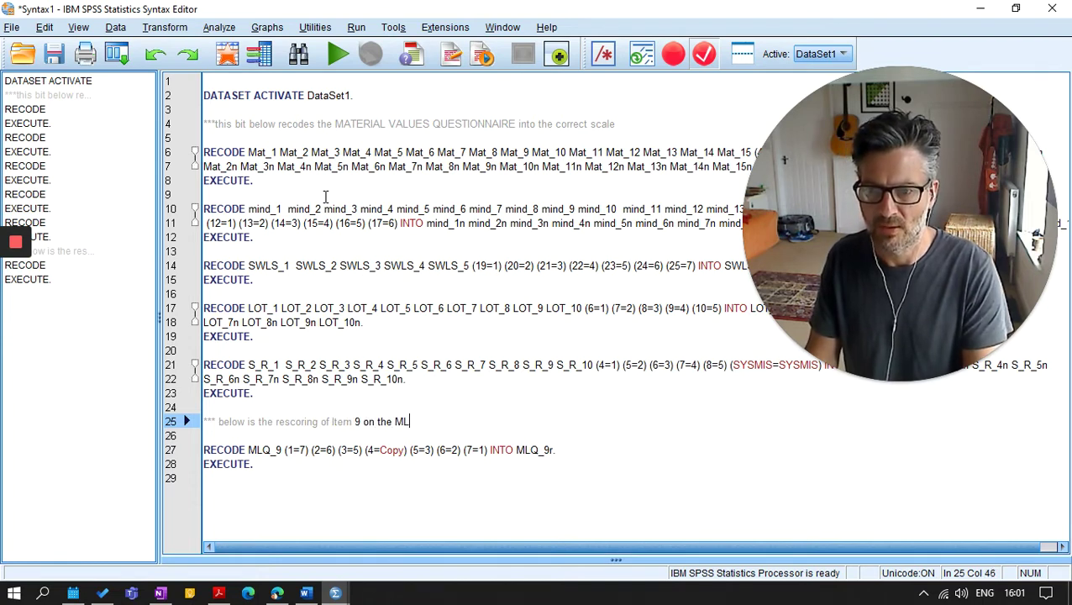
type("Q - as this is")
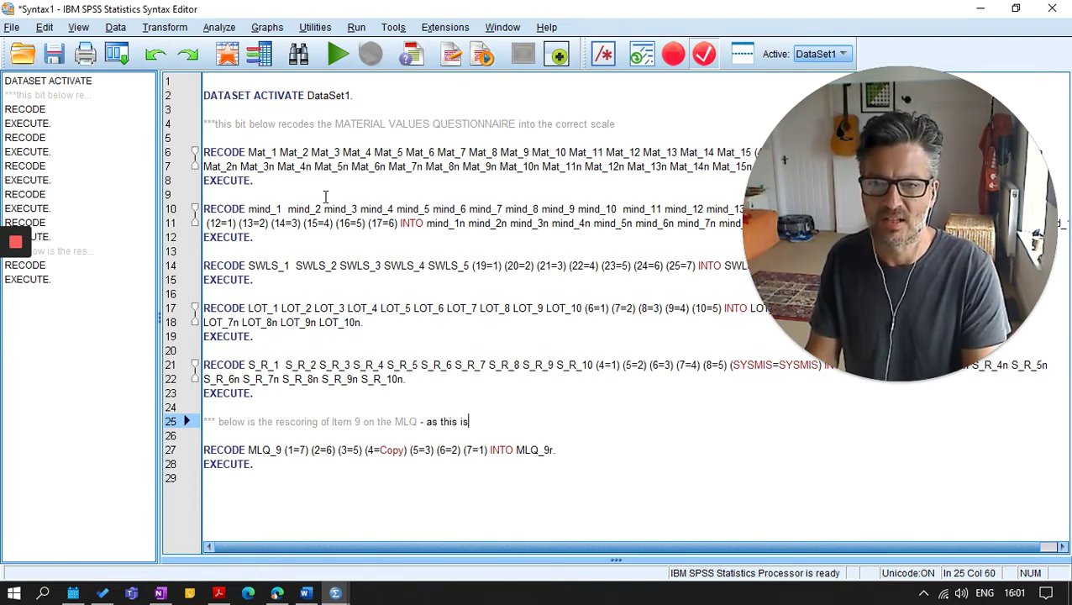
type(" reverse")
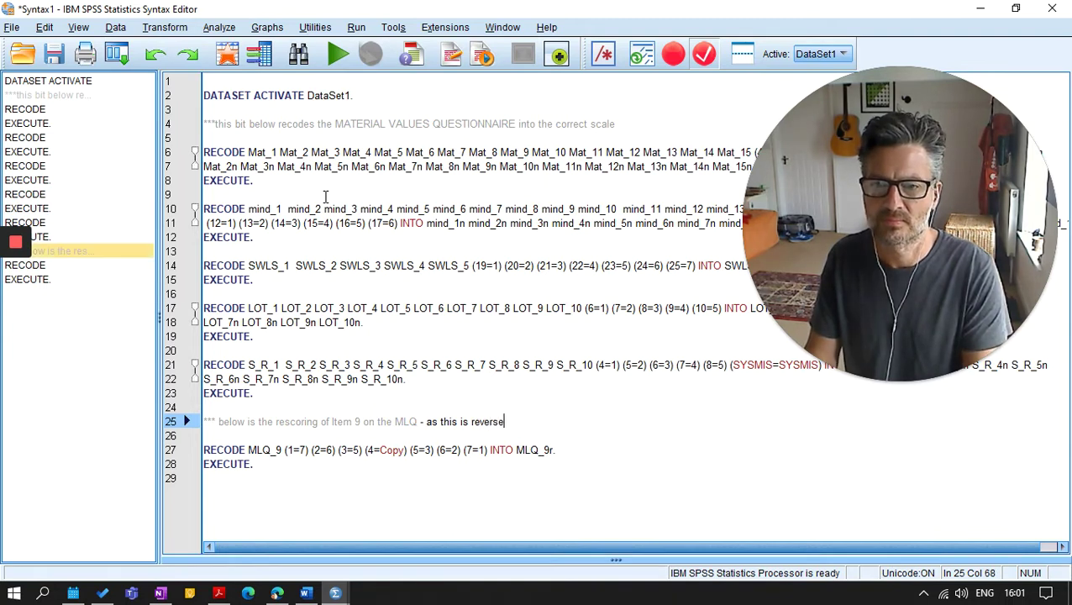
type(" scored.")
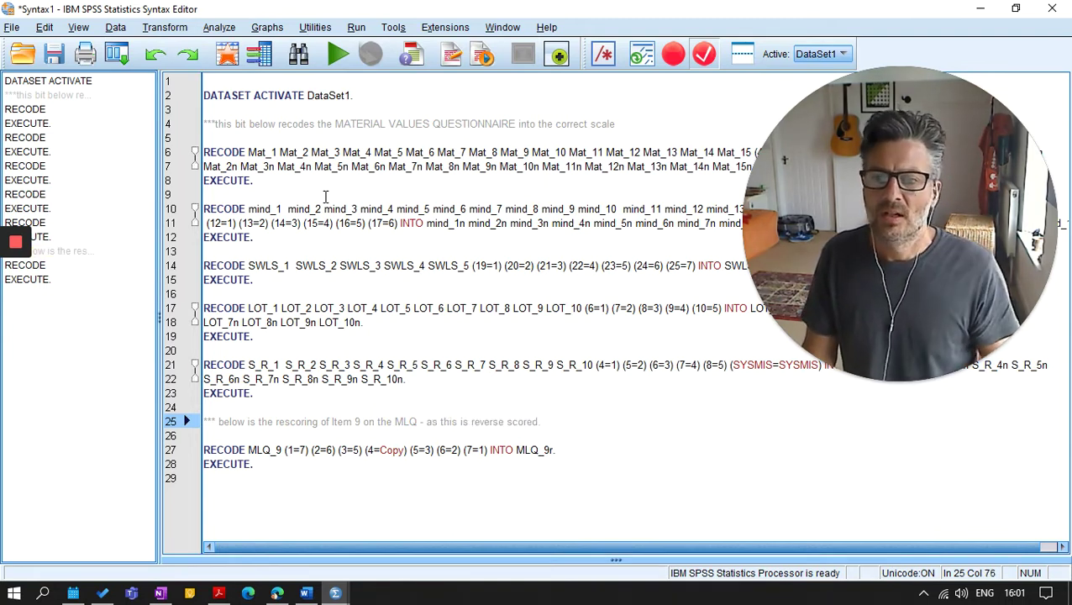
left_click_drag(273, 468, 202, 456)
Run the selected MLQ_9 recode, then select the new MLQ_9r row (variable 67) in Variable View.
left_click(340, 56)
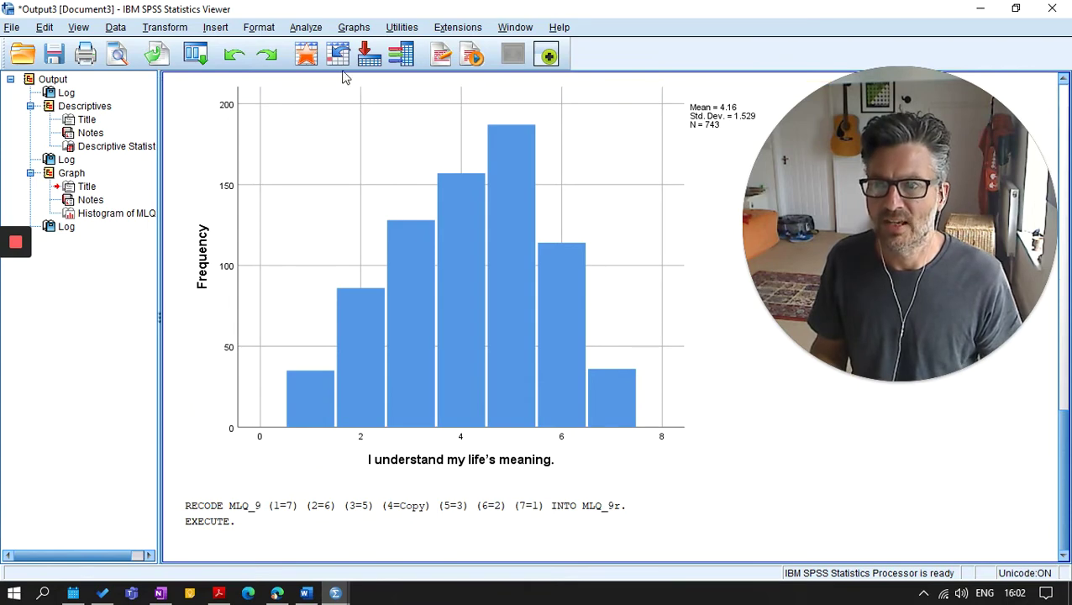
left_click(306, 56)
scroll(220, 376, "down", 17)
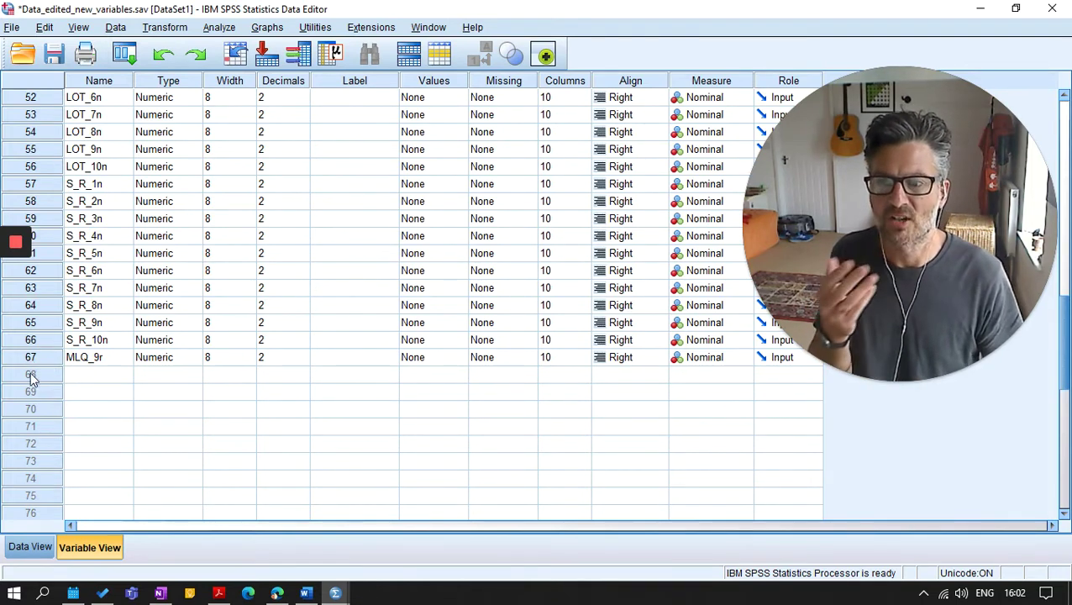
left_click(165, 359)
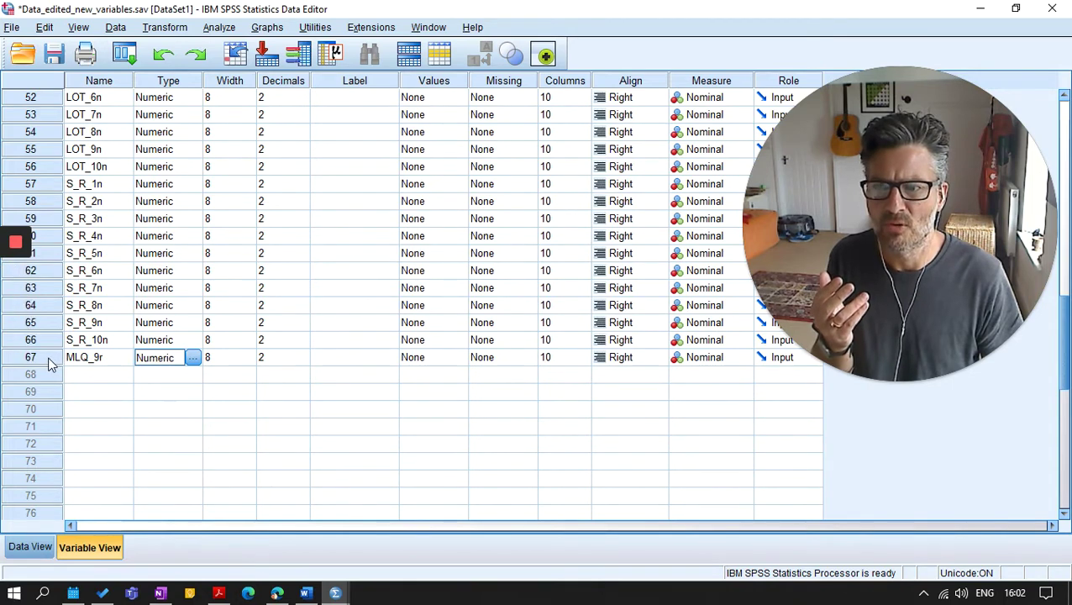
left_click(52, 363)
mouse_move(55, 365)
left_mouse_down()
mouse_move(53, 229)
mouse_move(48, 359)
left_mouse_up()
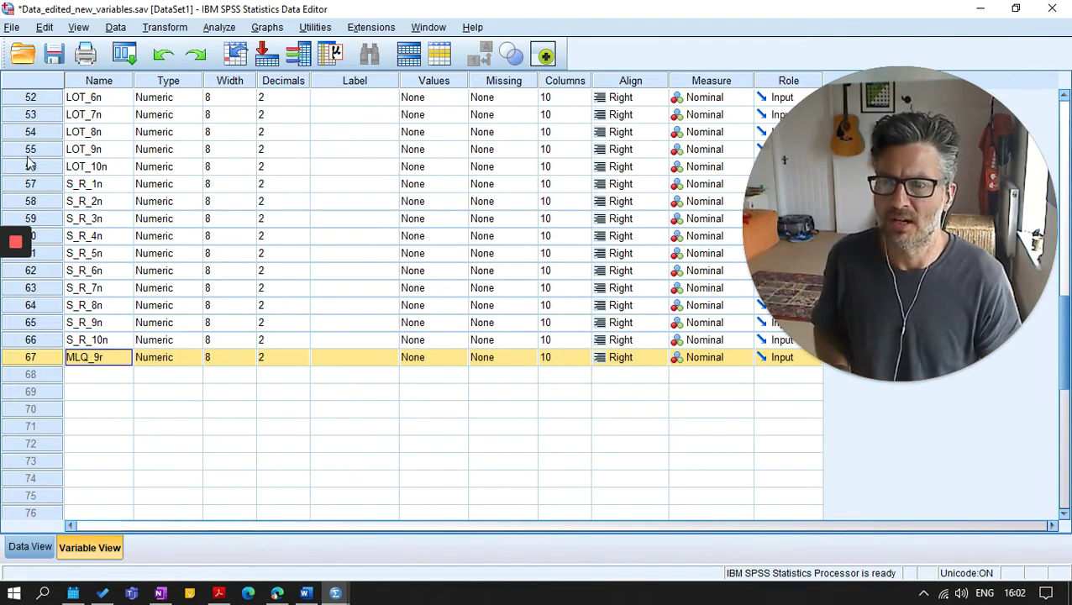
Open a reset Reliability Analysis showing variable names, and add MLQ_1 to MLQ_10 as items.
left_click(225, 30)
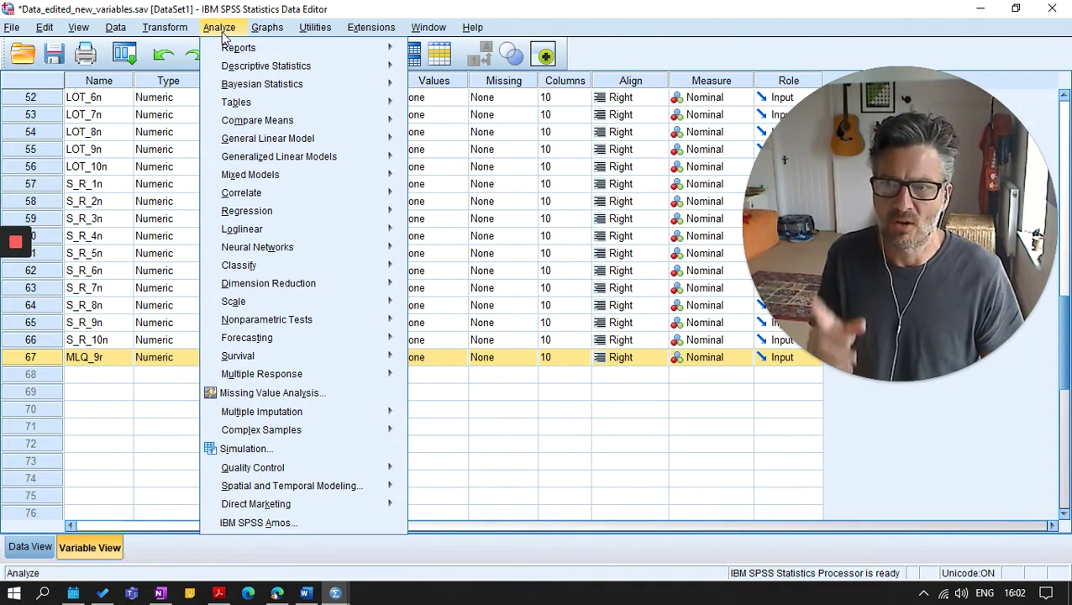
mouse_move(286, 302)
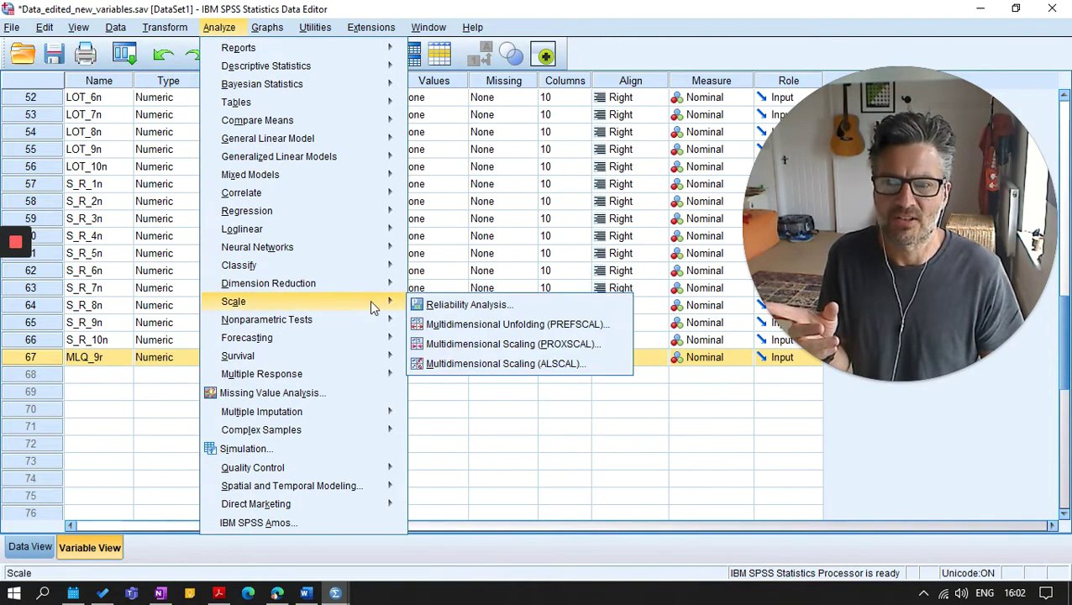
left_click(467, 305)
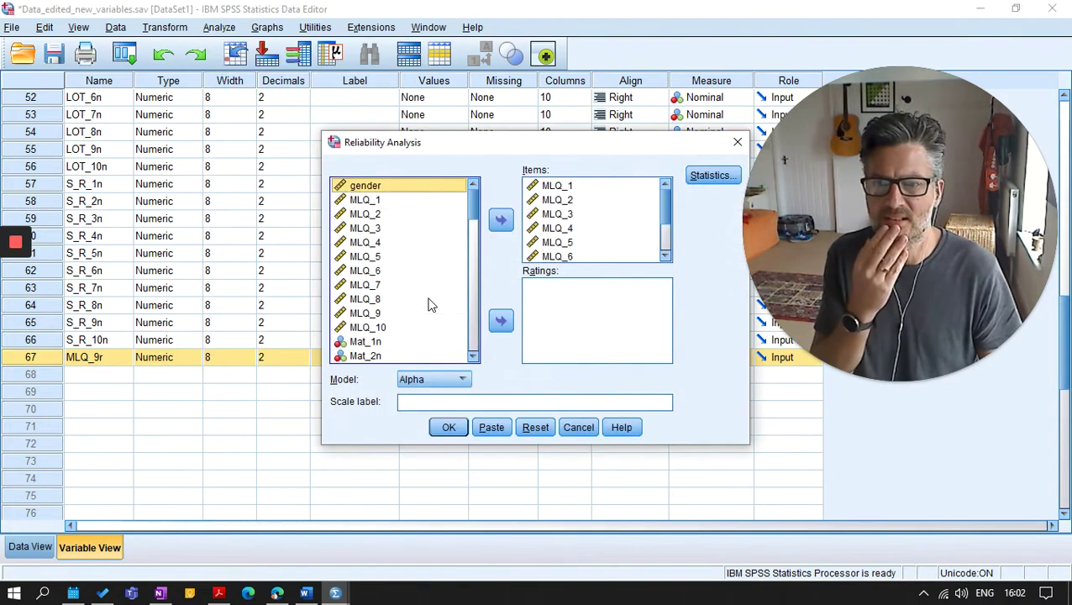
left_click(535, 428)
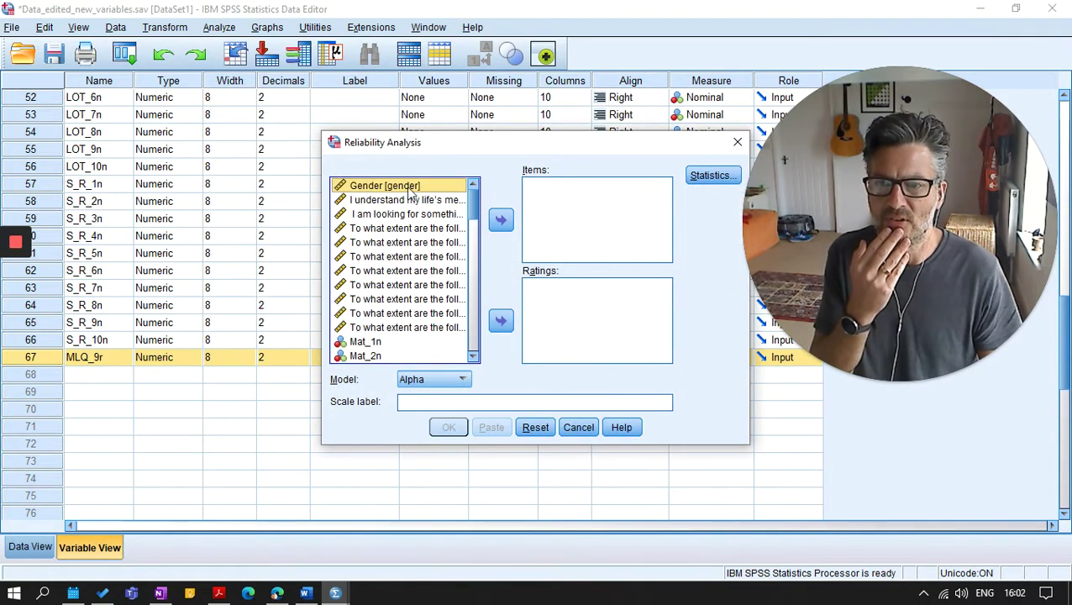
right_click(416, 244)
left_click(427, 265)
left_click(379, 201)
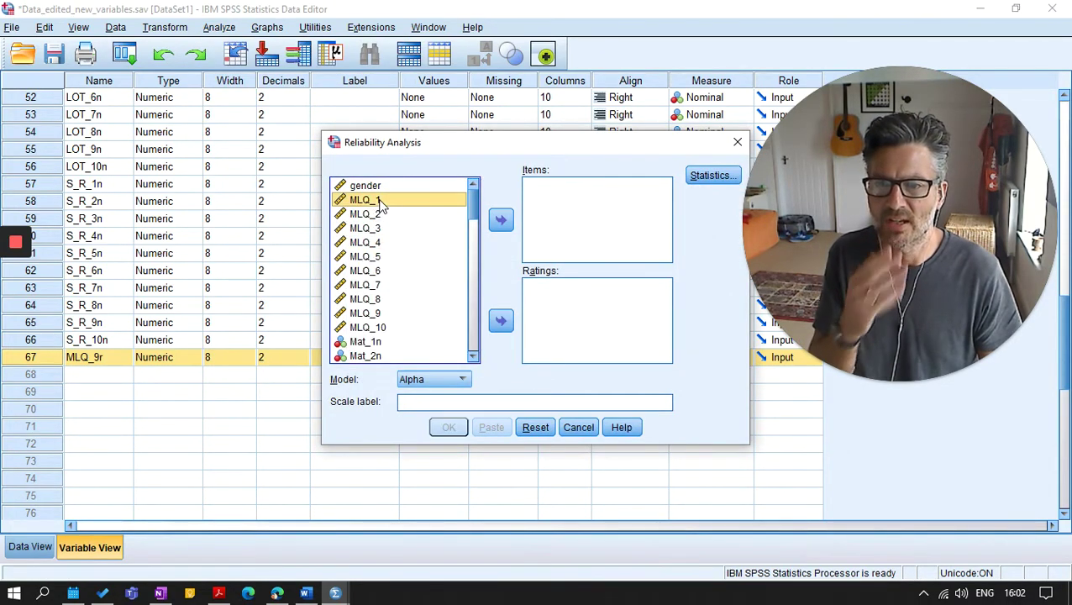
left_click(378, 328, "shift")
left_click(500, 222)
Swap MLQ_9 for MLQ_9r in the items, positioned just above MLQ_10.
scroll(574, 239, "down", 2)
left_click(571, 242)
left_click(500, 223)
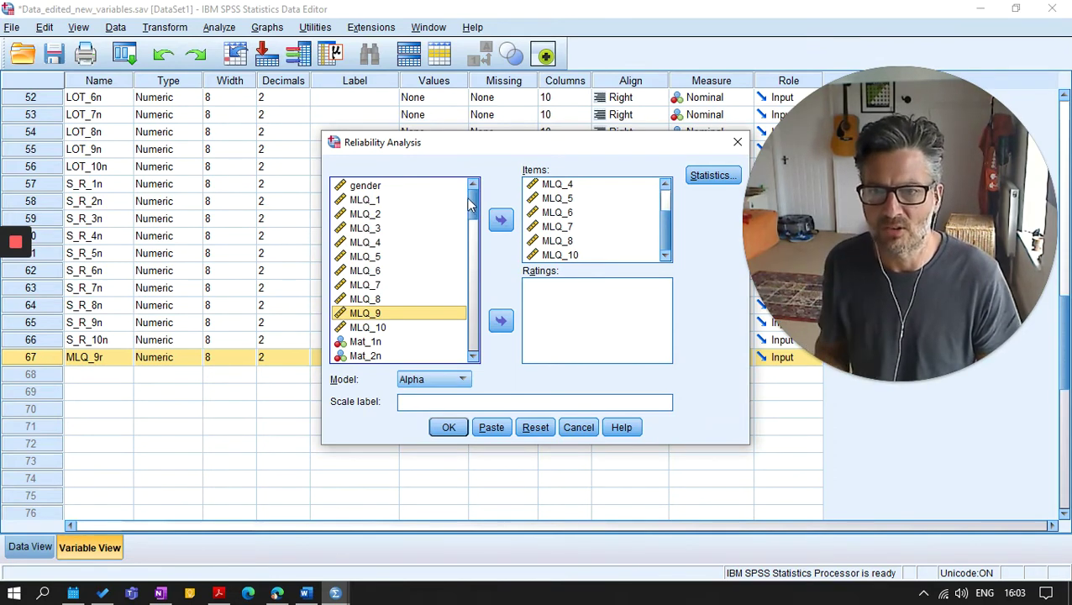
scroll(474, 210, "down", 15)
left_click(388, 356)
left_click(501, 220)
mouse_move(666, 240)
left_mouse_down()
mouse_move(666, 204)
mouse_move(665, 248)
left_mouse_up()
left_click_drag(578, 254, 573, 240)
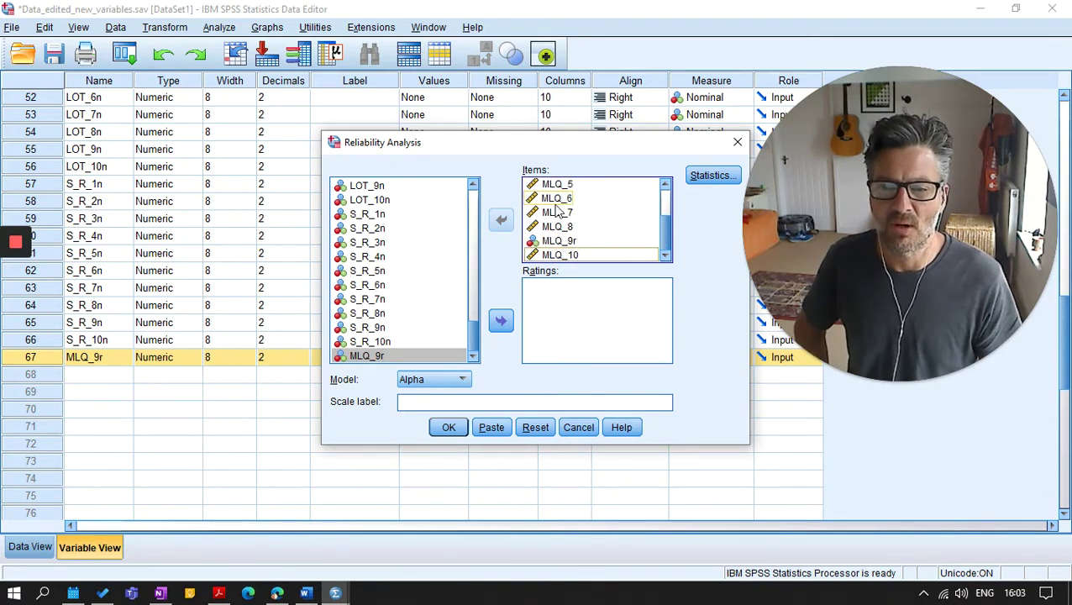
left_click(713, 175)
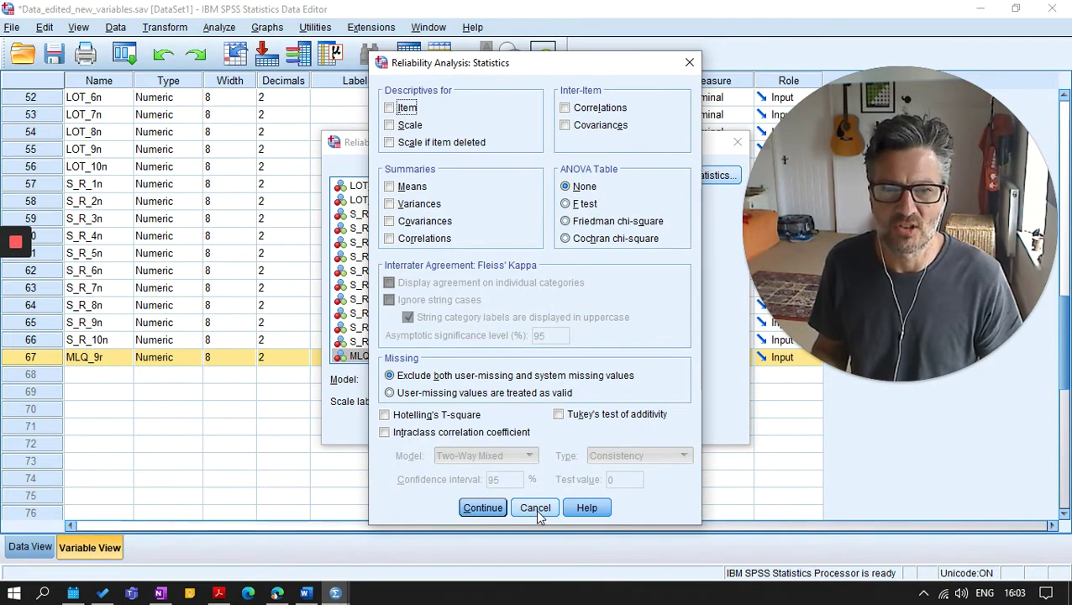
Request Scale if item deleted statistics and run the Alpha-model reliability analysis.
left_click(452, 148)
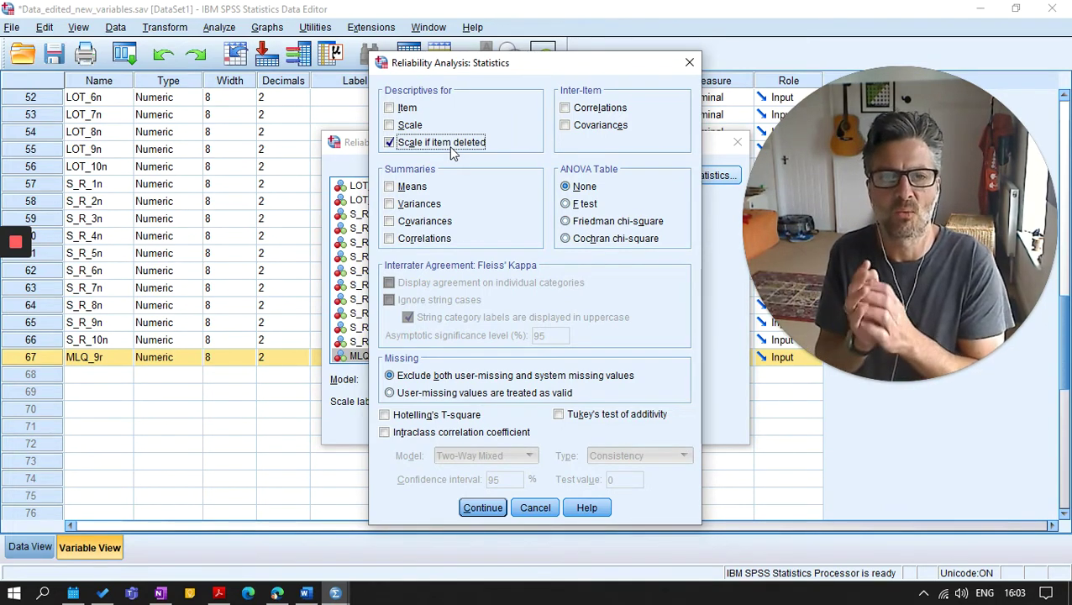
left_click(481, 508)
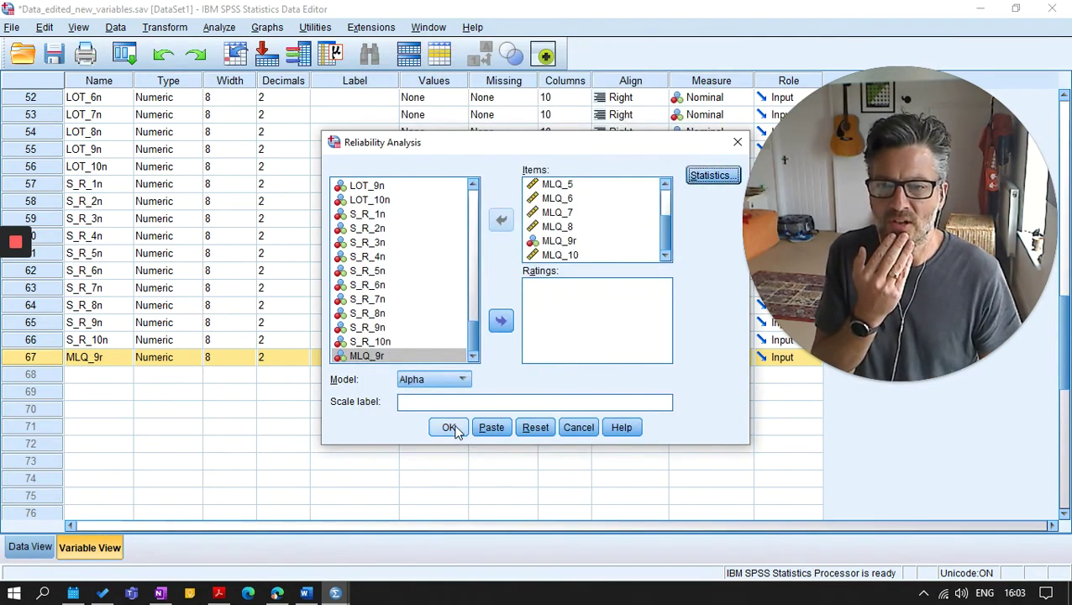
left_click(448, 380)
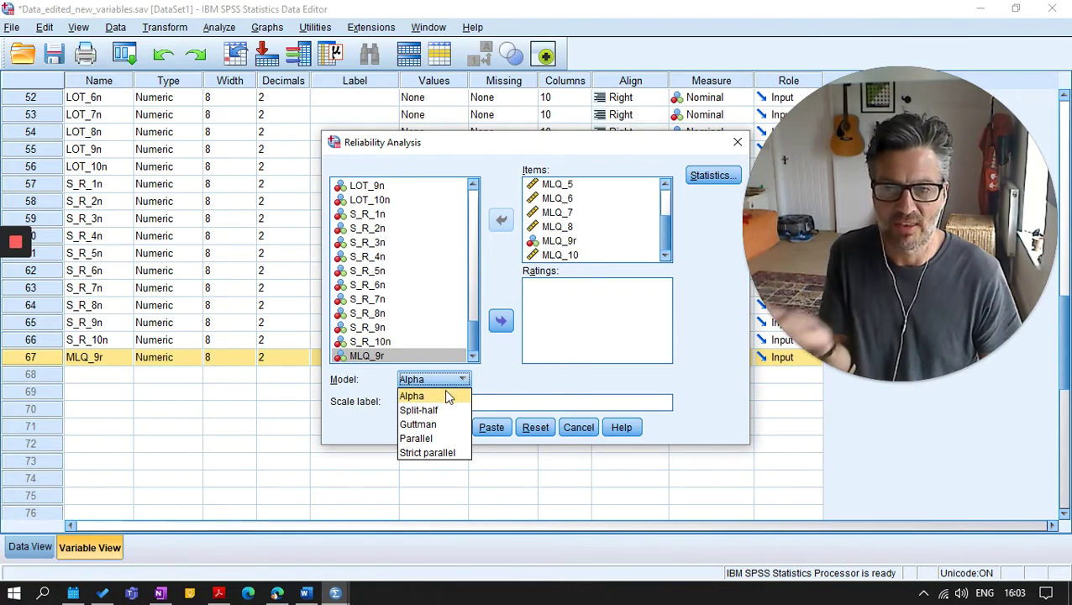
left_click(430, 395)
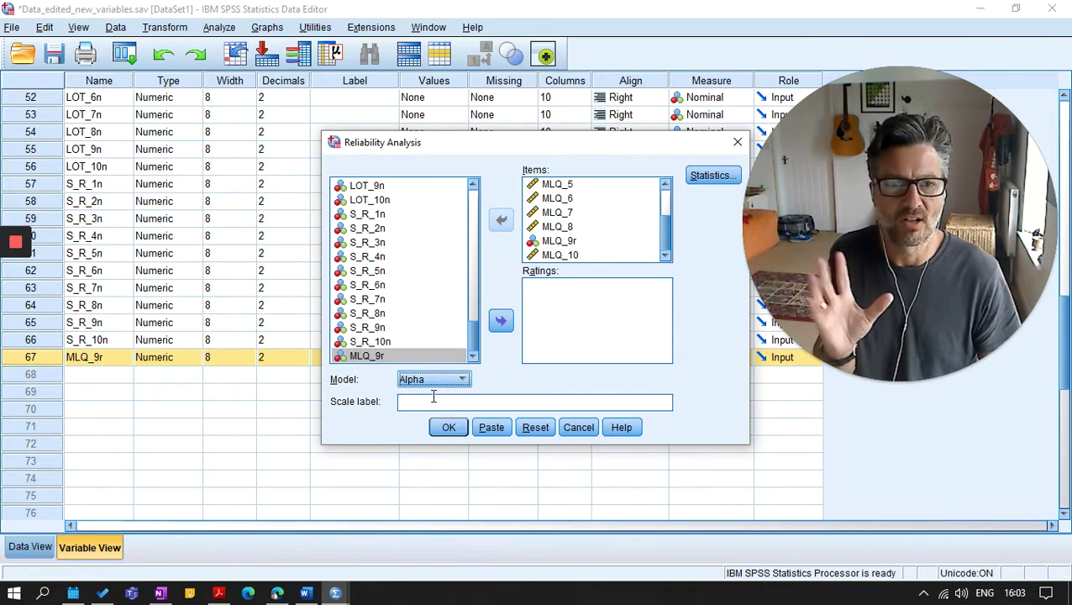
left_click(451, 429)
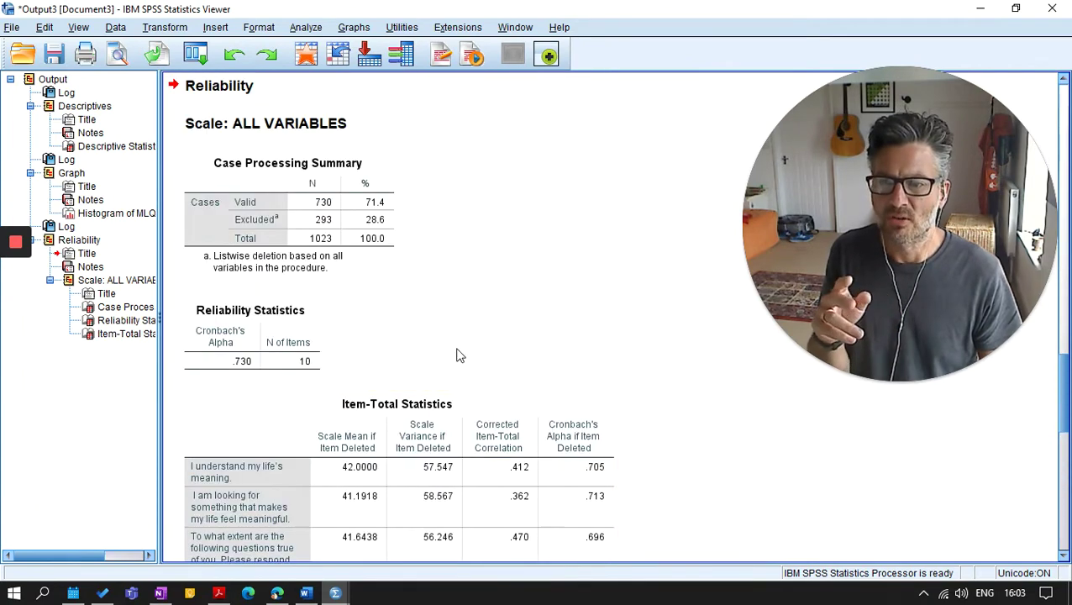
left_click(243, 351)
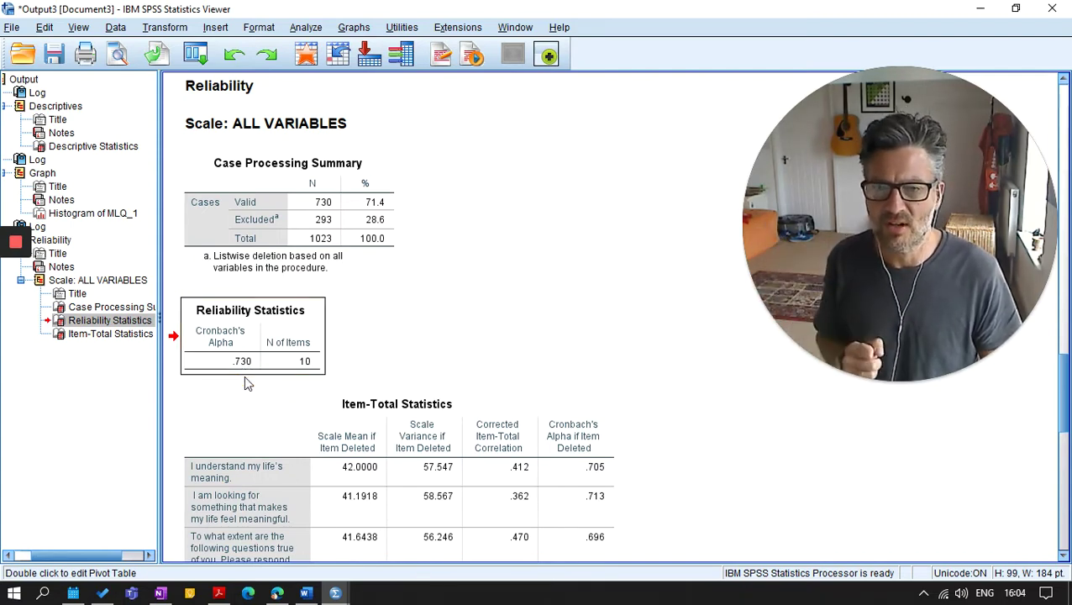
scroll(719, 454, "down", 3)
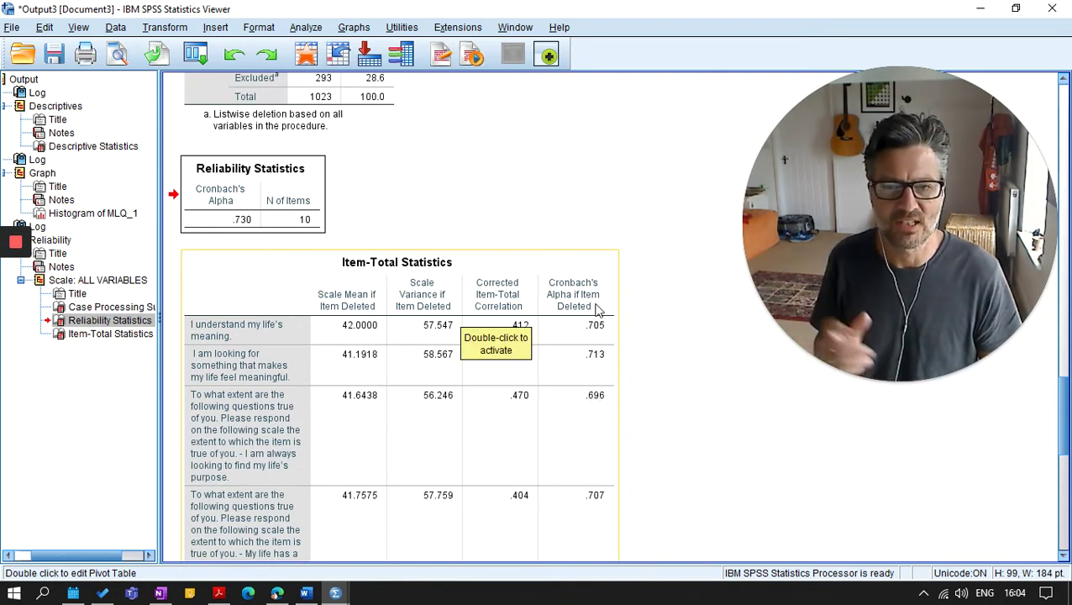
scroll(589, 344, "down", 3)
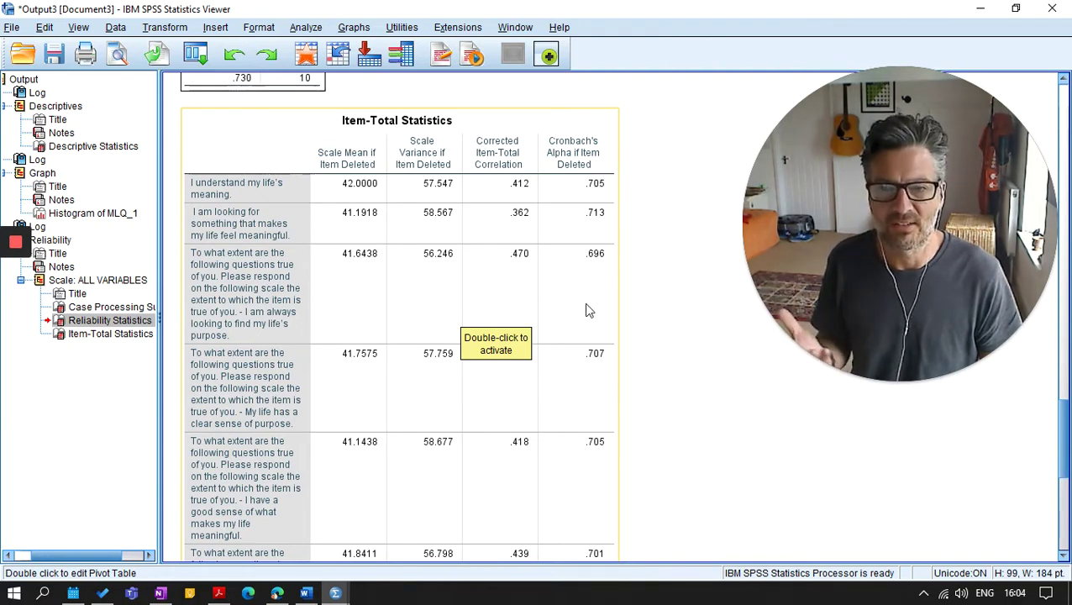
scroll(592, 315, "down", 8)
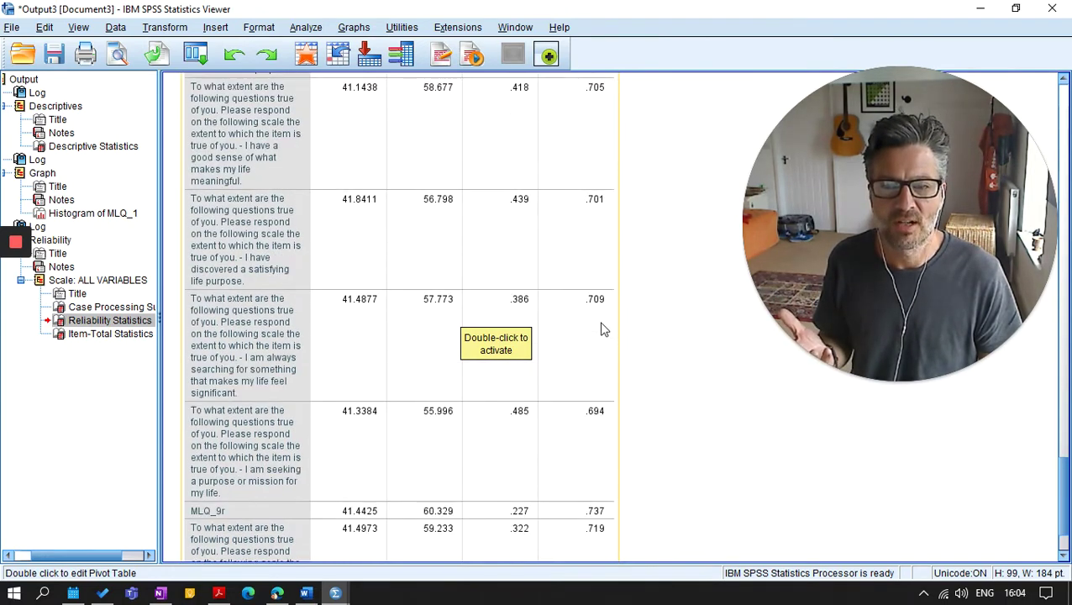
scroll(602, 330, "down", 2)
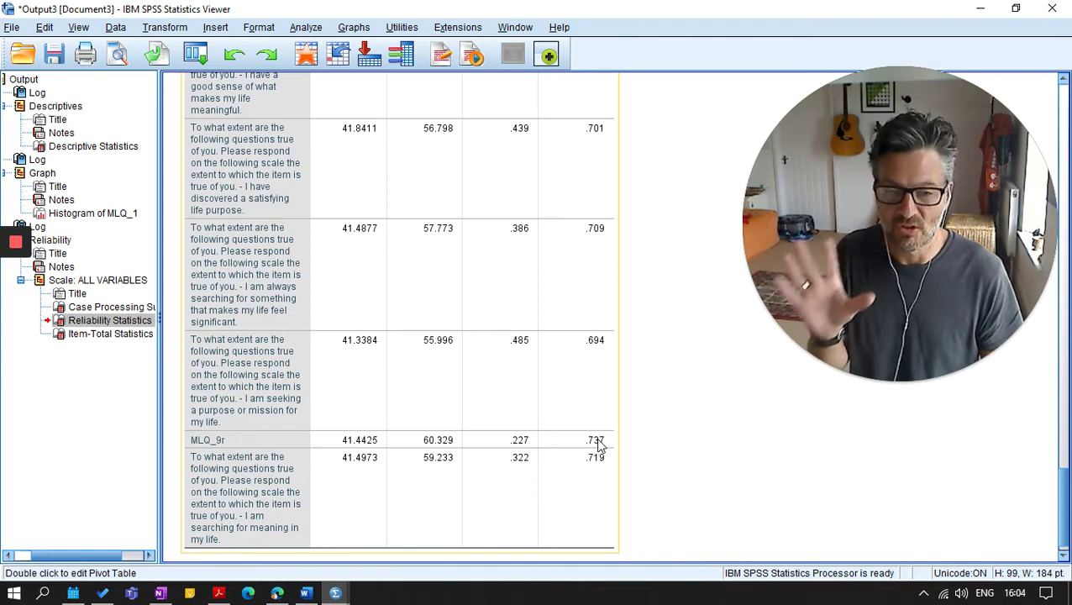
scroll(601, 447, "down", 1)
scroll(605, 449, "up", 5)
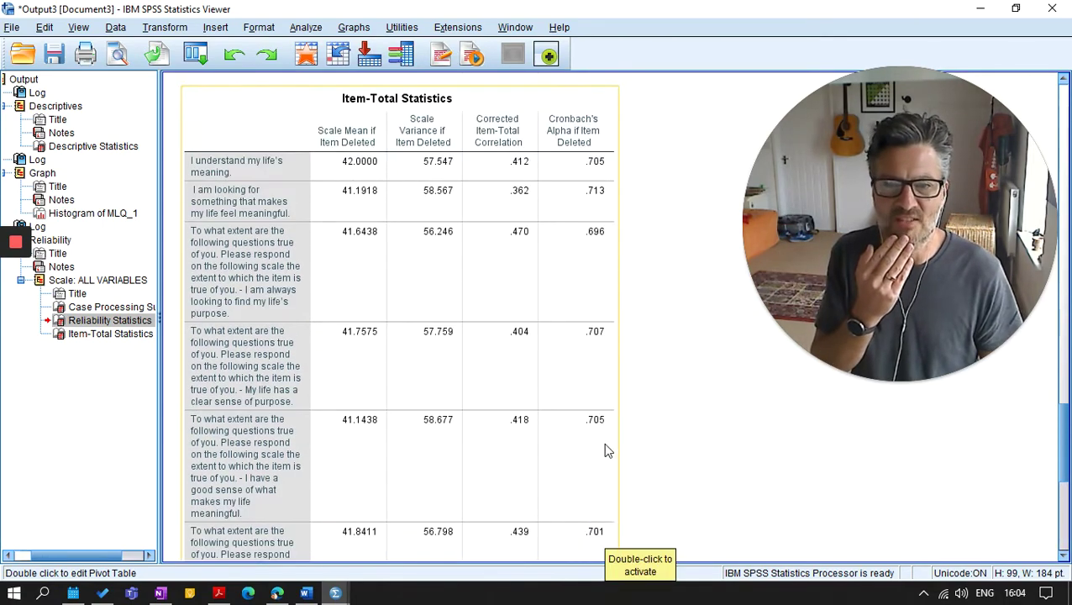
scroll(598, 359, "up", 3)
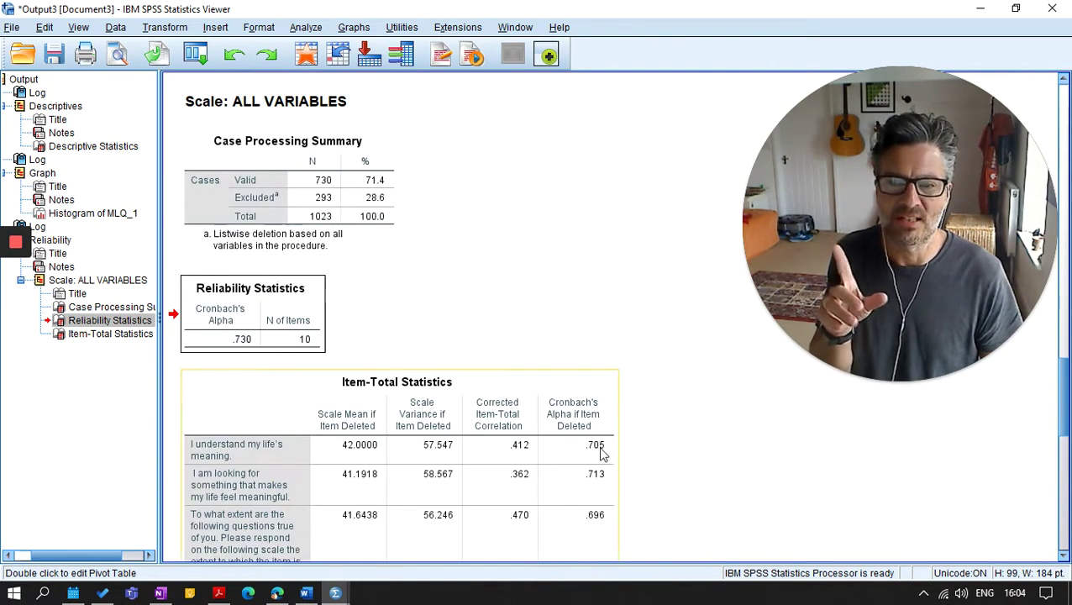
scroll(598, 412, "down", 2)
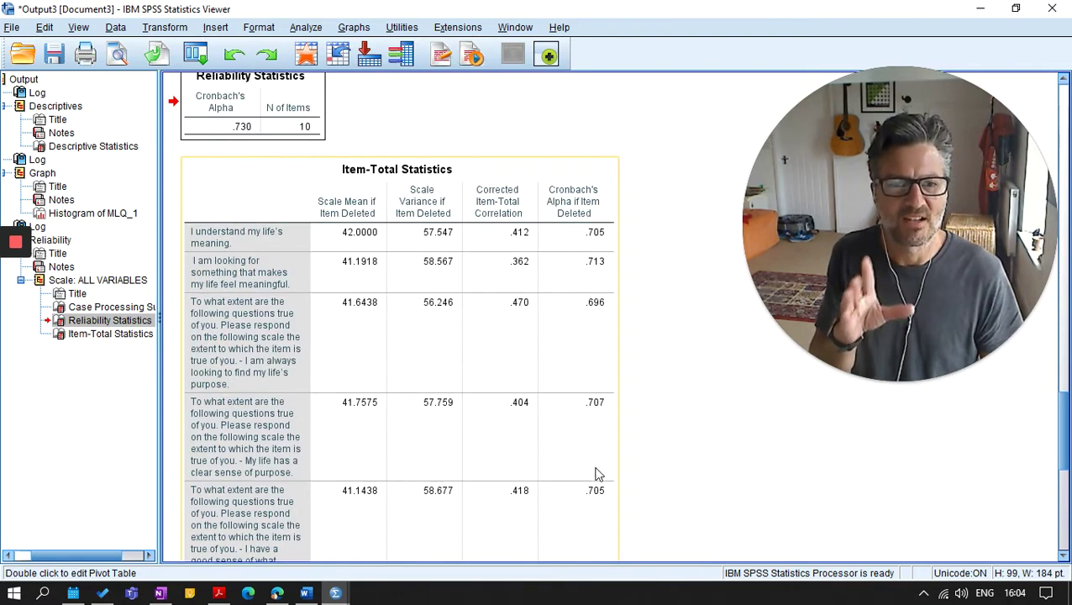
scroll(598, 475, "down", 1)
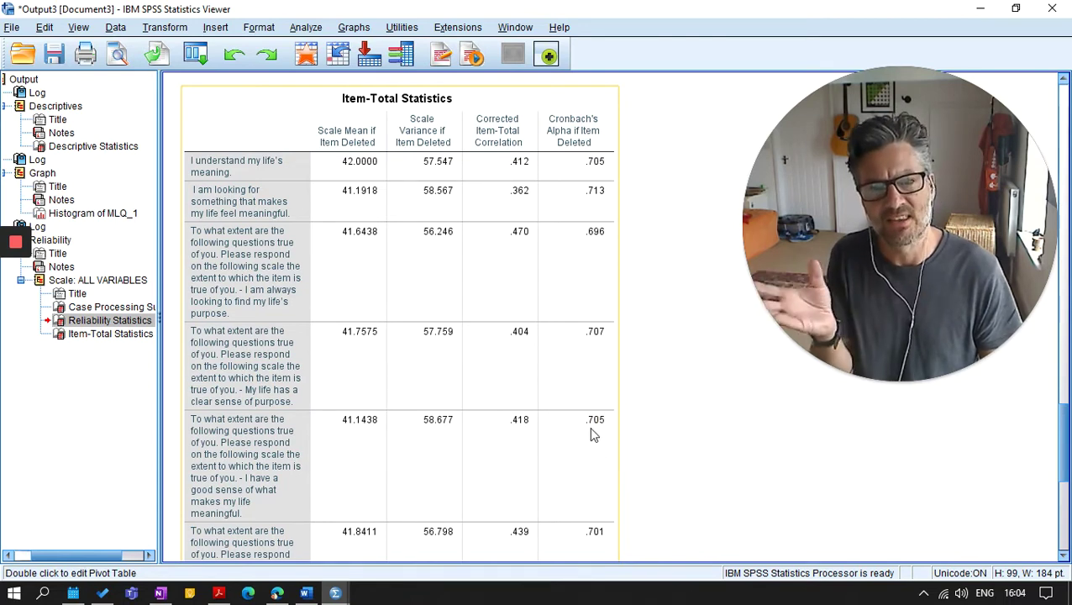
scroll(593, 434, "down", 2)
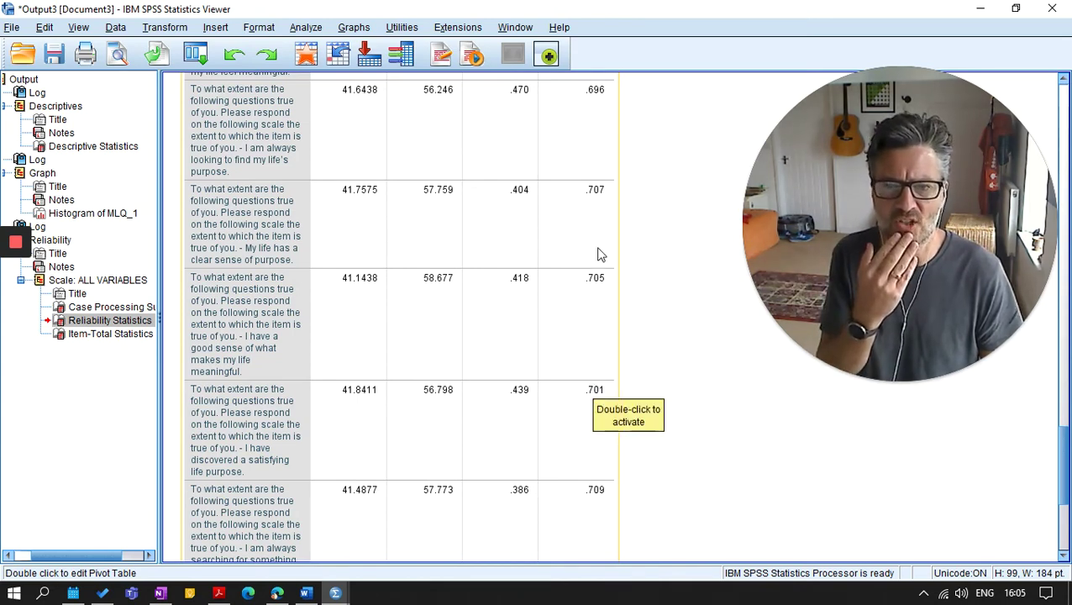
scroll(580, 407, "up", 5)
scroll(579, 407, "up", 3)
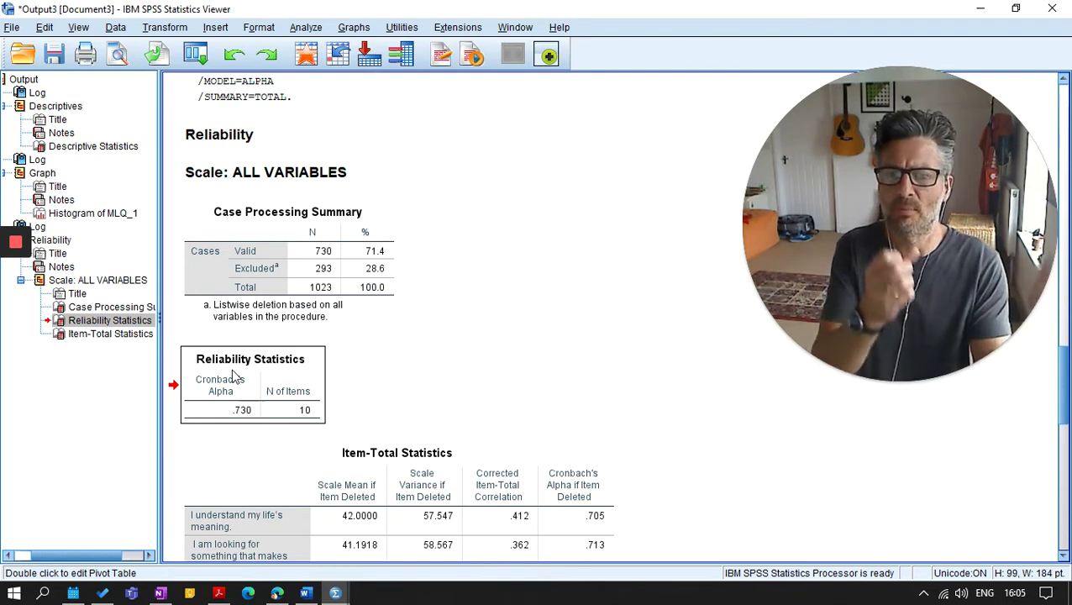
Check the PDF scoring key for the Presence subscale and reopen Reliability Analysis.
key("alt+Tab")
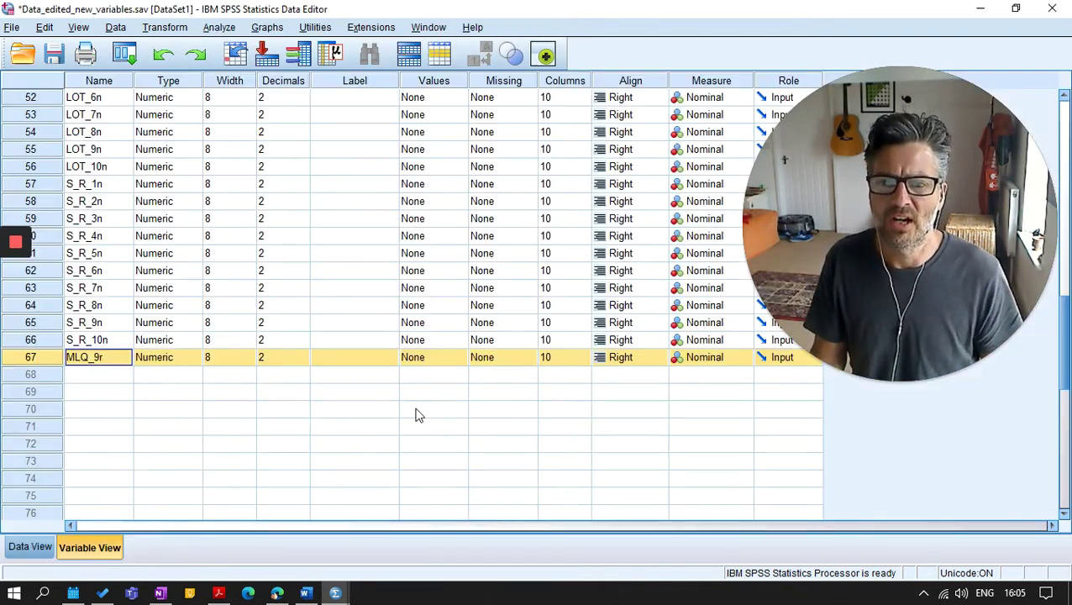
left_click(286, 595)
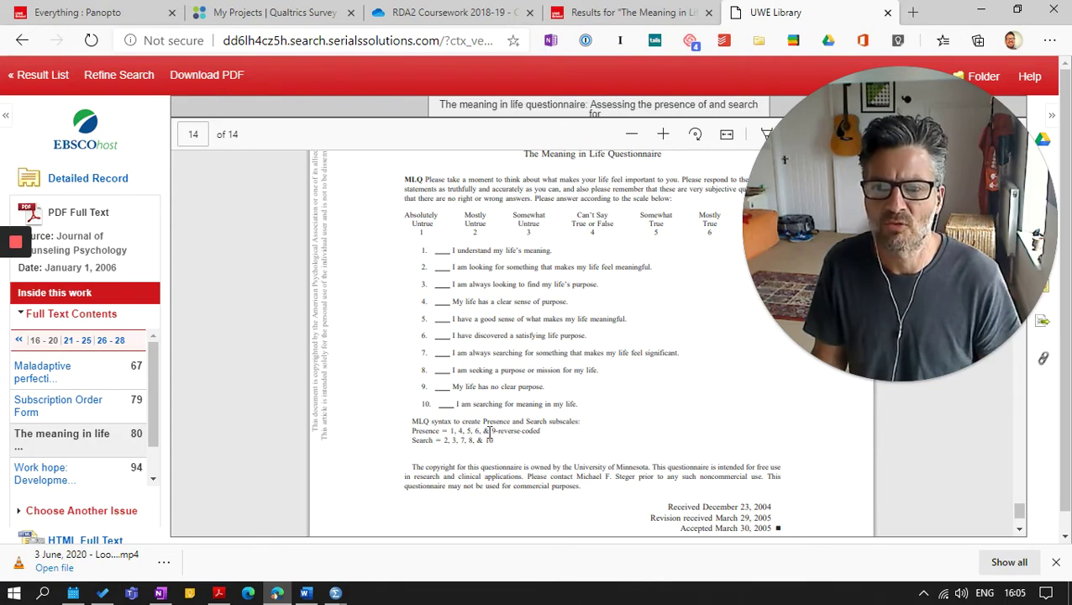
key("alt+Tab")
left_click(218, 26)
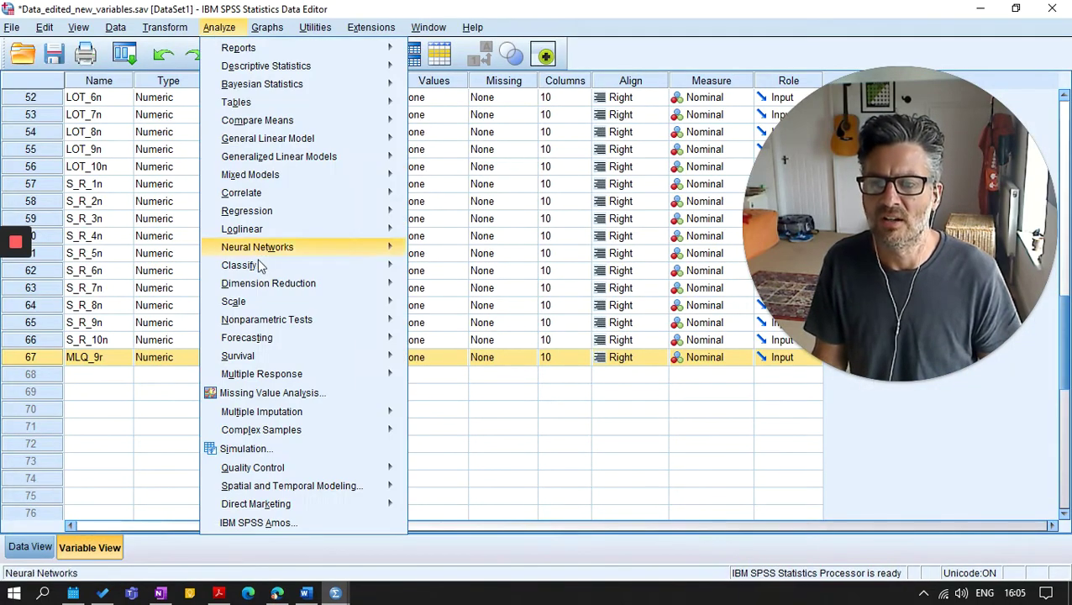
mouse_move(366, 308)
left_click(449, 305)
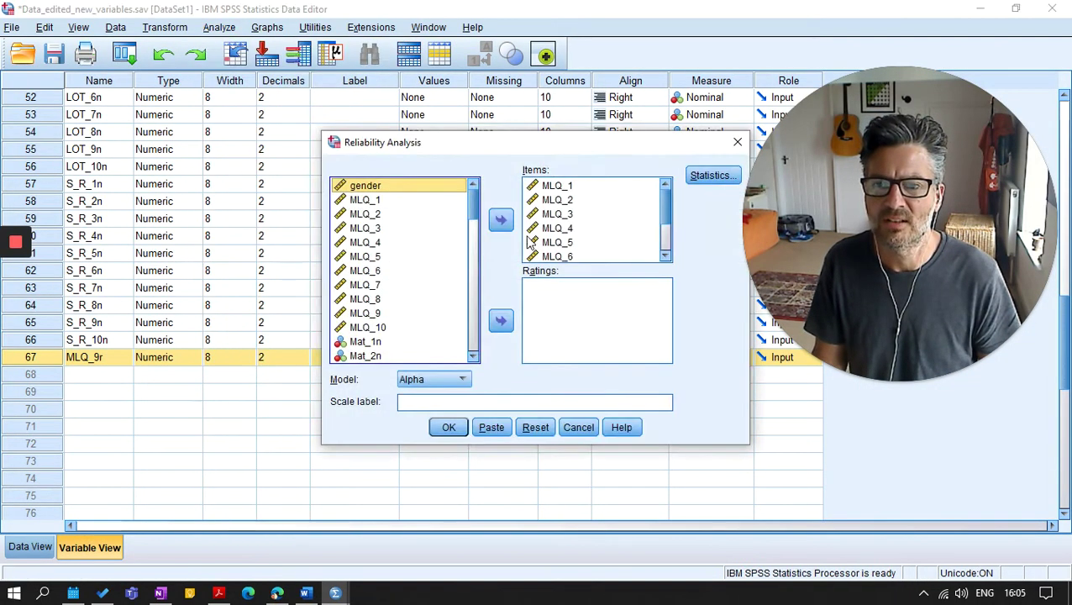
Remove MLQ_2, MLQ_3, MLQ_7, MLQ_8 and MLQ_10 from the items and run, giving alpha .871.
left_click(569, 201)
left_click(507, 221)
left_click(551, 202)
left_click(502, 220)
left_click(547, 216)
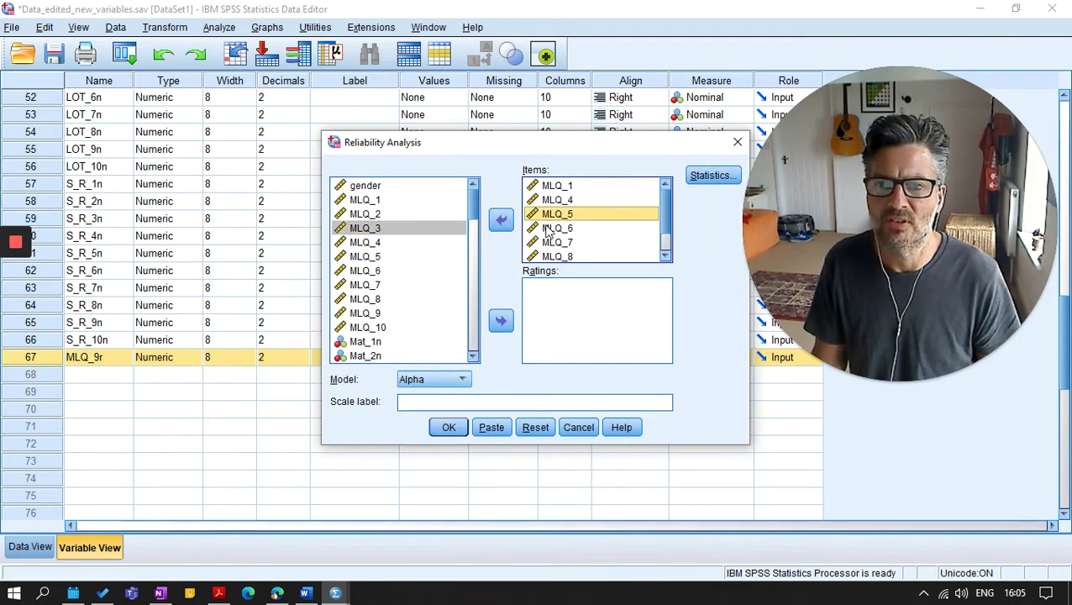
left_click(556, 243)
left_click(501, 221)
left_click(556, 242)
left_click(499, 222)
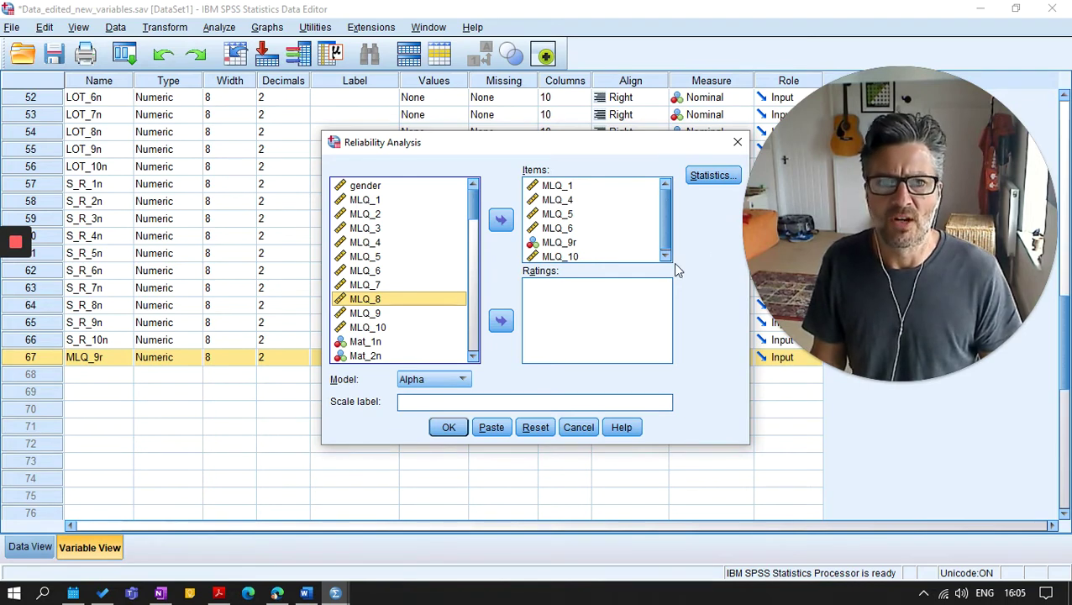
left_click(567, 257)
left_click(501, 220)
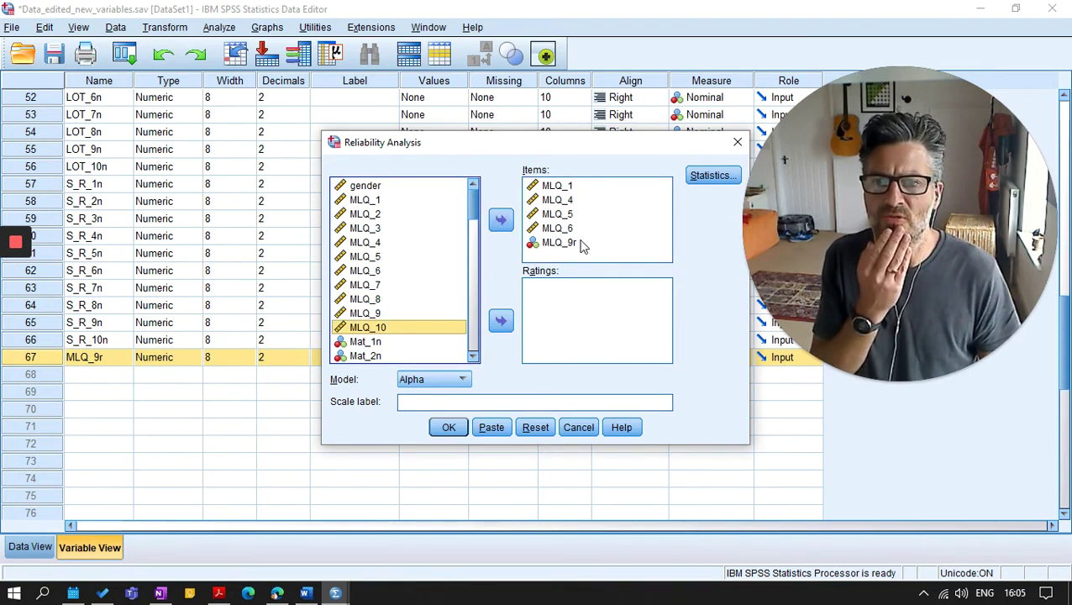
left_click(452, 427)
left_click(286, 353)
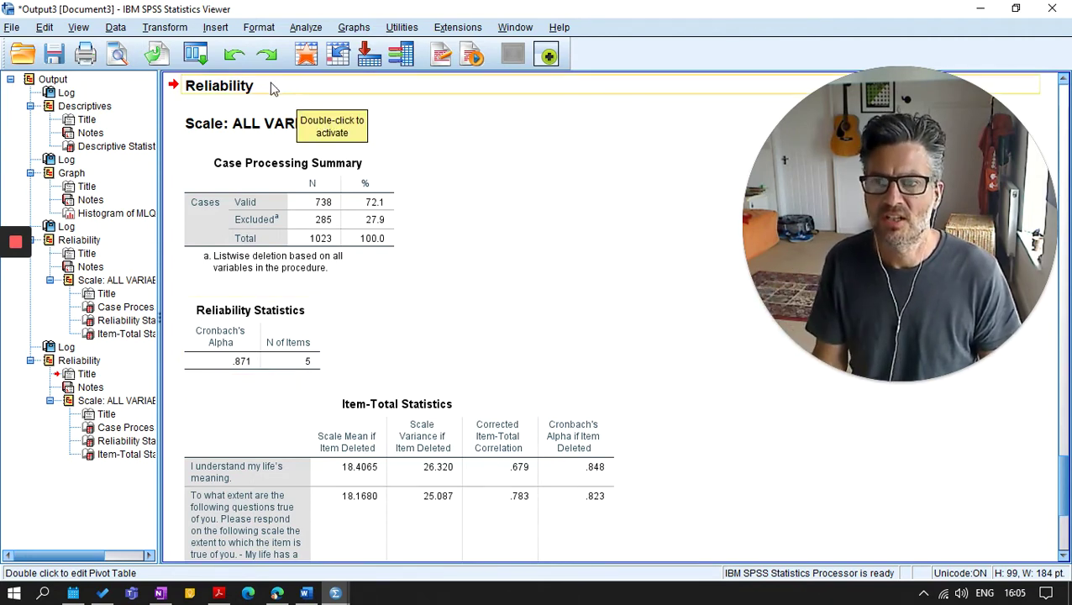
After checking the scoring key, reopen Reliability Analysis and add MLQ_2, MLQ_3, MLQ_8 and MLQ_10 as items.
key("alt+Tab")
key("alt+Tab")
key("alt+Tab")
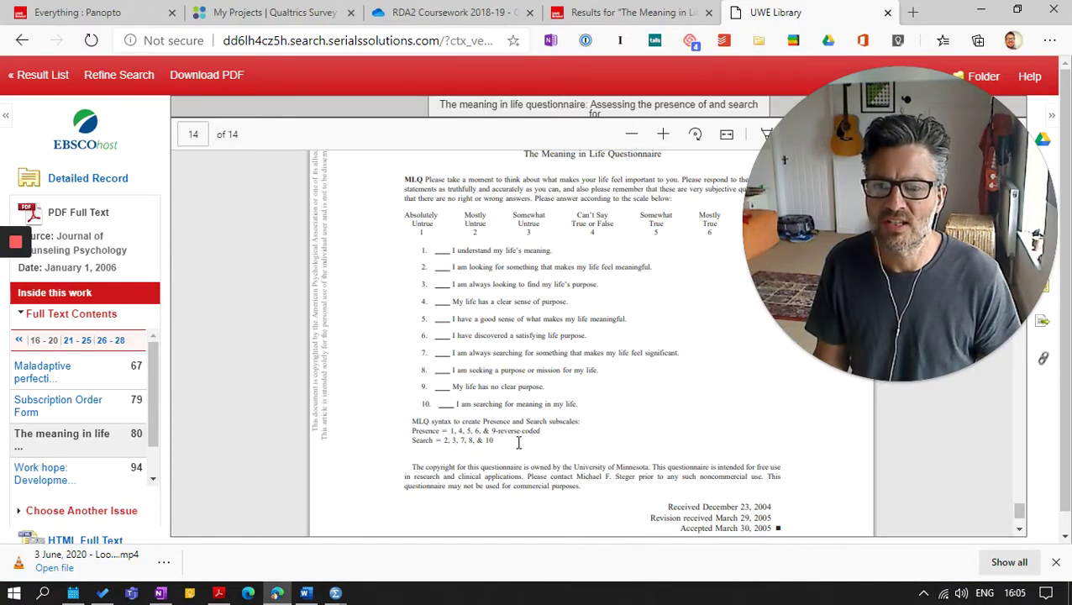
key("alt+Tab")
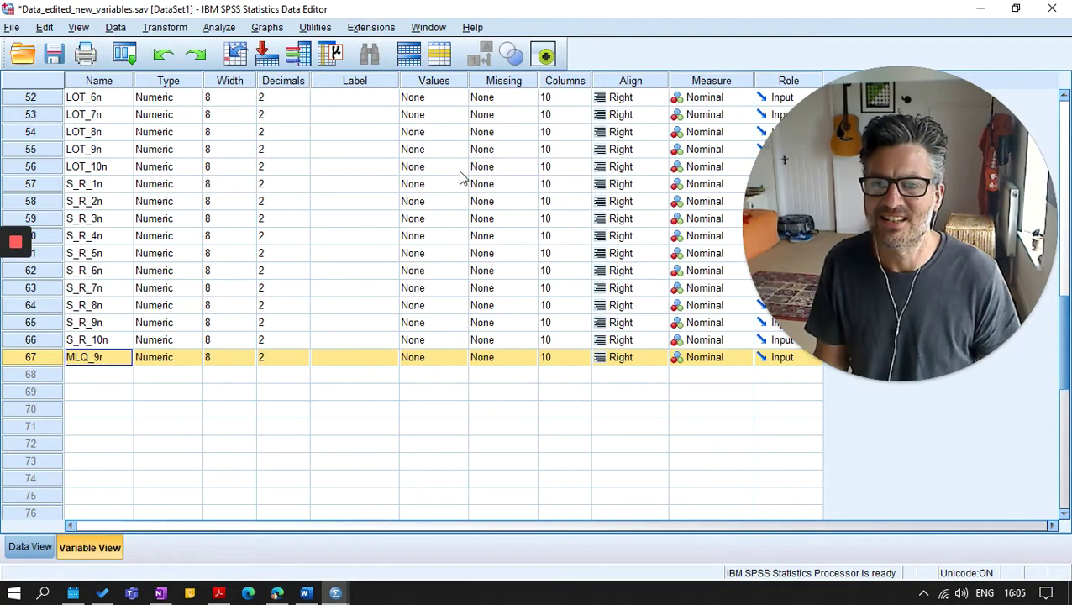
left_click(228, 29)
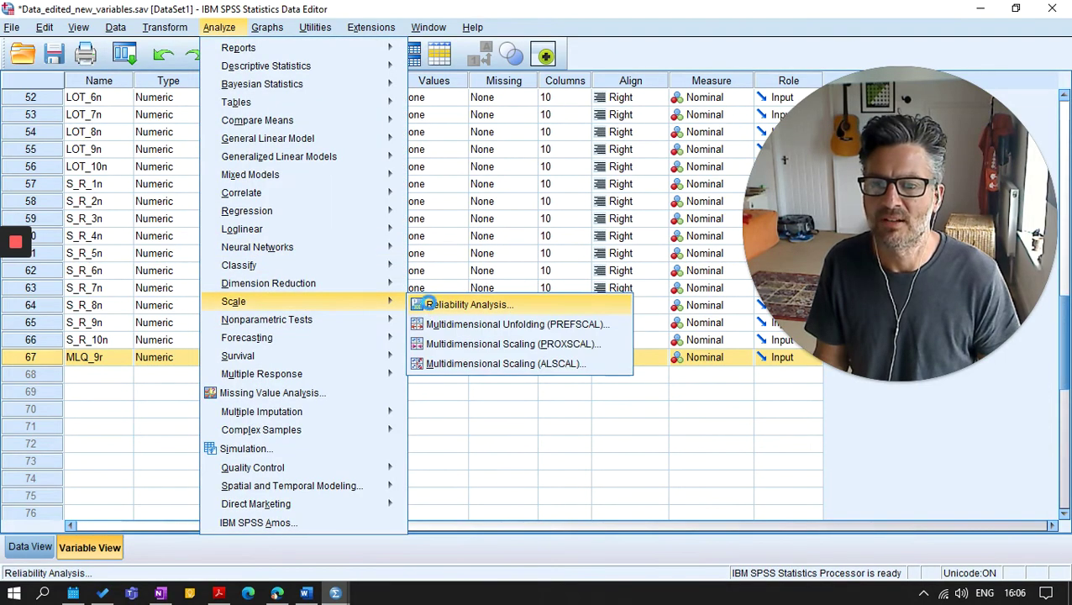
left_click(433, 304)
left_click(558, 186)
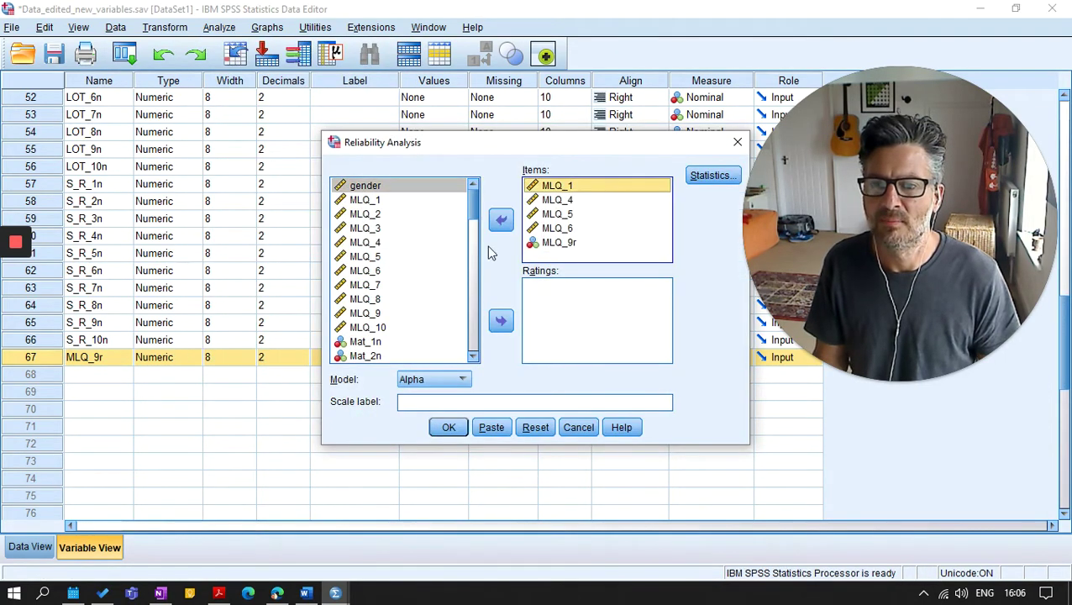
left_click(378, 214)
left_click(501, 220)
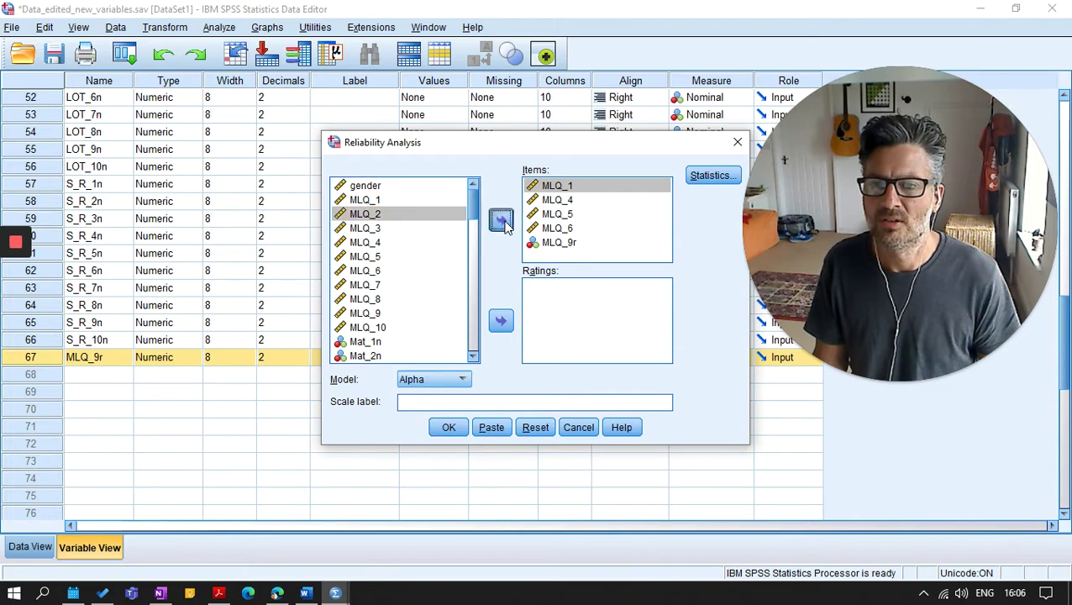
left_click(385, 229)
left_click(502, 220)
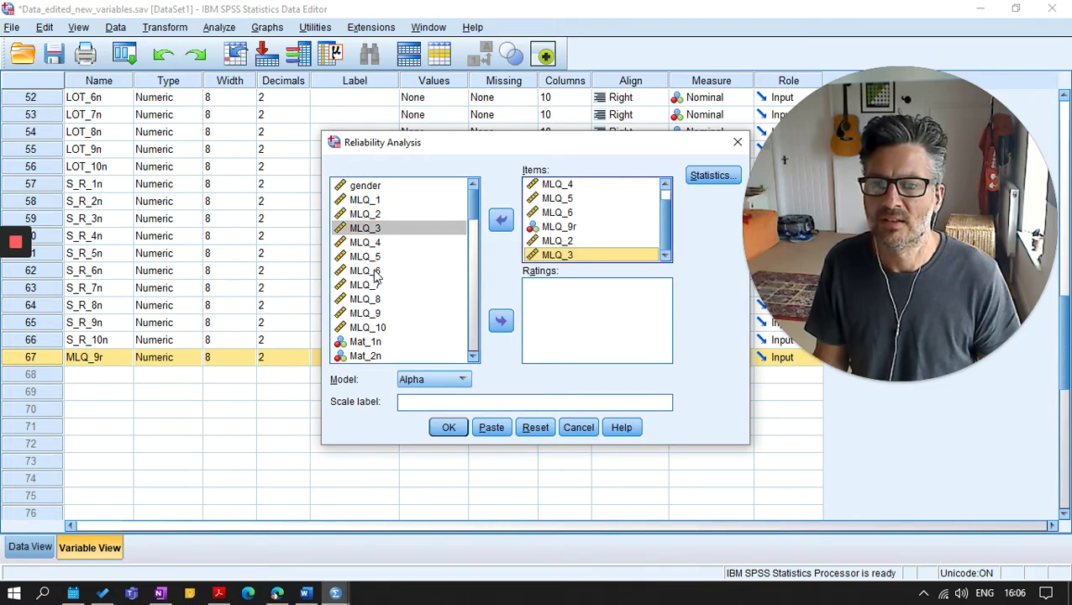
left_click(452, 270)
left_click(382, 301)
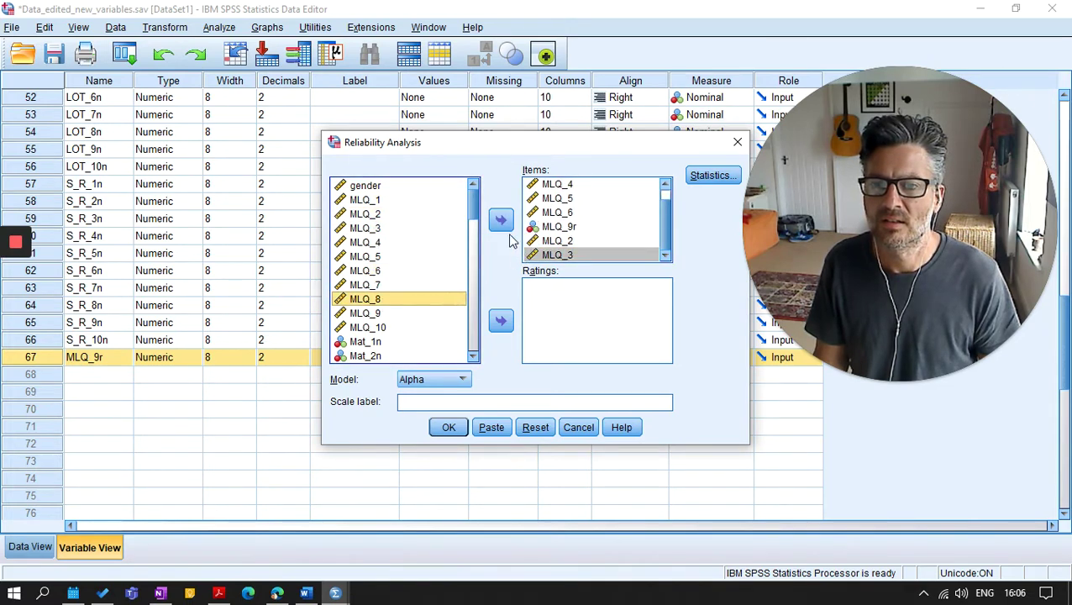
left_click(501, 221)
left_click(377, 326)
left_click(501, 220)
Add MLQ_7, remove the Presence items MLQ_1 through MLQ_9r, and run the analysis.
key("alt+Tab")
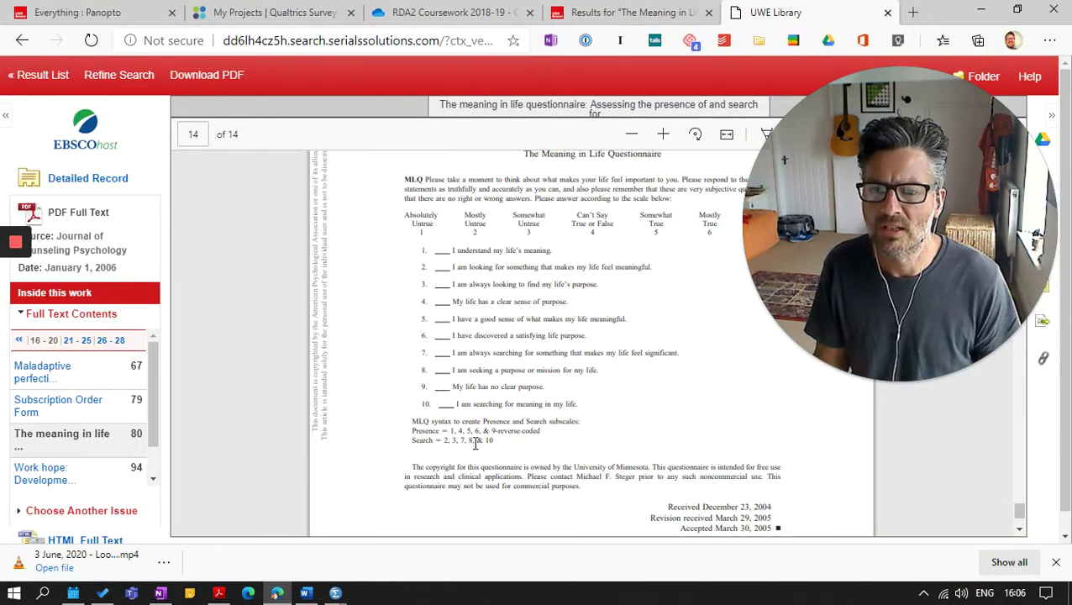
key("alt+Tab")
left_click(378, 285)
left_click(501, 221)
scroll(605, 227, "up", 2)
left_click(572, 186)
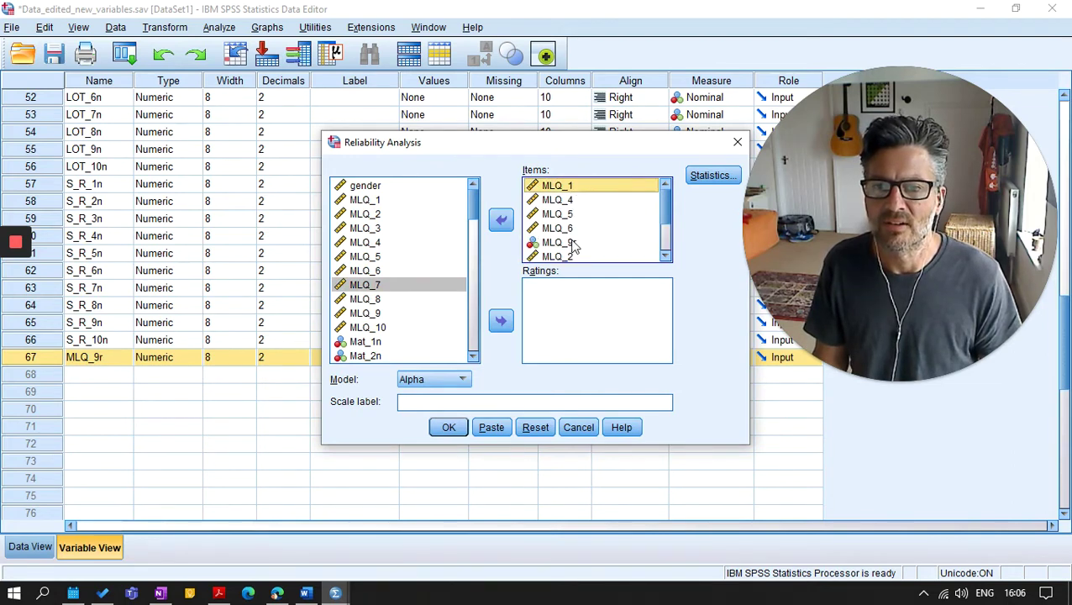
left_click(574, 243, "shift")
left_click(501, 220)
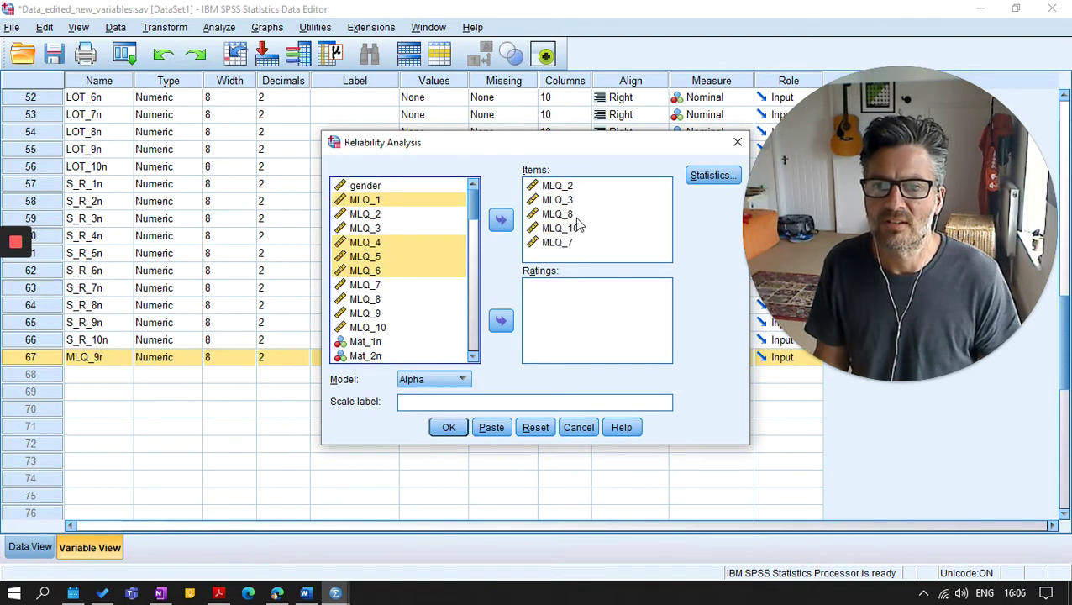
left_click(462, 430)
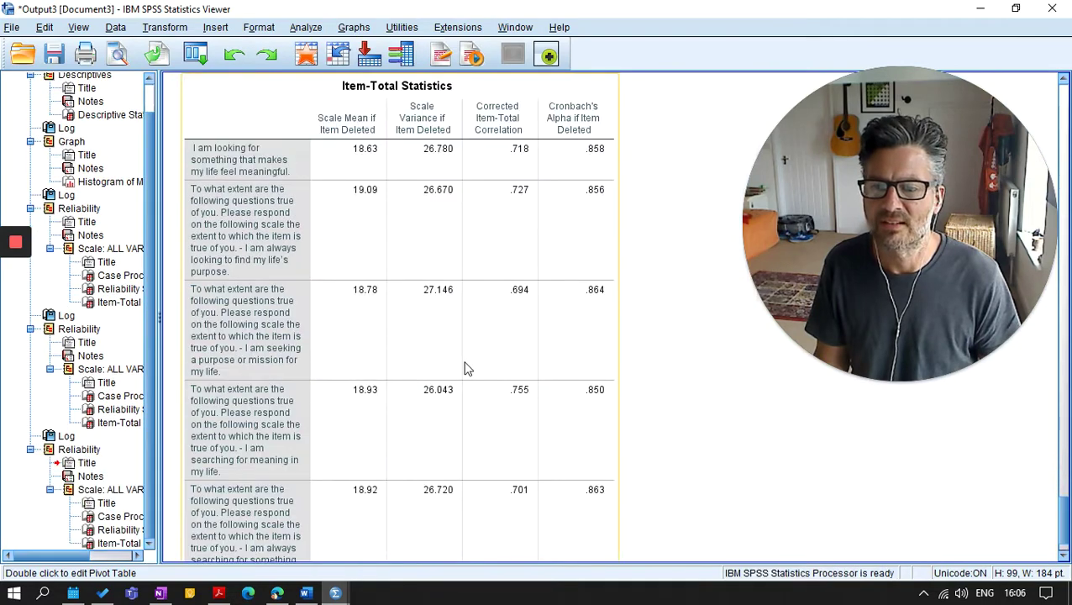
Review the Search scale output: Cronbach's Alpha .883 for 5 items, 737 valid cases.
scroll(467, 353, "up", 5)
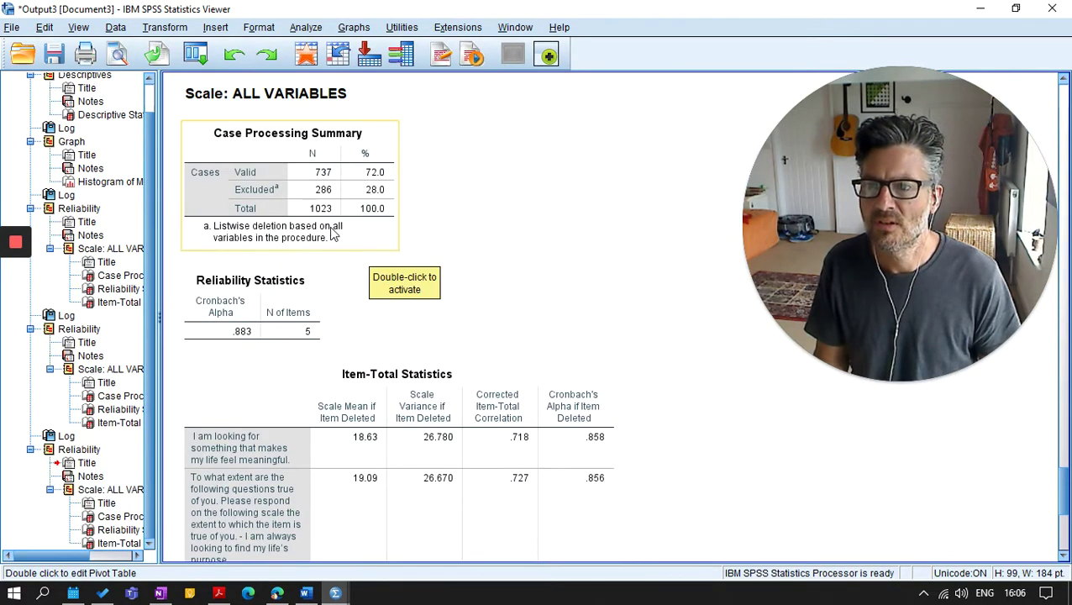
scroll(334, 234, "up", 3)
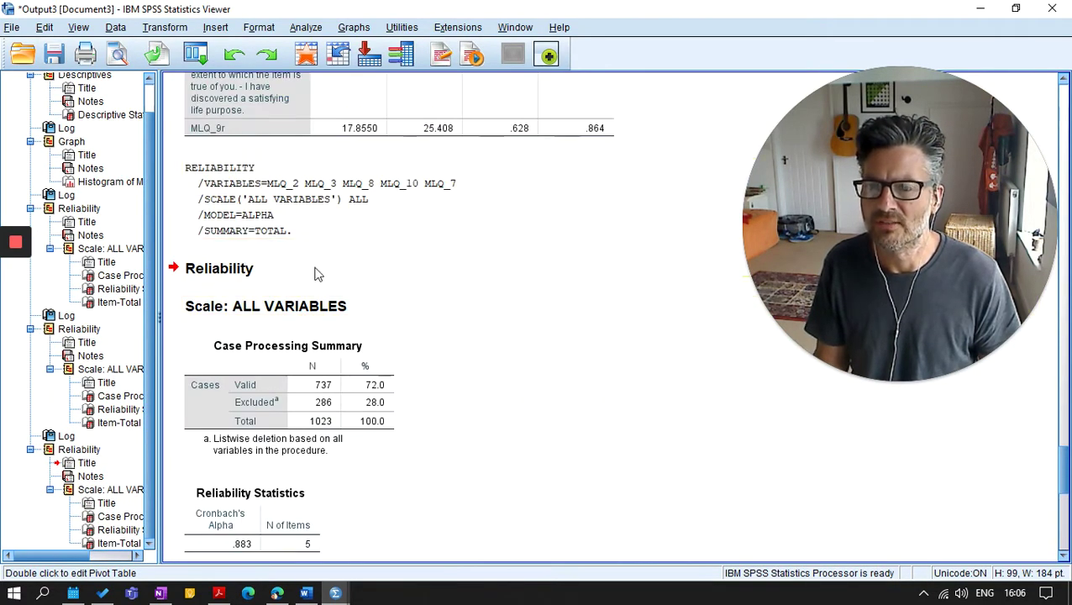
scroll(318, 293, "down", 3)
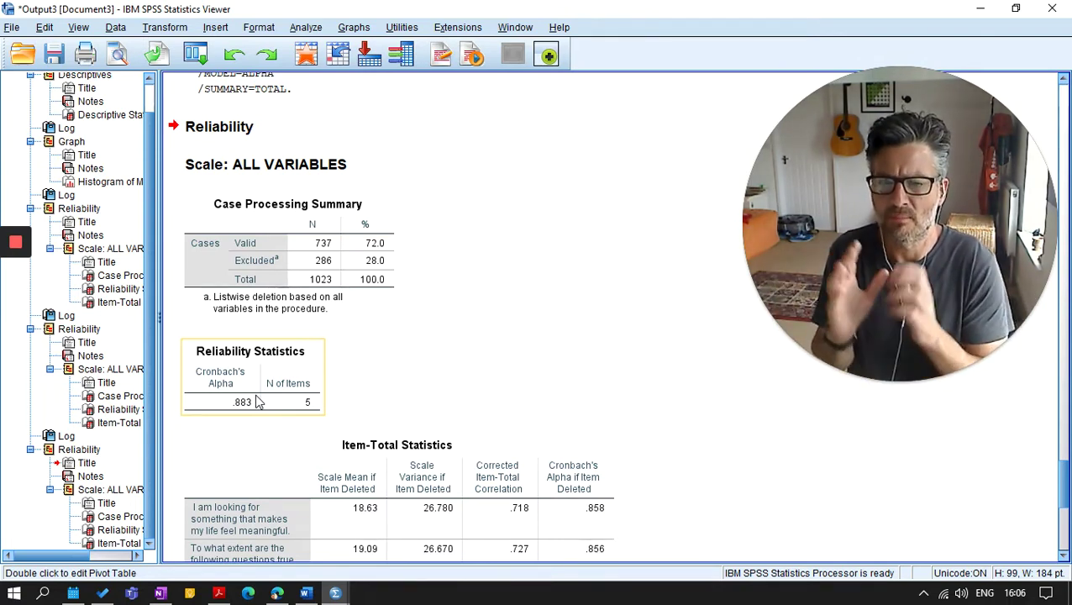
left_click(355, 218)
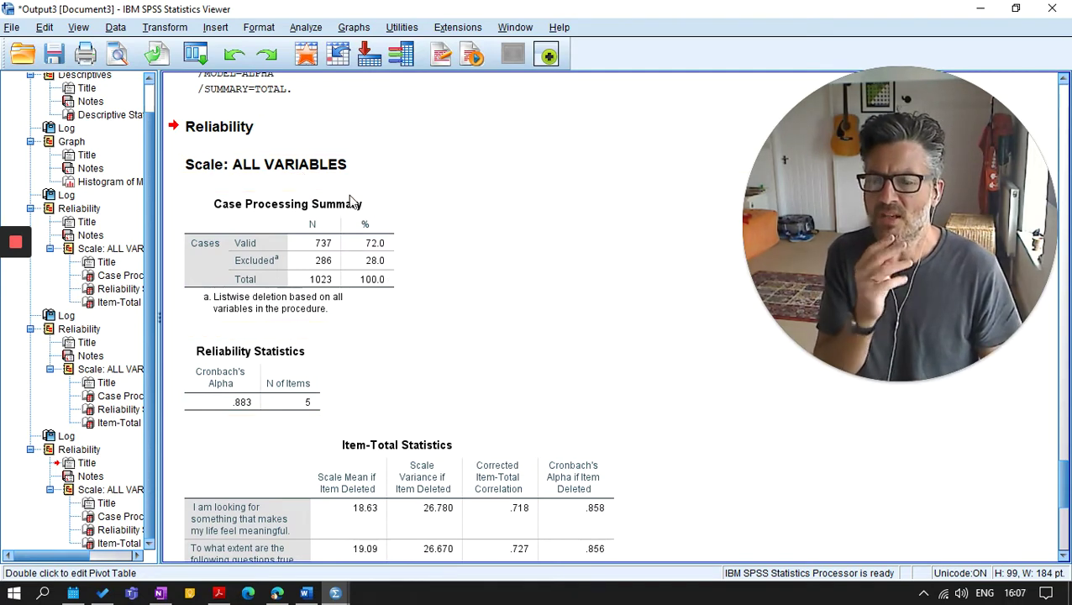
left_click(277, 145)
left_click(172, 27)
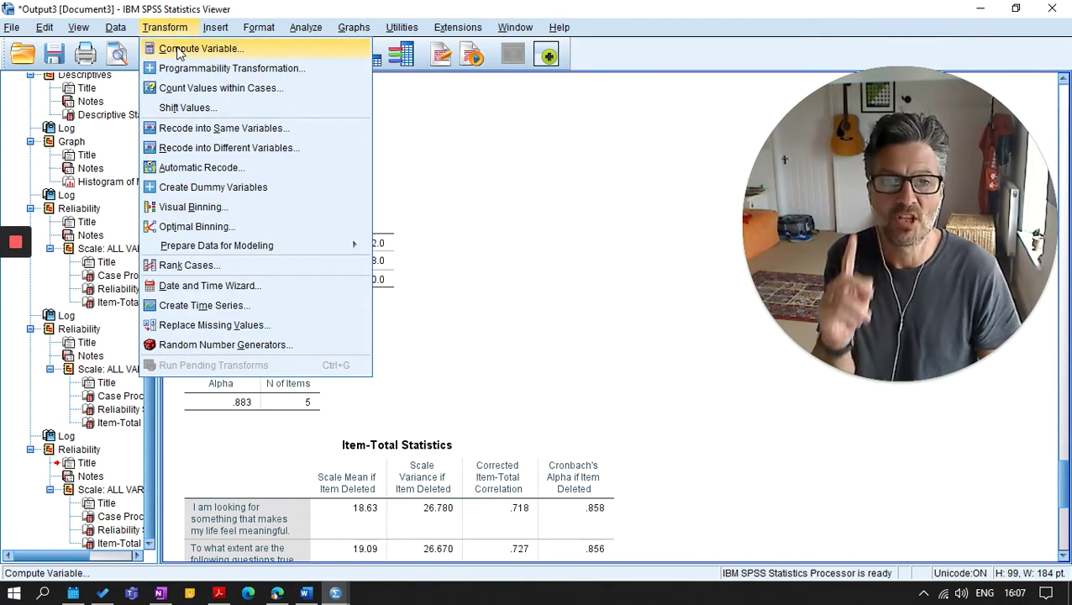
Open Compute Variable and name the target variable Meaning.
left_click(178, 49)
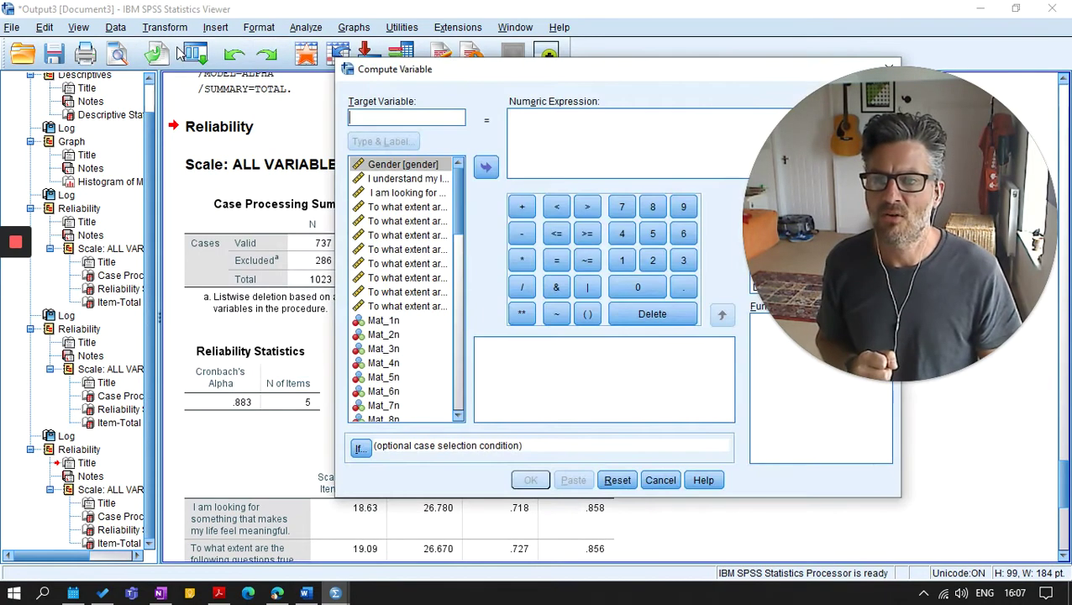
left_click_drag(623, 69, 453, 80)
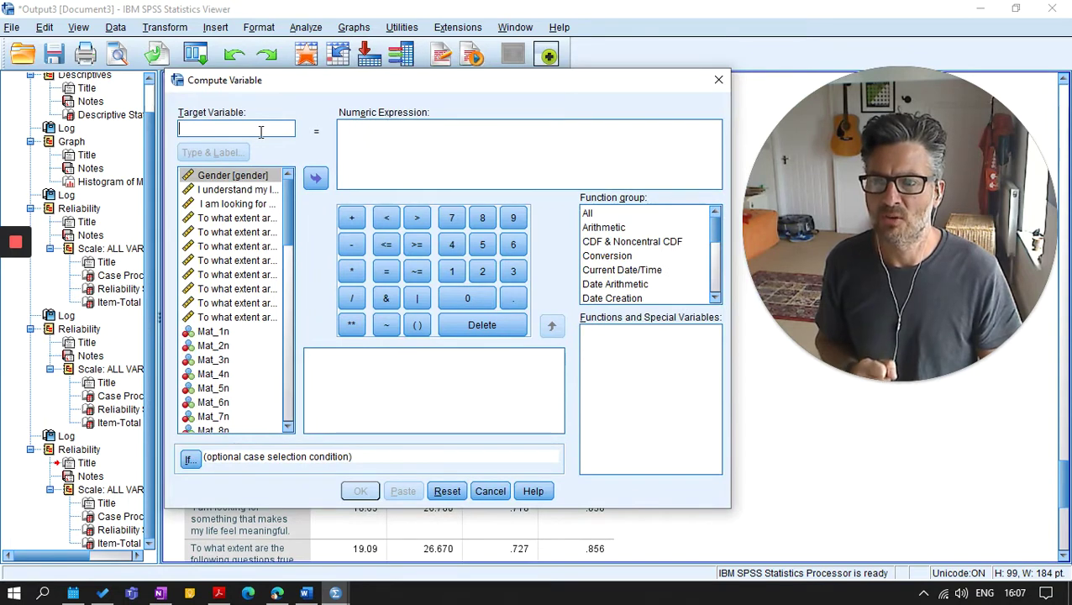
left_click(261, 132)
type("Meaning")
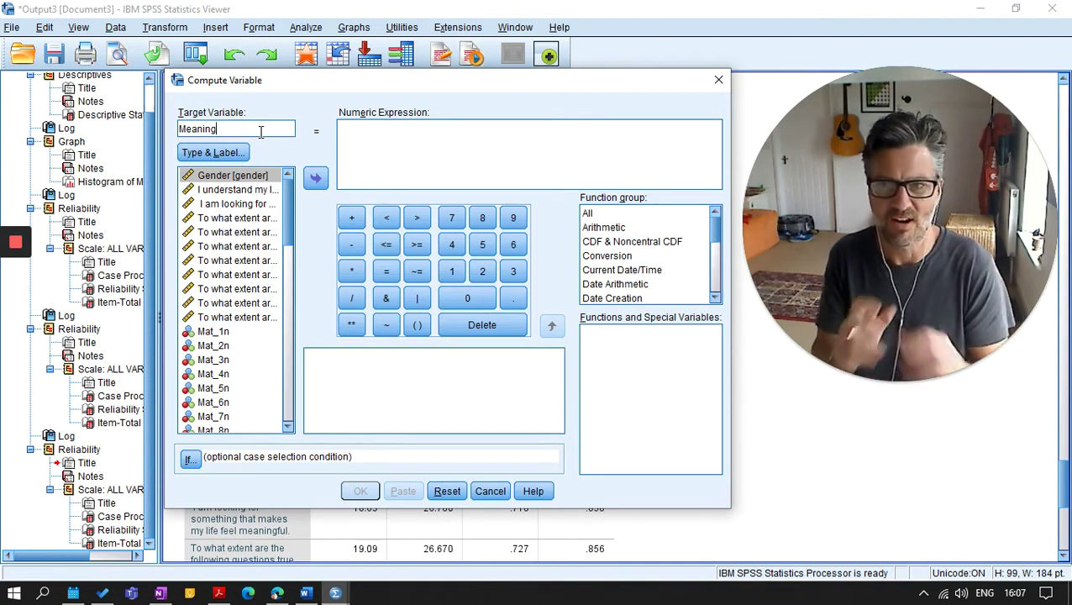
left_click(382, 133)
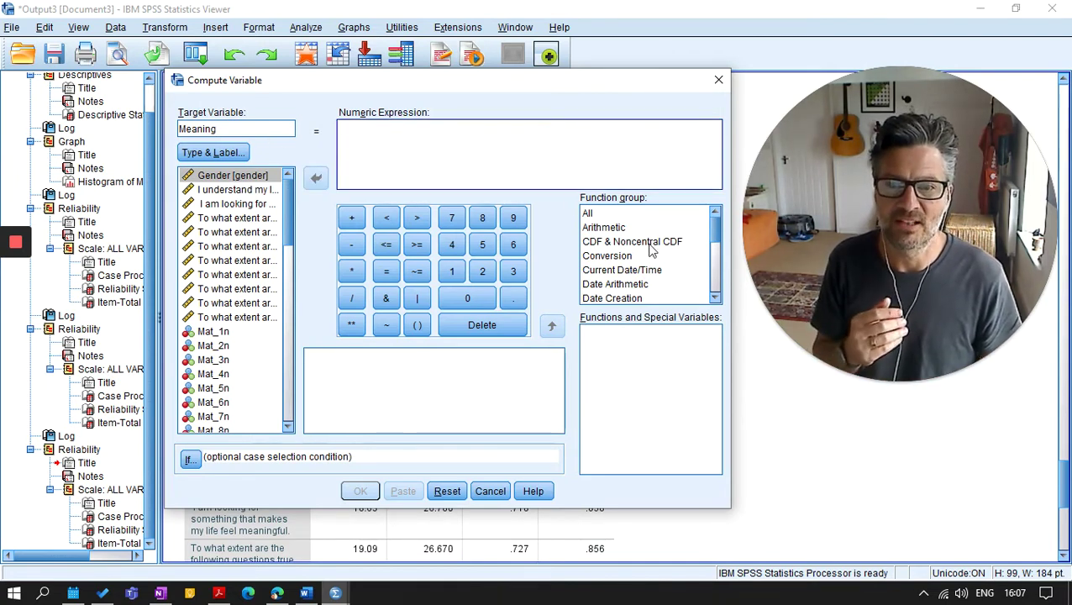
left_click(589, 212)
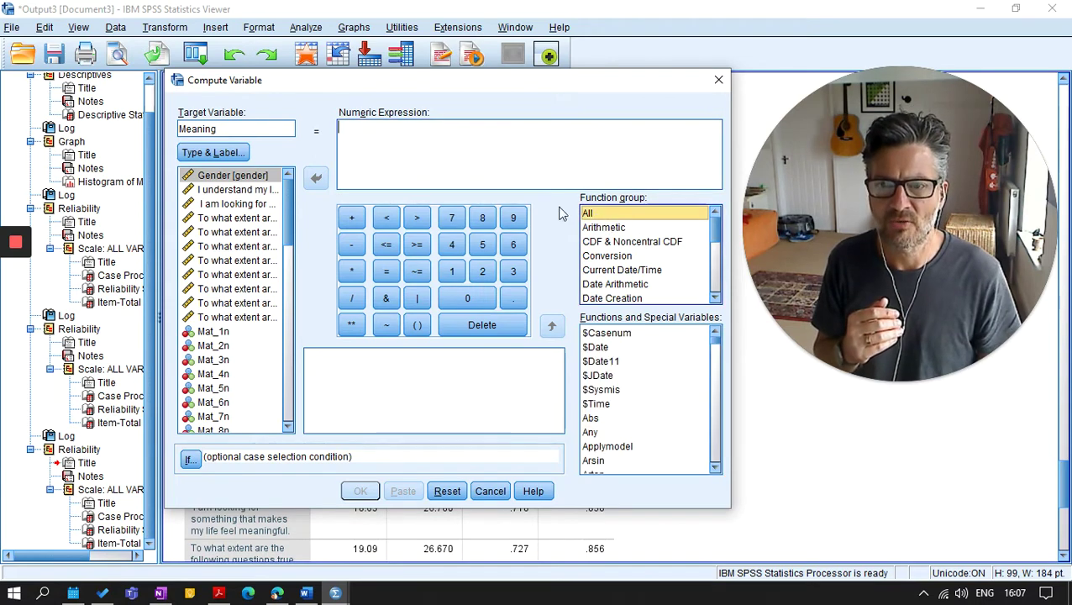
left_click(216, 131)
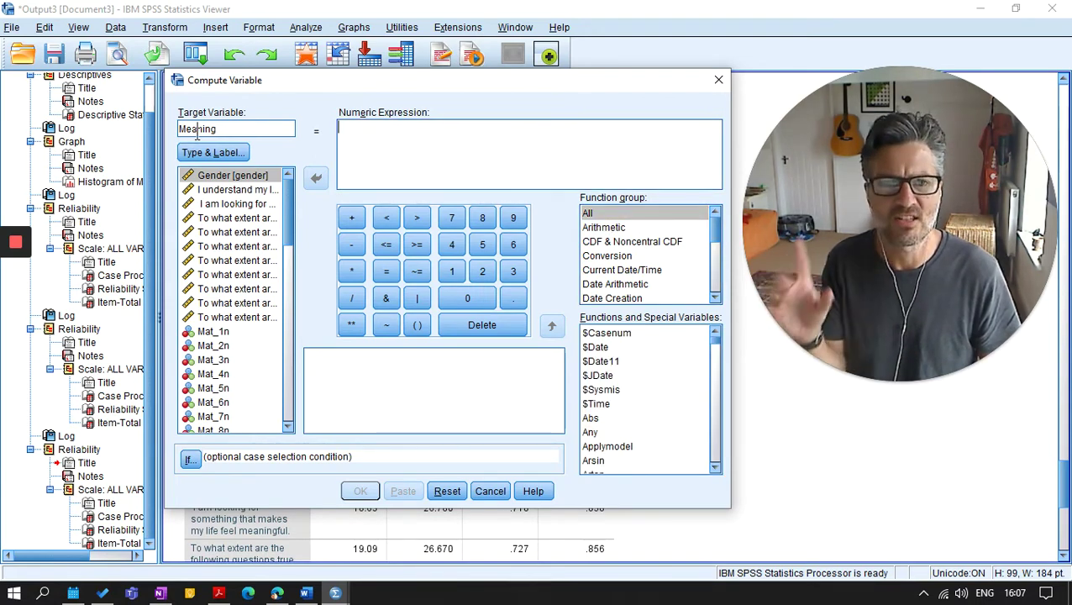
Insert an empty MEAN(?,?) function from the All function group into the expression.
left_click(595, 214)
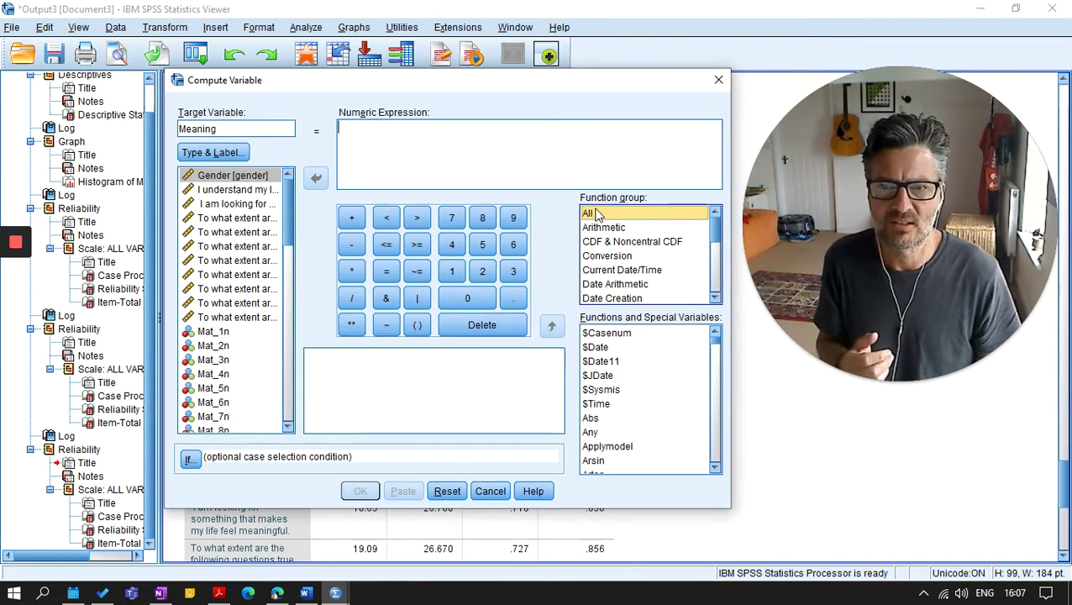
left_click(607, 447)
scroll(613, 434, "down", 8)
scroll(614, 433, "down", 15)
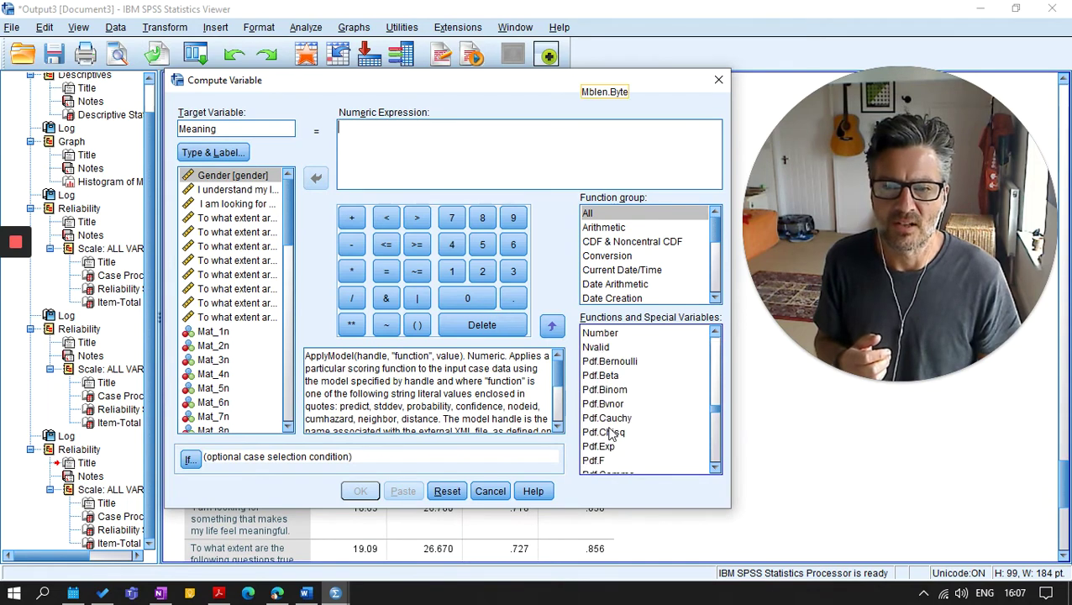
scroll(612, 433, "up", 4)
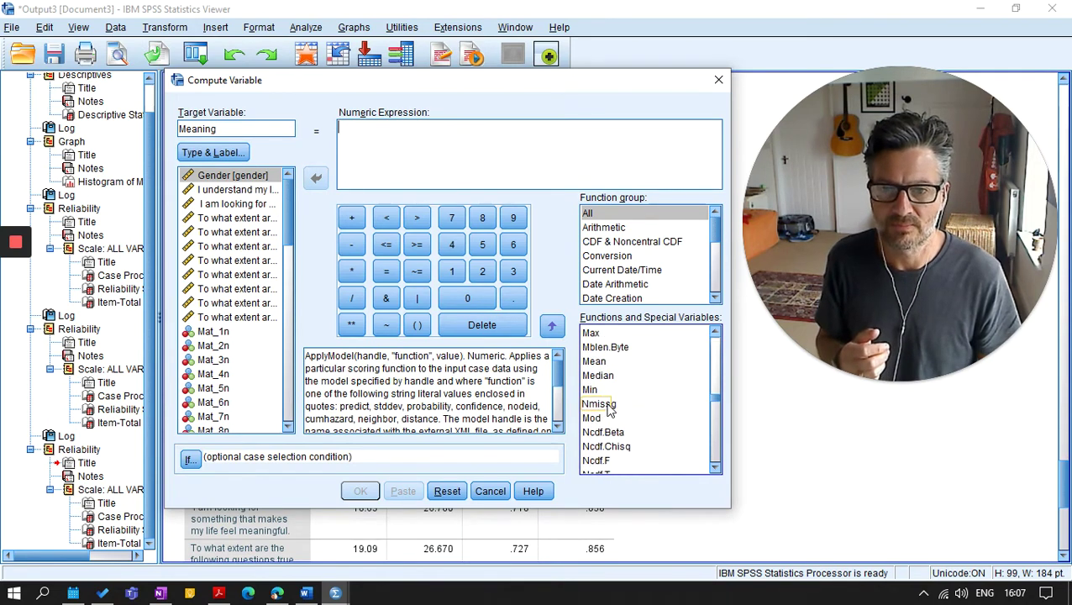
left_click(600, 362)
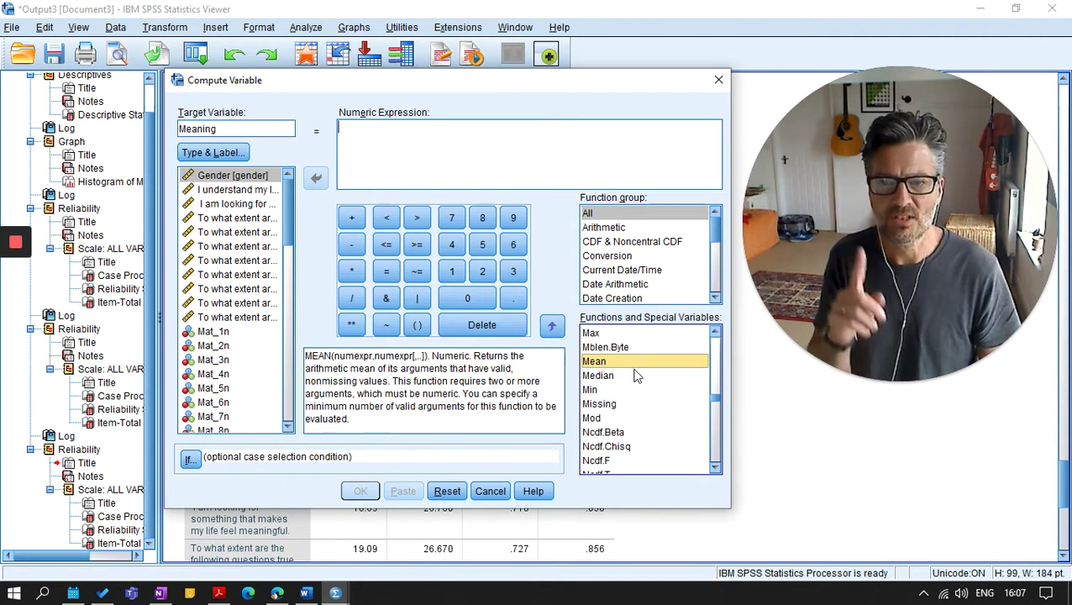
left_click(553, 327)
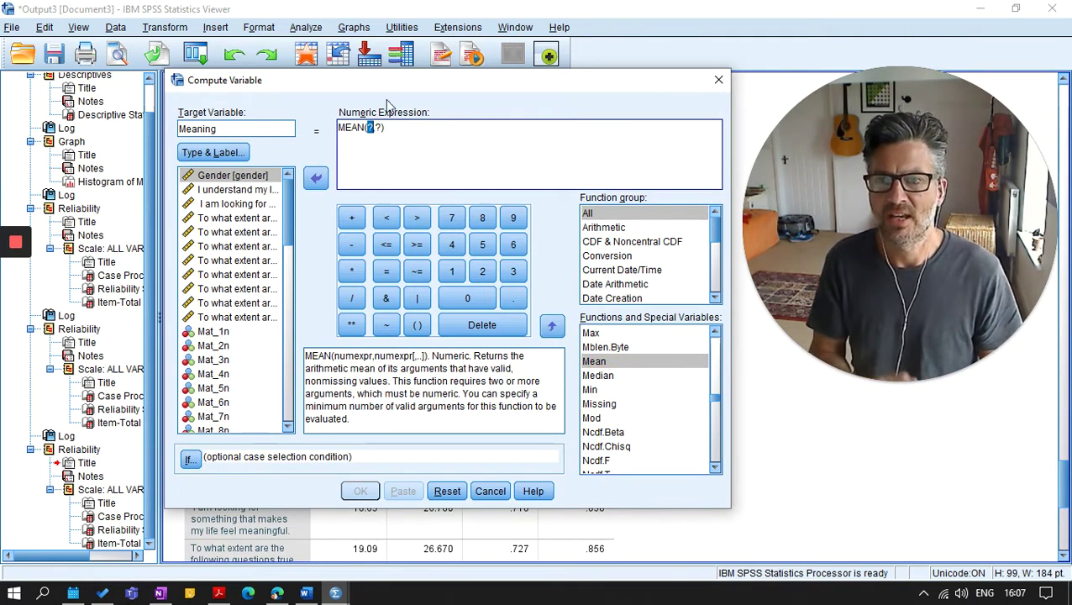
left_click(515, 163)
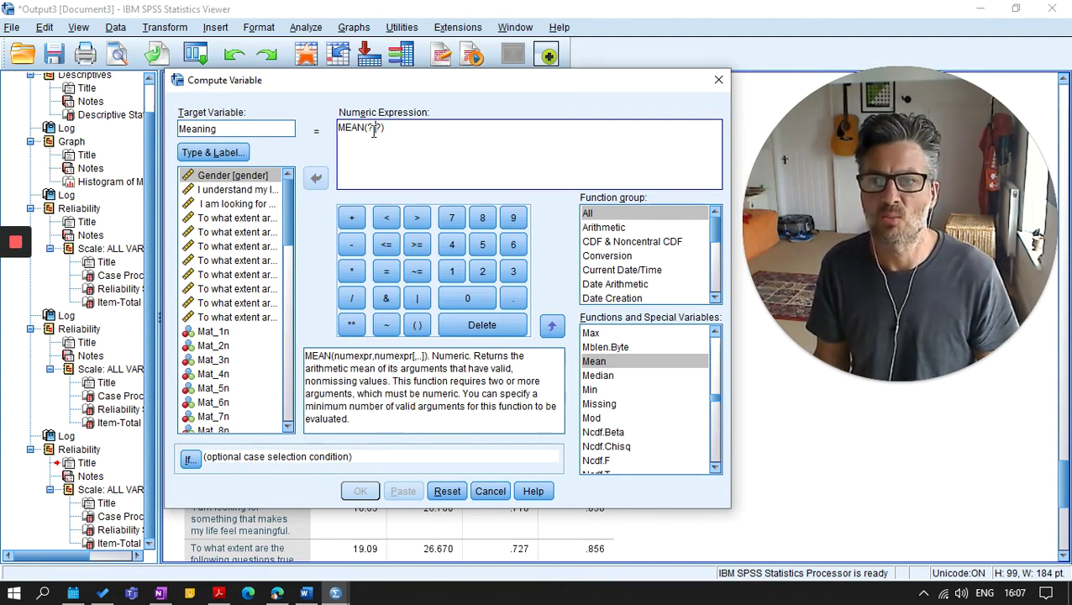
right_click(235, 219)
List variables by name and fill MEAN with comma-separated MLQ_1 through MLQ_8.
left_click(261, 237)
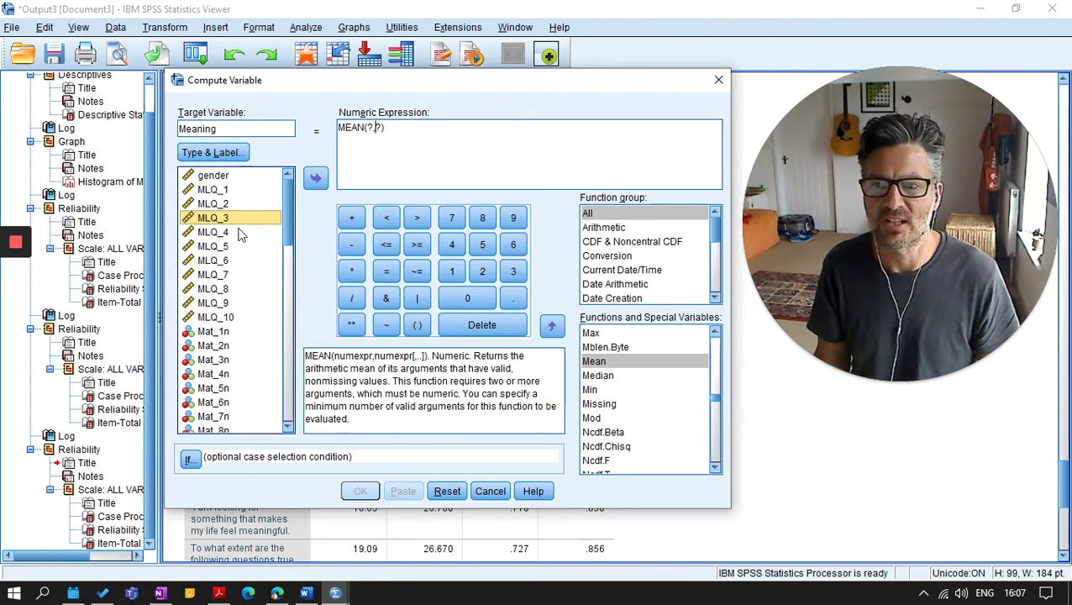
left_click(225, 191)
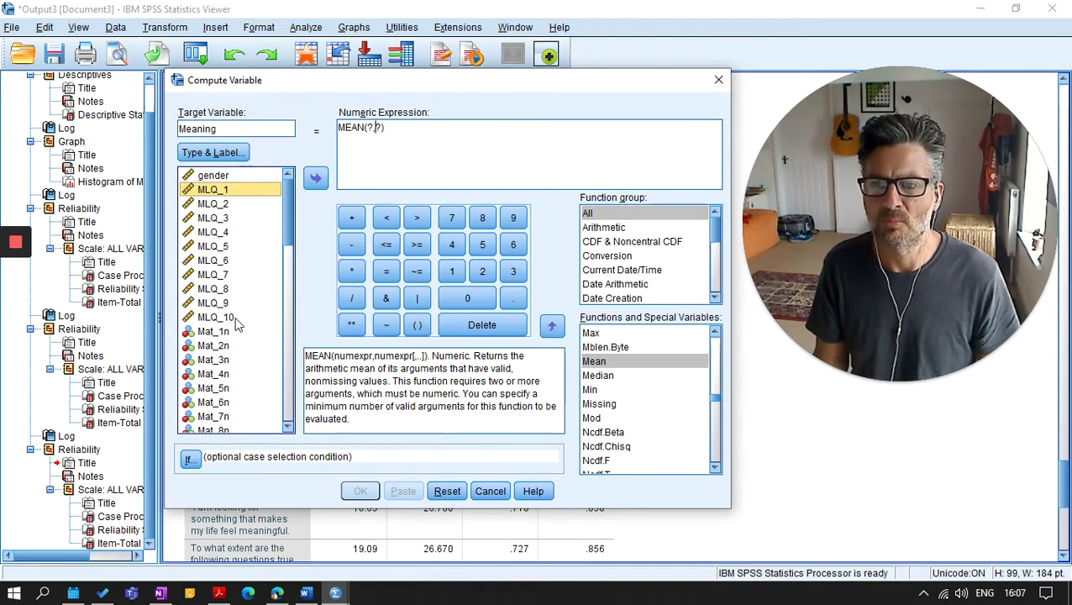
left_click(315, 181)
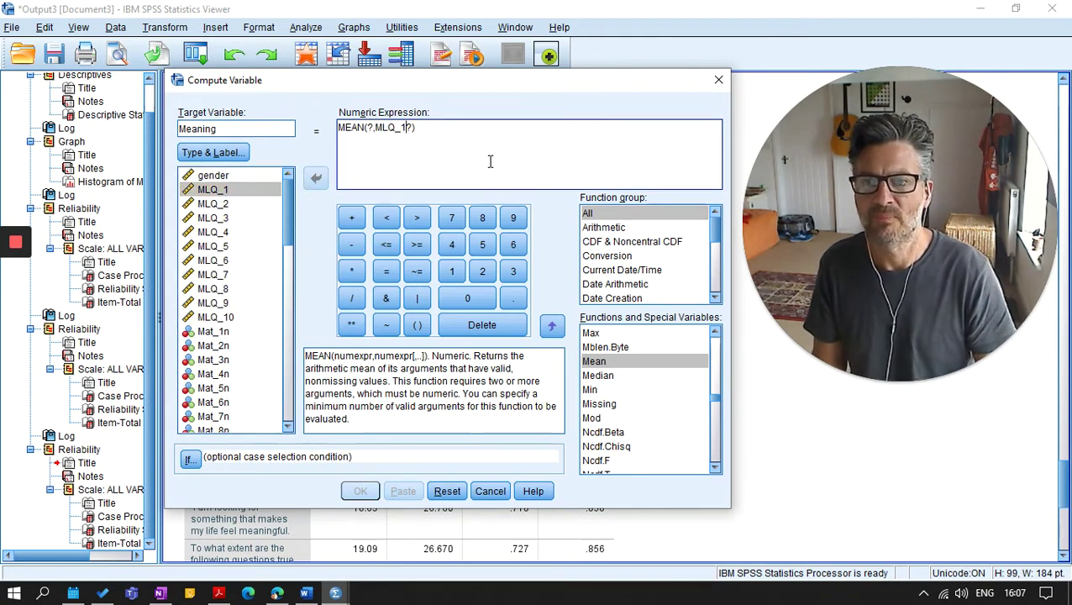
key("BackSpace")
key("BackSpace")
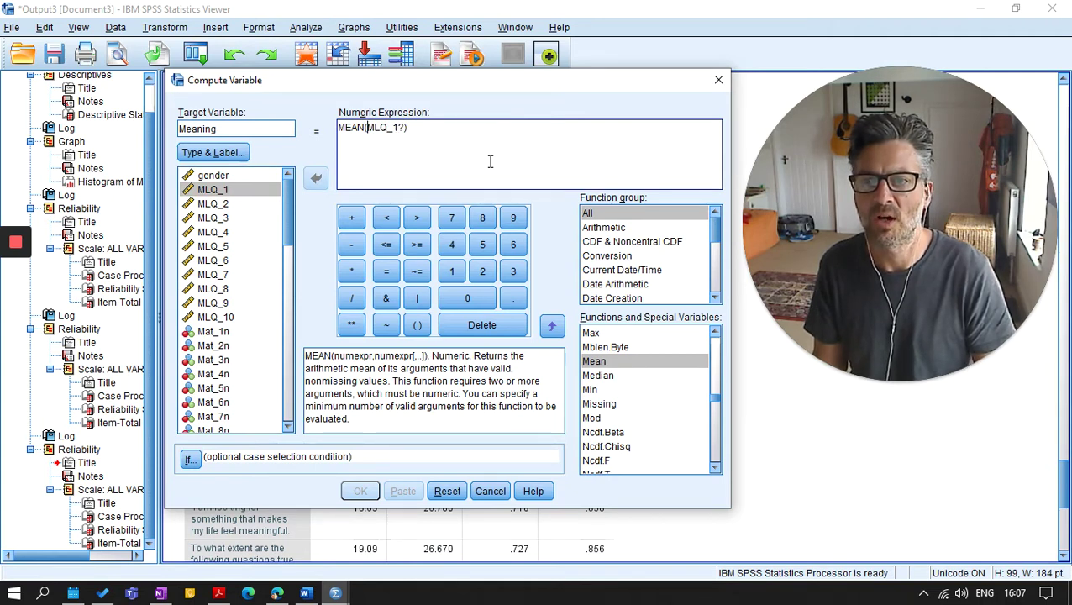
type(",")
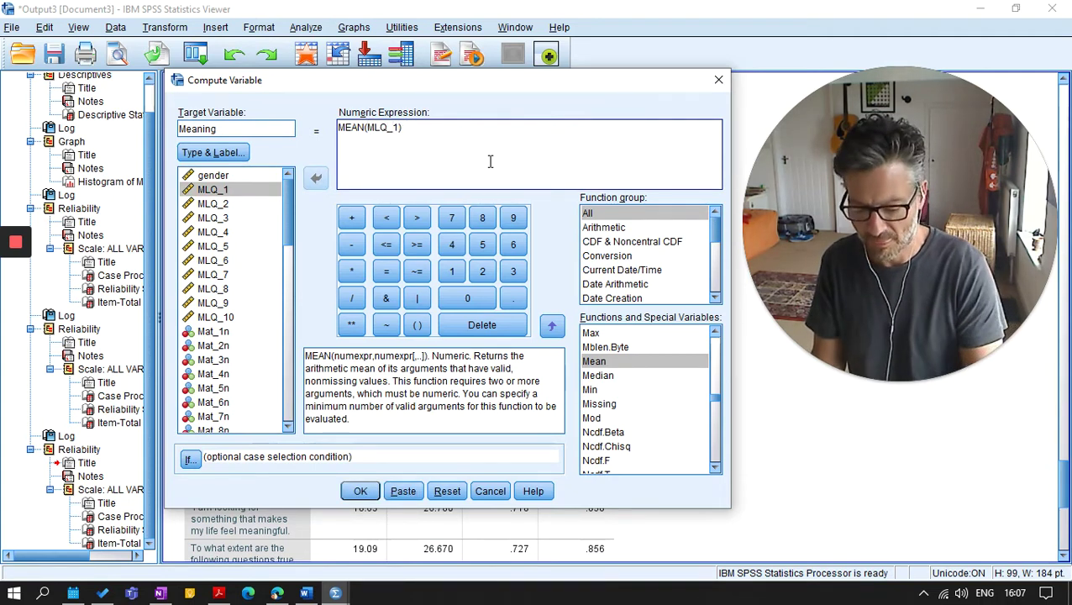
key("Delete")
double_click(222, 205)
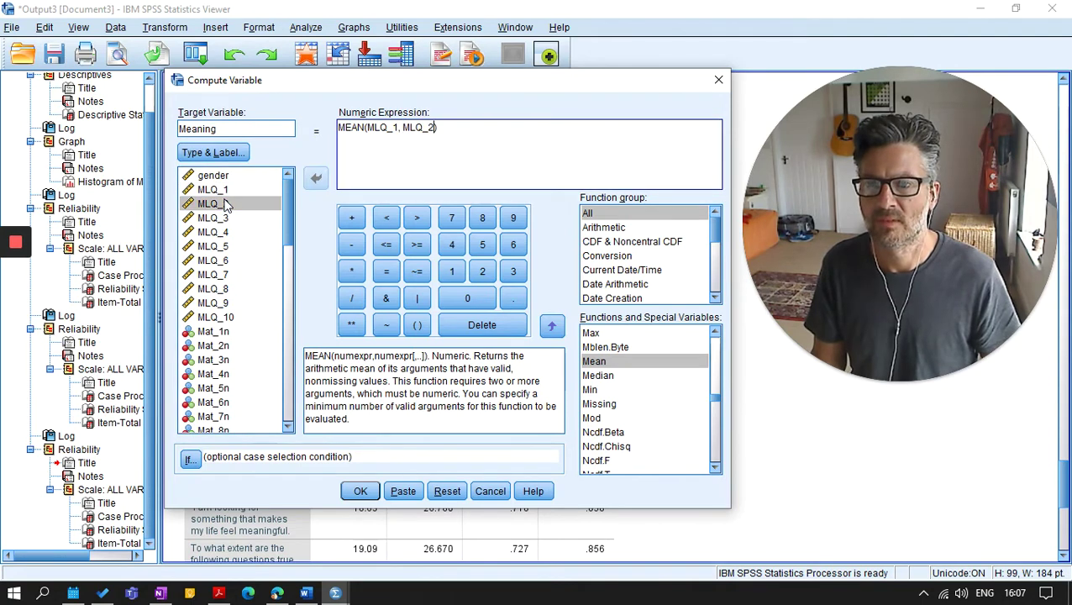
type(",")
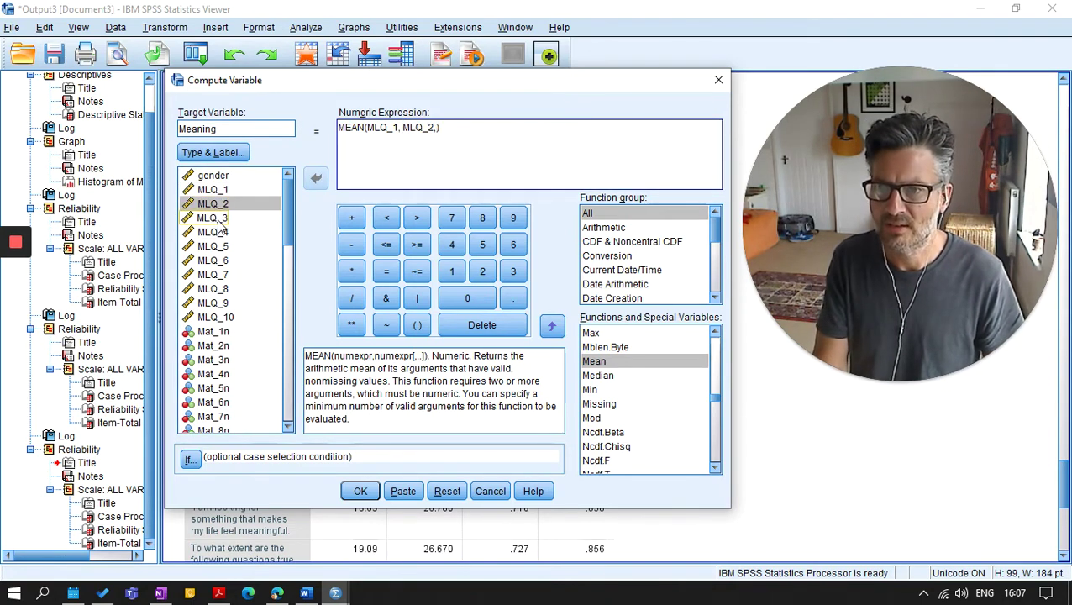
double_click(220, 219)
type(",")
double_click(220, 232)
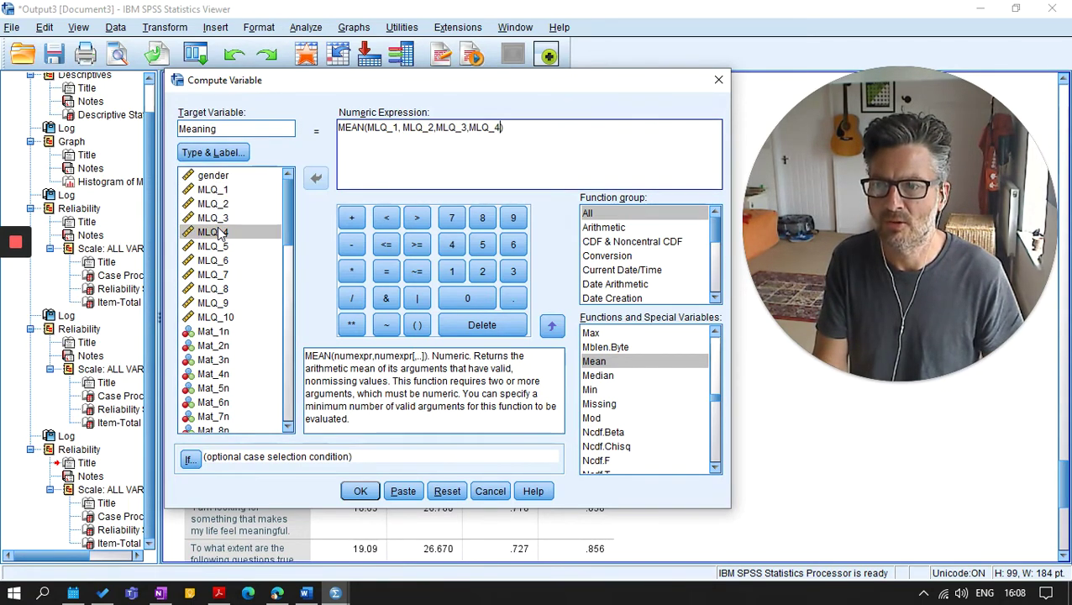
type(",")
double_click(220, 247)
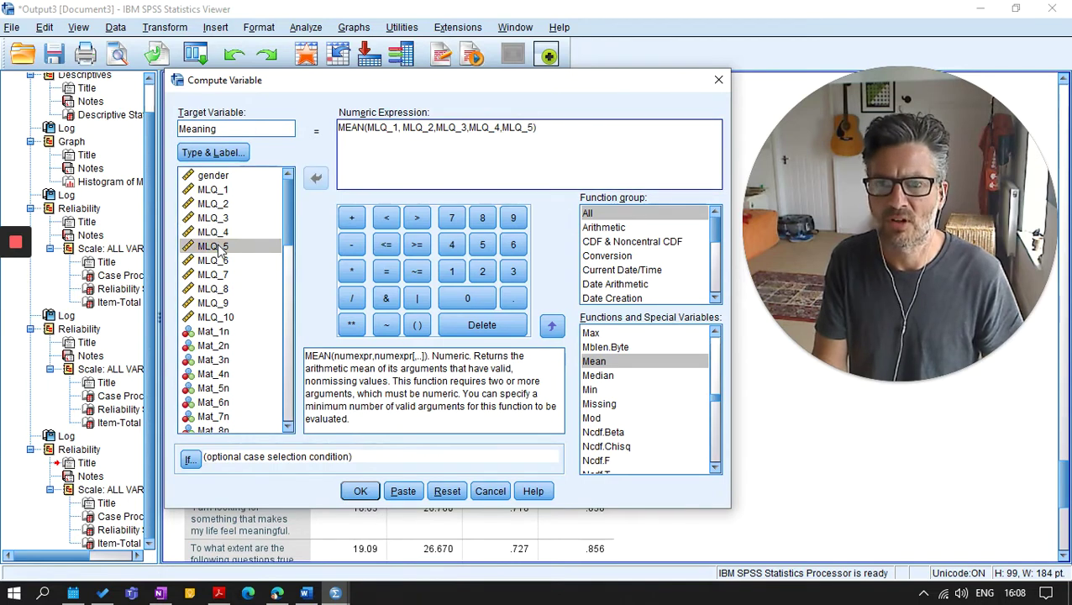
type(",")
double_click(220, 261)
type(",MLQ_6,")
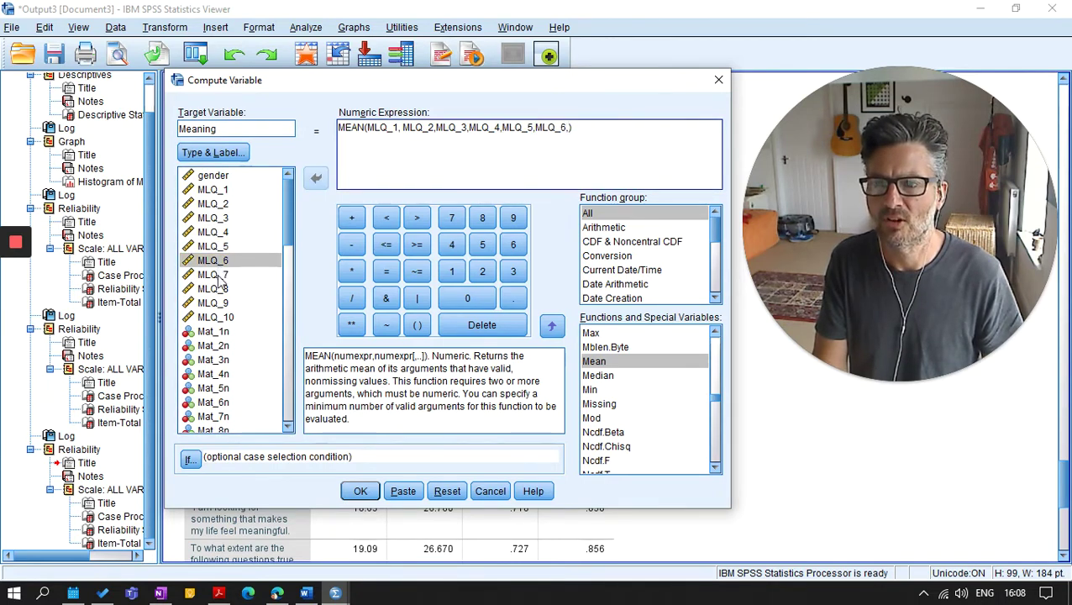
double_click(220, 275)
type(",")
double_click(217, 288)
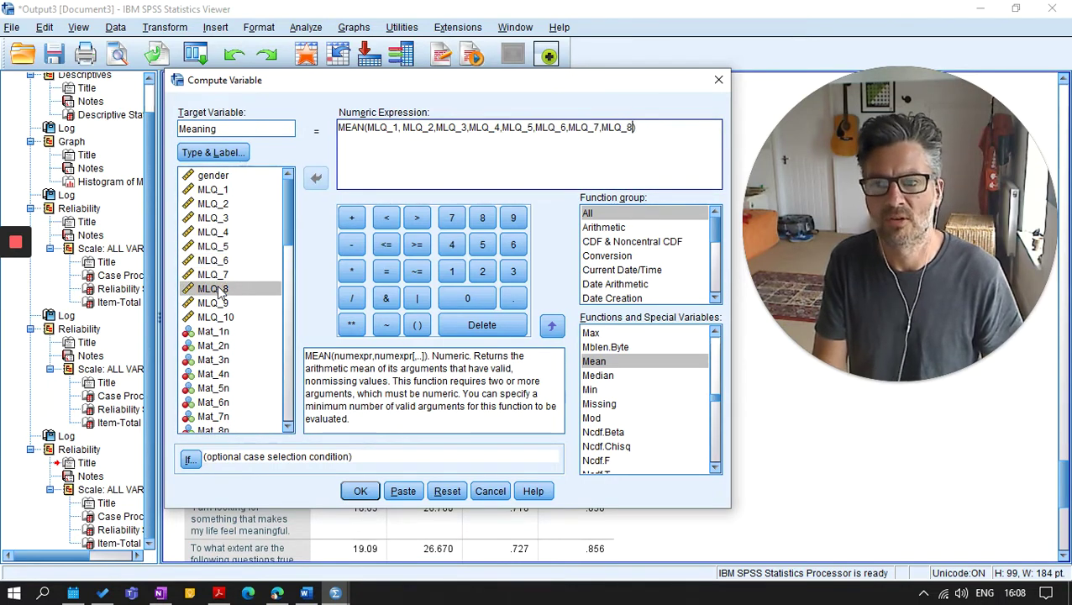
type(",")
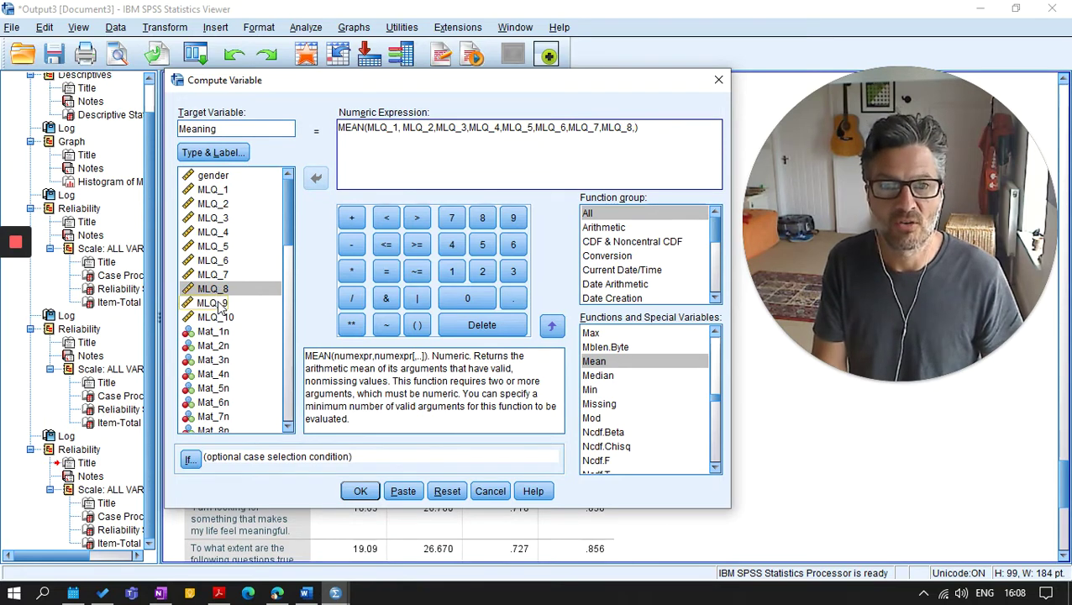
Add MLQ_9r and MLQ_10 to the MEAN expression and close its bracket.
scroll(223, 337, "down", 10)
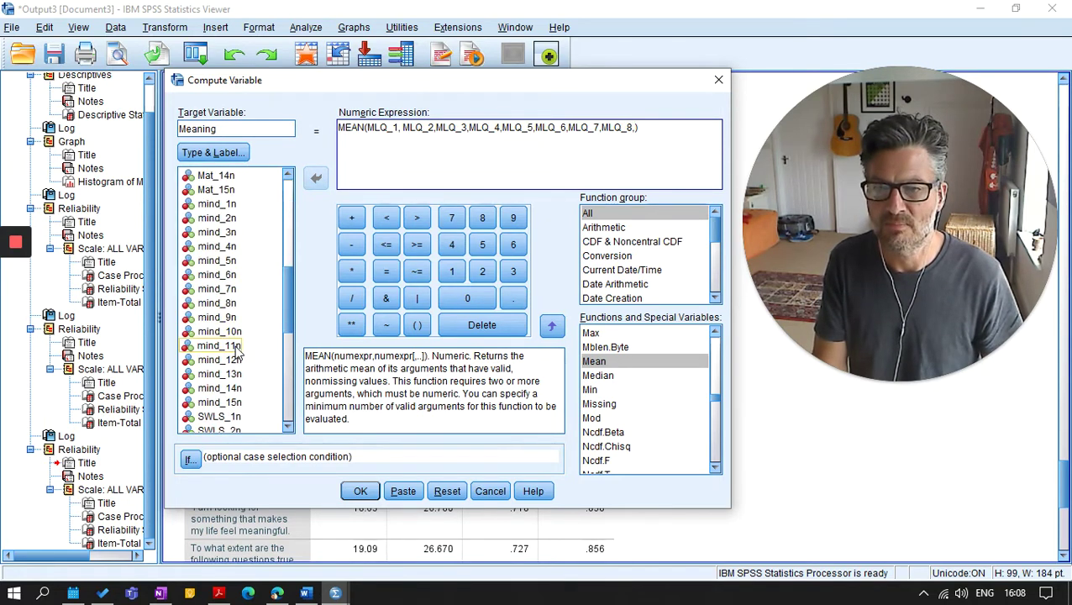
left_click(223, 426)
double_click(223, 426)
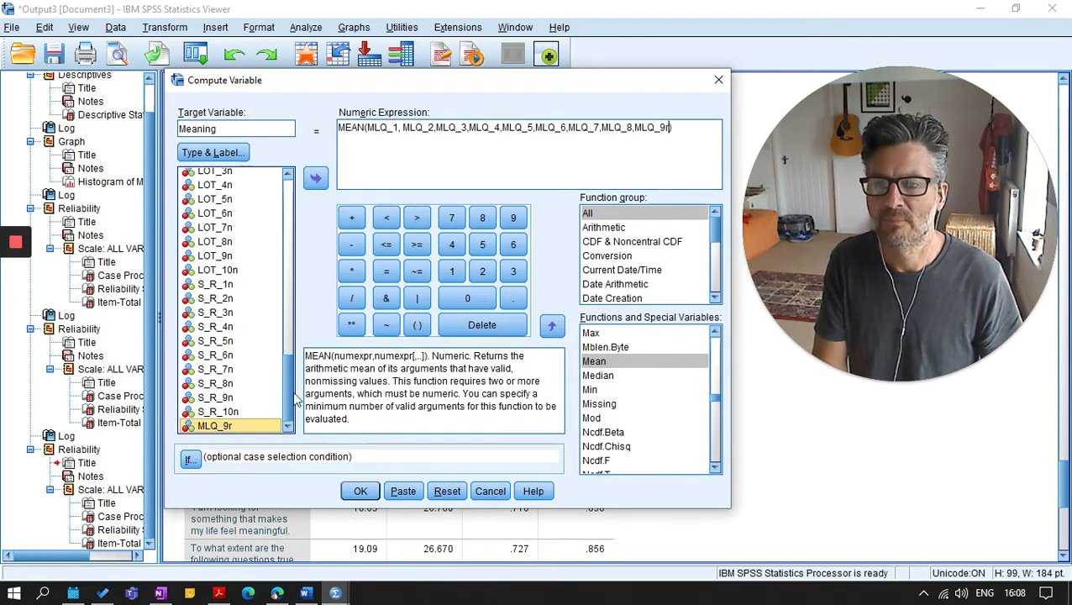
left_click(667, 130)
type(")")
left_click_drag(292, 383, 290, 200)
left_click(215, 301)
left_click(316, 178)
Rename the target to Meaning_in_life and paste the command into the syntax file.
left_click(205, 122)
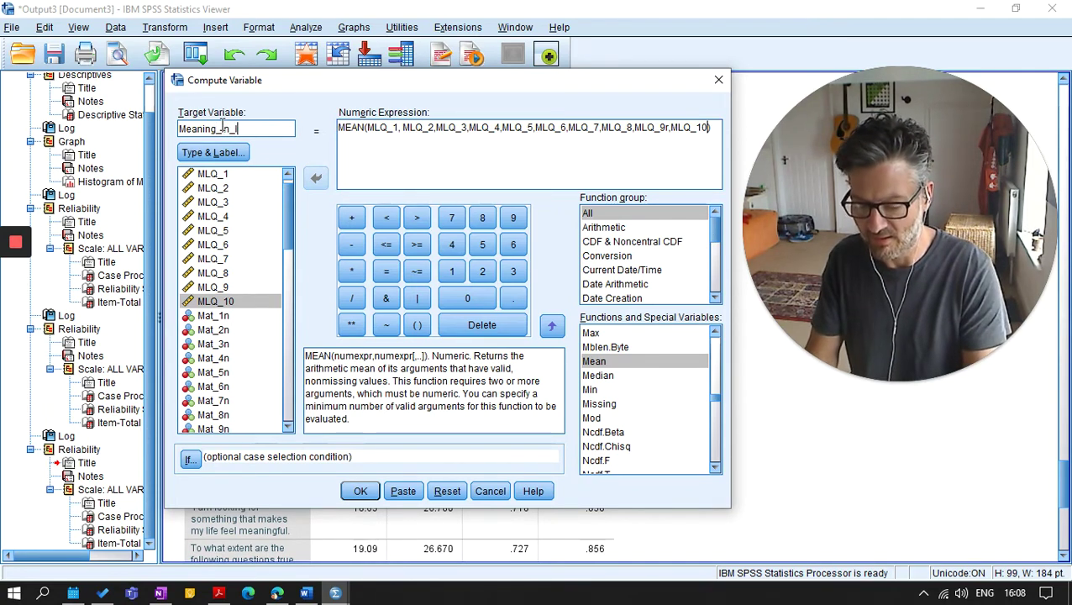
left_click(638, 133)
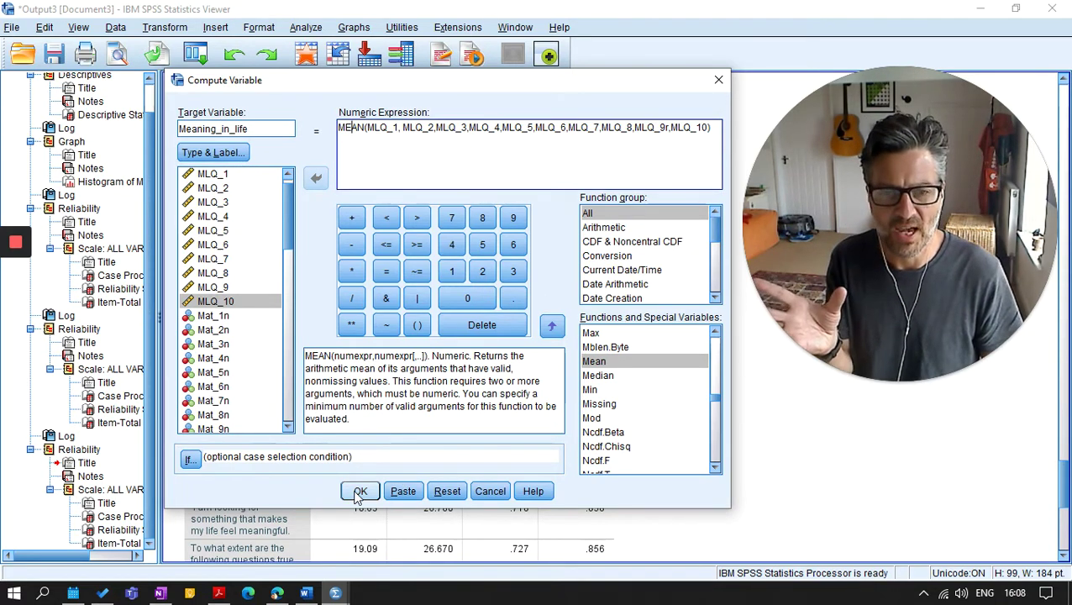
left_click(402, 492)
Add a '***meaning in life scale' comment line above the Meaning_in_life COMPUTE command.
mouse_move(339, 594)
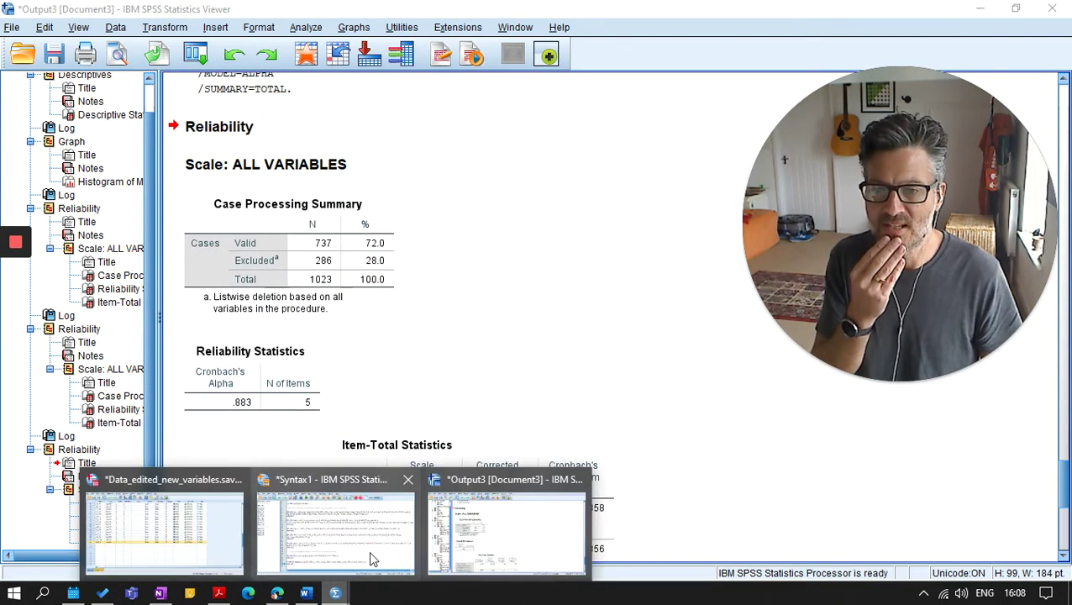
left_click(371, 557)
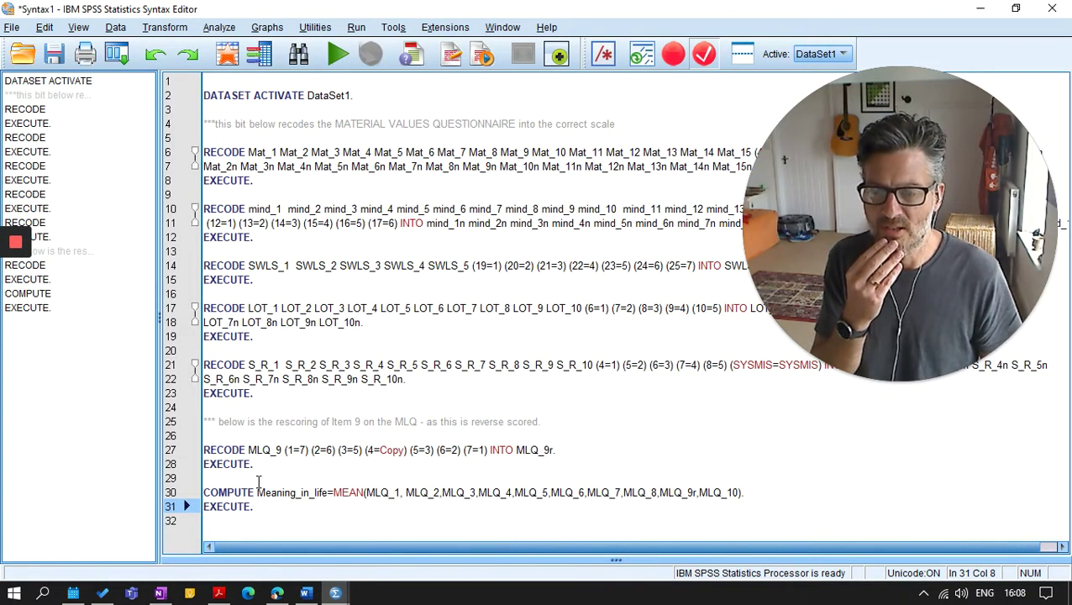
left_click(258, 481)
key("Return")
key("Return")
key("Up")
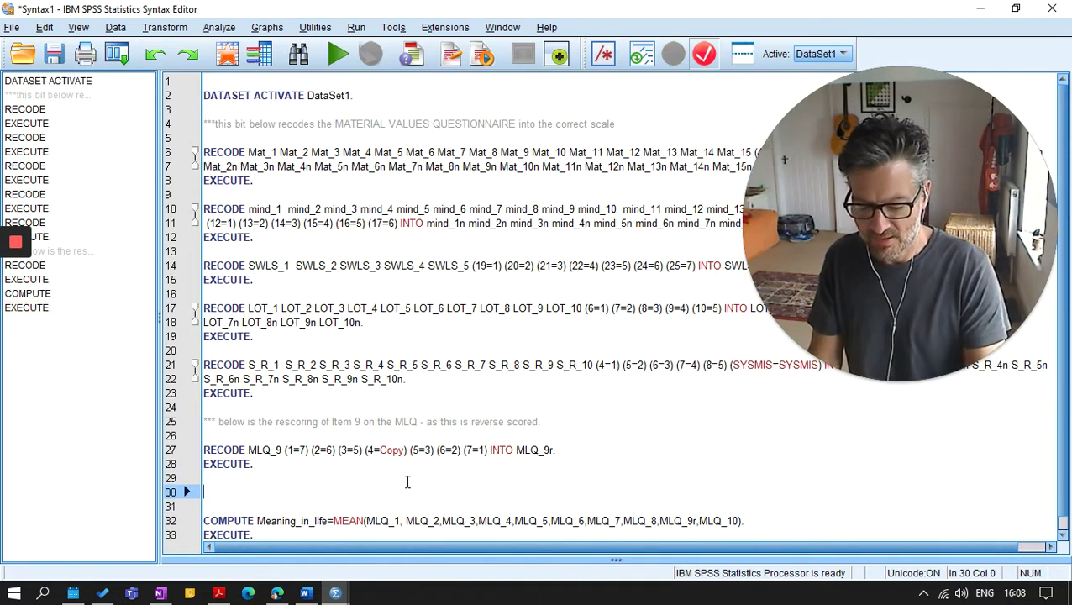
type("***meani")
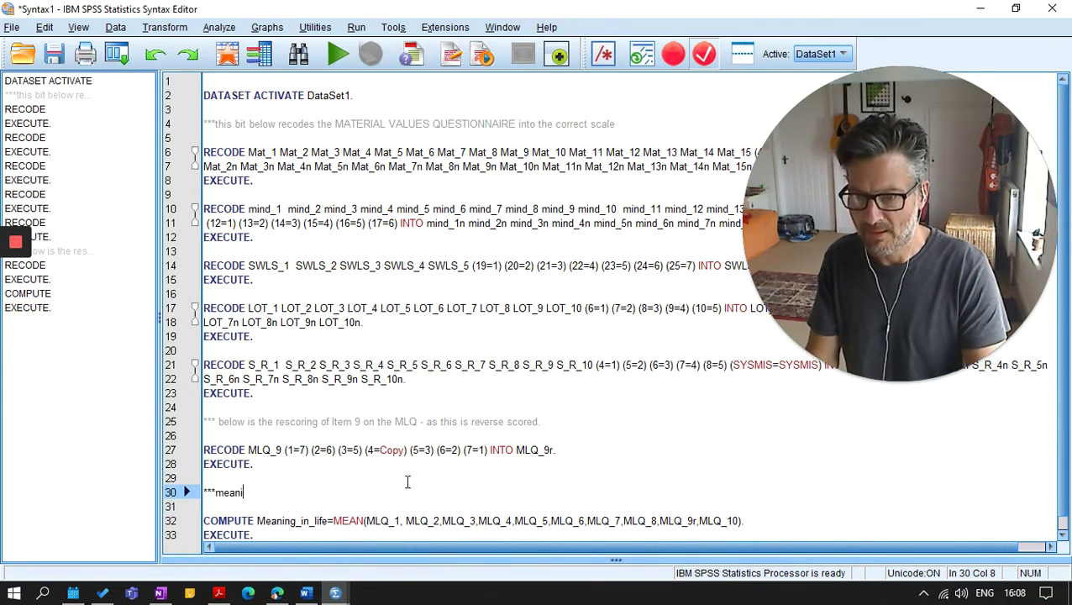
type("ng in life scale")
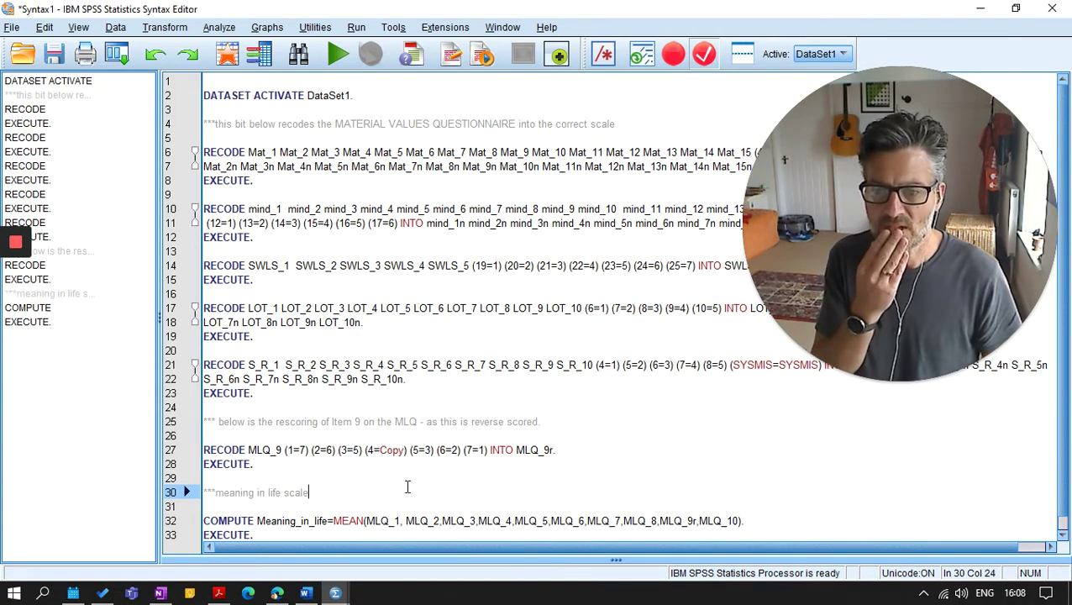
Paste a duplicate of the Meaning_in_life COMPUTE block below the original.
scroll(357, 503, "down", 1)
left_click(296, 524)
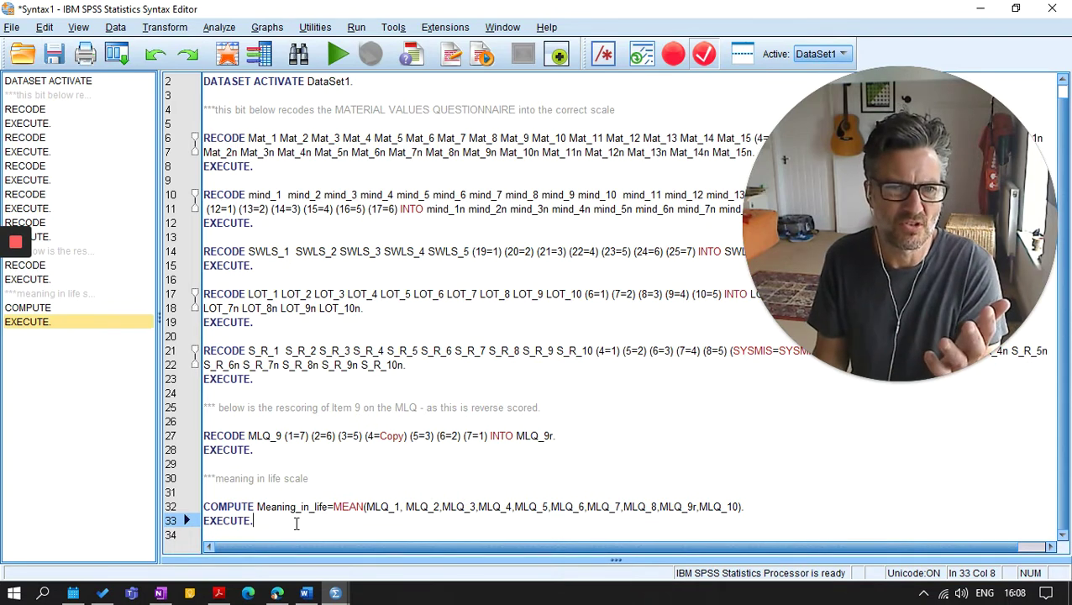
key("shift+Up")
key("shift+Up")
key("ctrl+c")
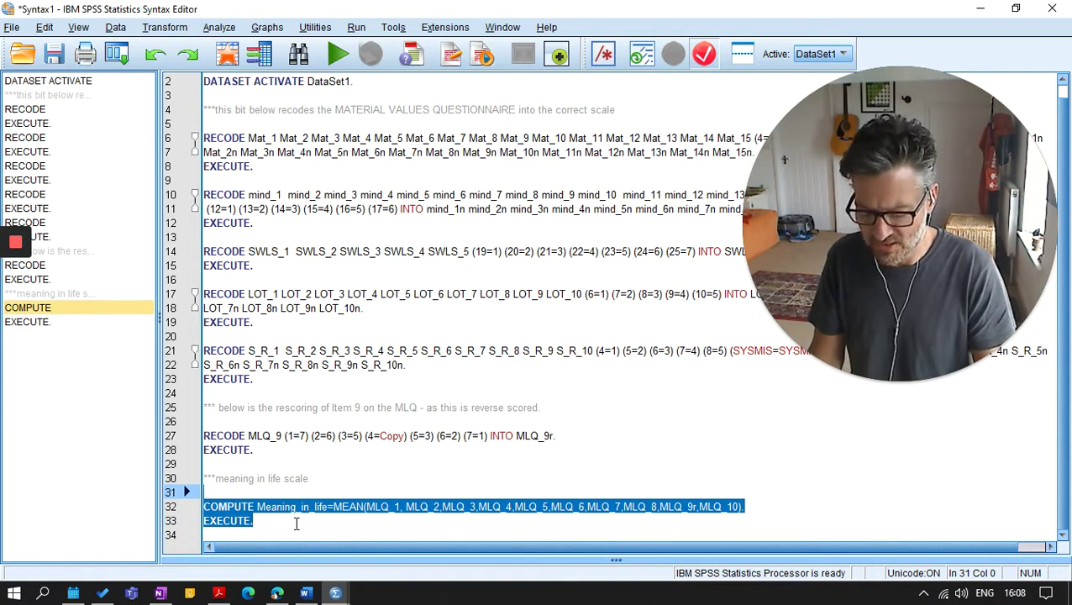
left_click(296, 524)
key("Return")
key("Return")
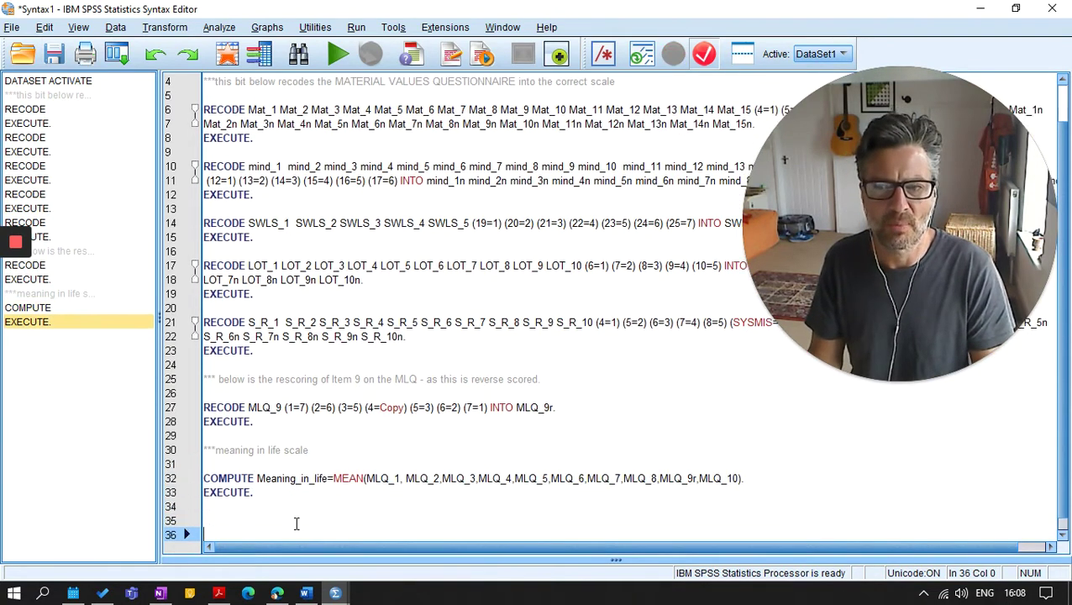
key("ctrl+v")
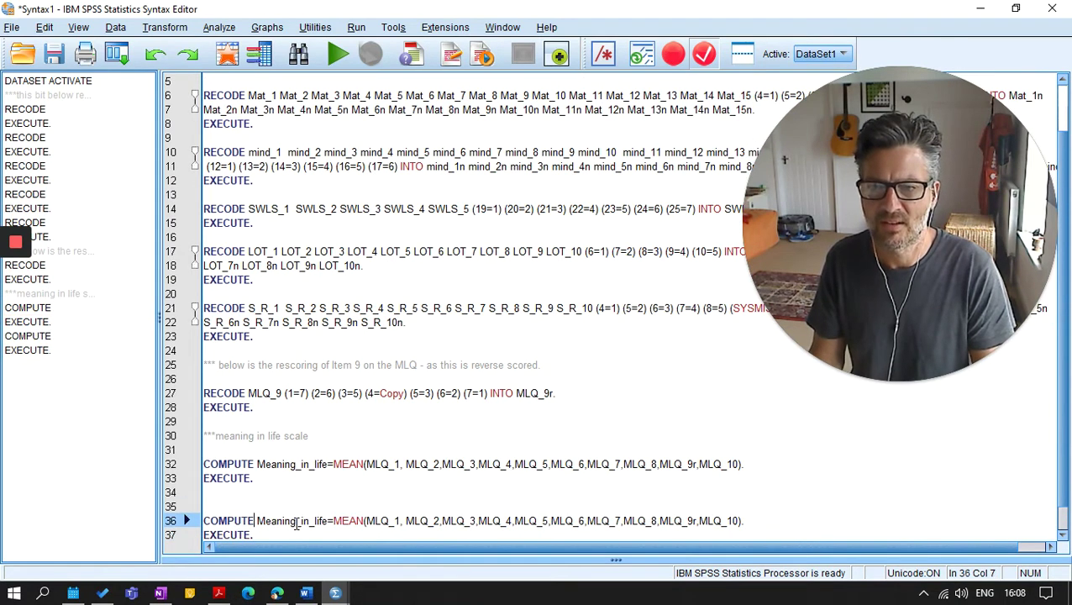
Rename the copied command's target to MIL_Presence and paste a second copy beneath it.
double_click(296, 523)
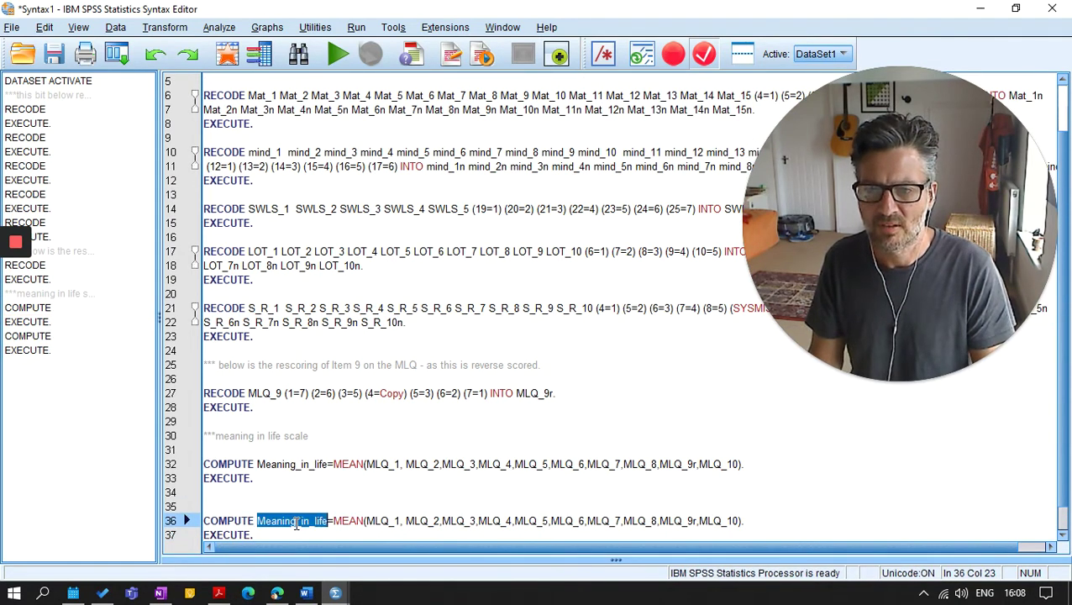
type("MIL")
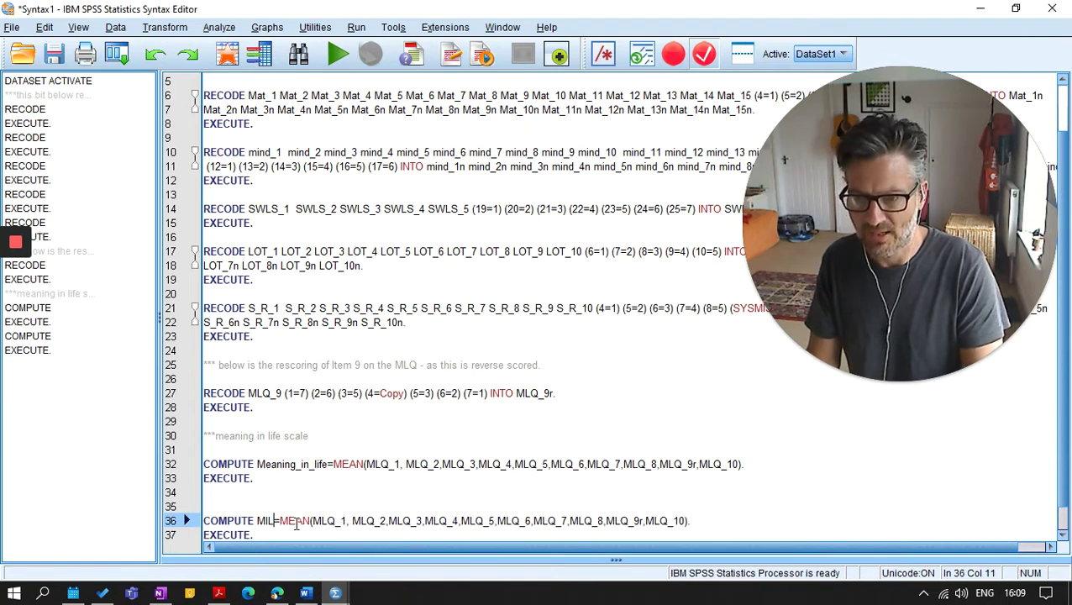
type("_")
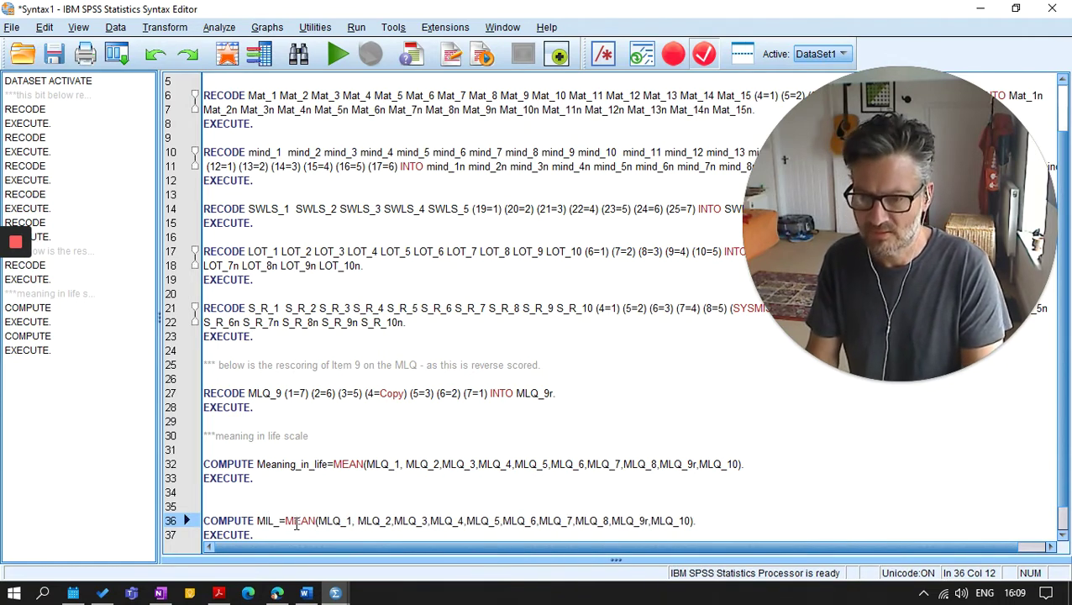
type("Presence")
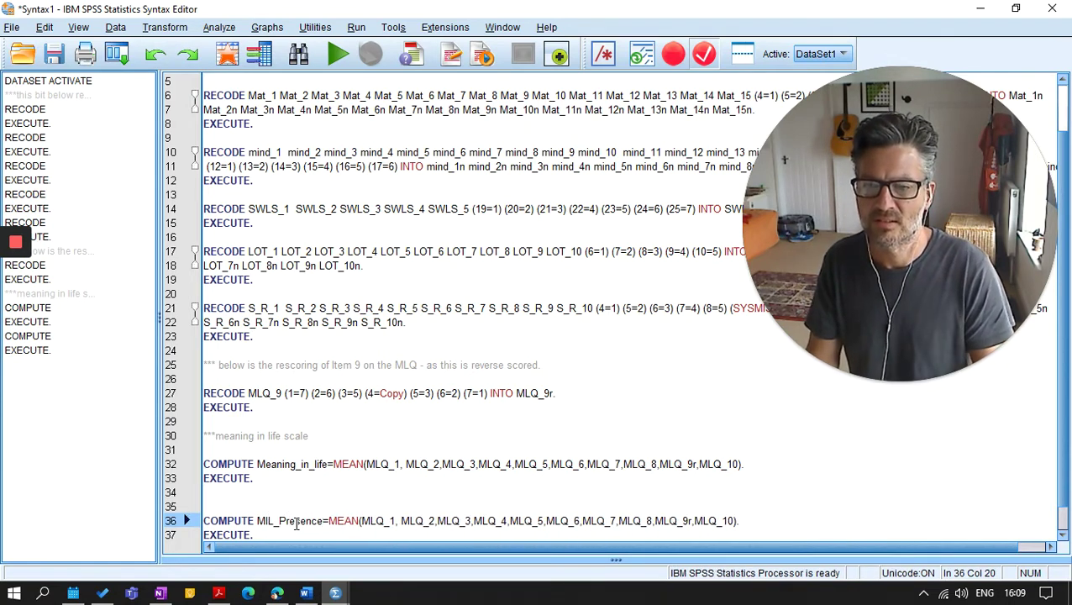
key("Home")
key("shift+Down")
key("shift+Down")
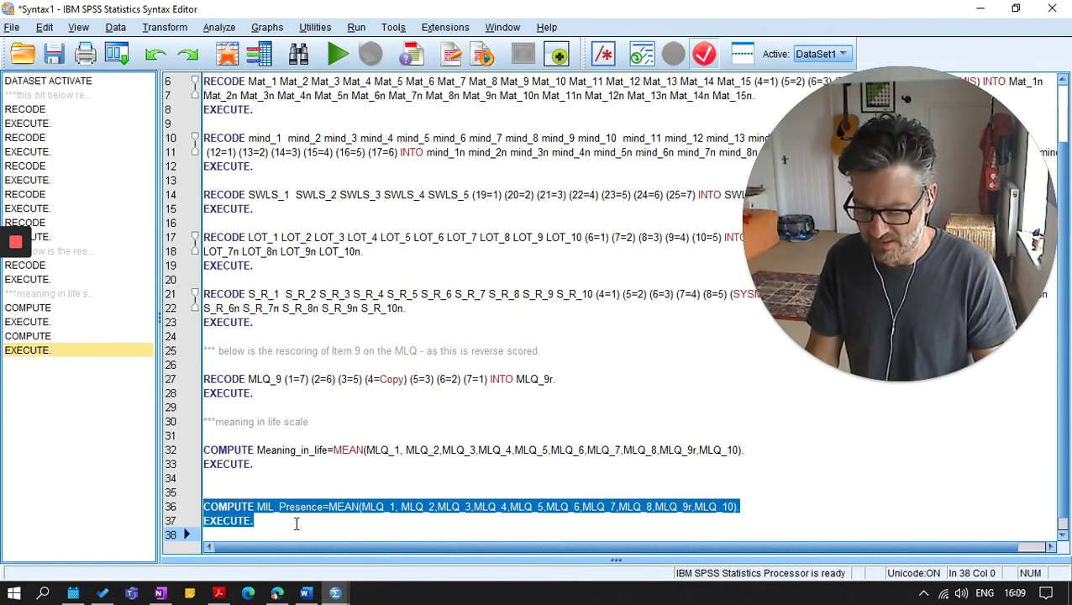
key("ctrl+c")
key("Return")
key("ctrl+v")
key("Up")
key("Up")
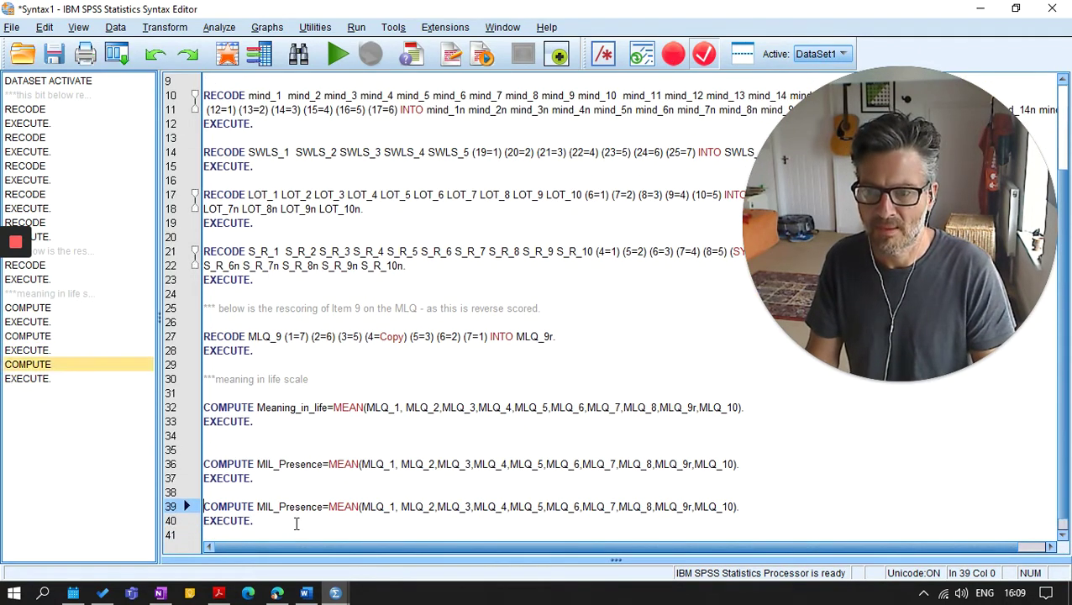
Change the second copy's target name from MIL_Presence to MIL_Search, checking the questionnaire PDF.
key("ctrl+Right")
key("ctrl+shift+Right")
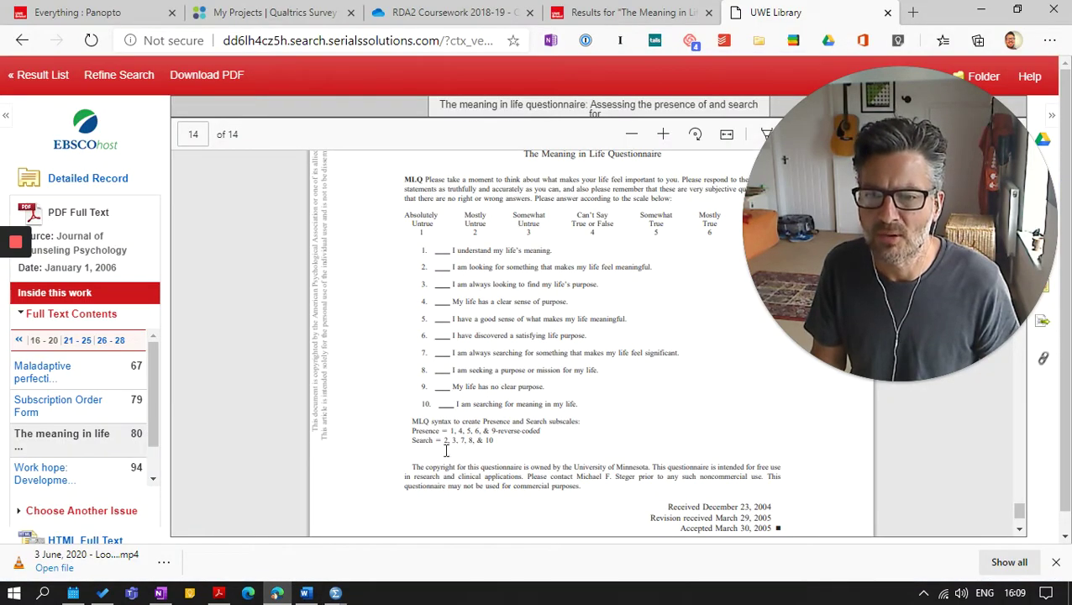
key("alt+Tab")
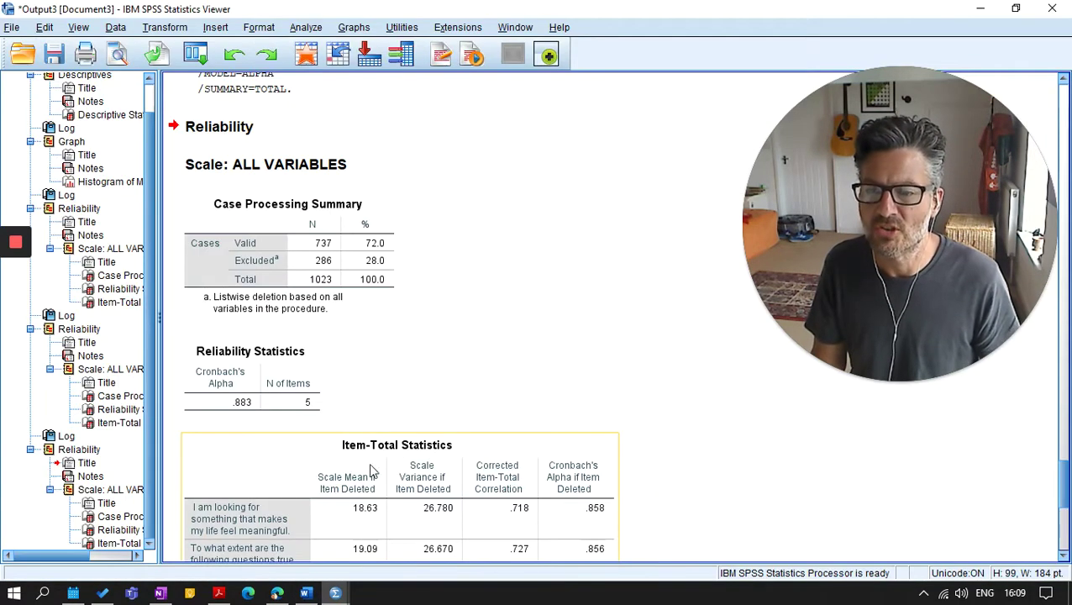
key("alt+Tab")
key("Tab")
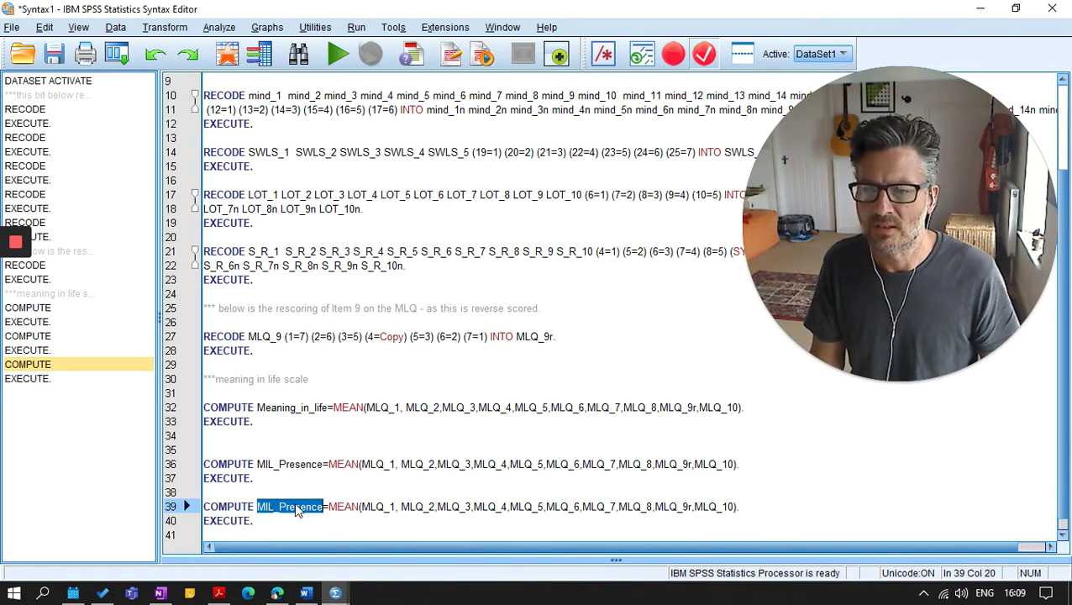
left_click(314, 507)
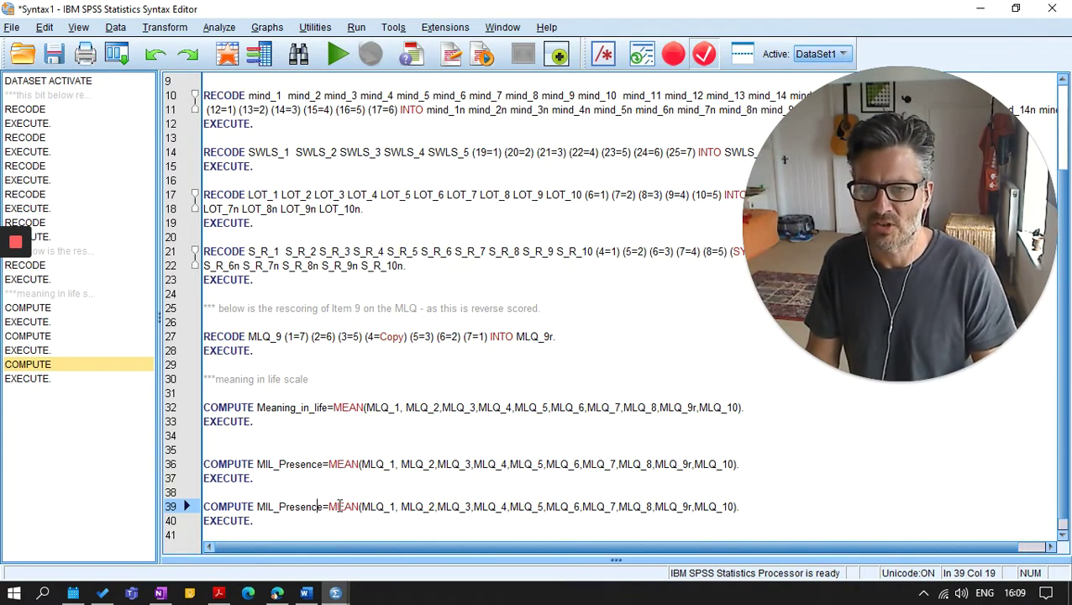
key("ctrl+shift+Left")
key("ctrl+Right")
key("shift+Left")
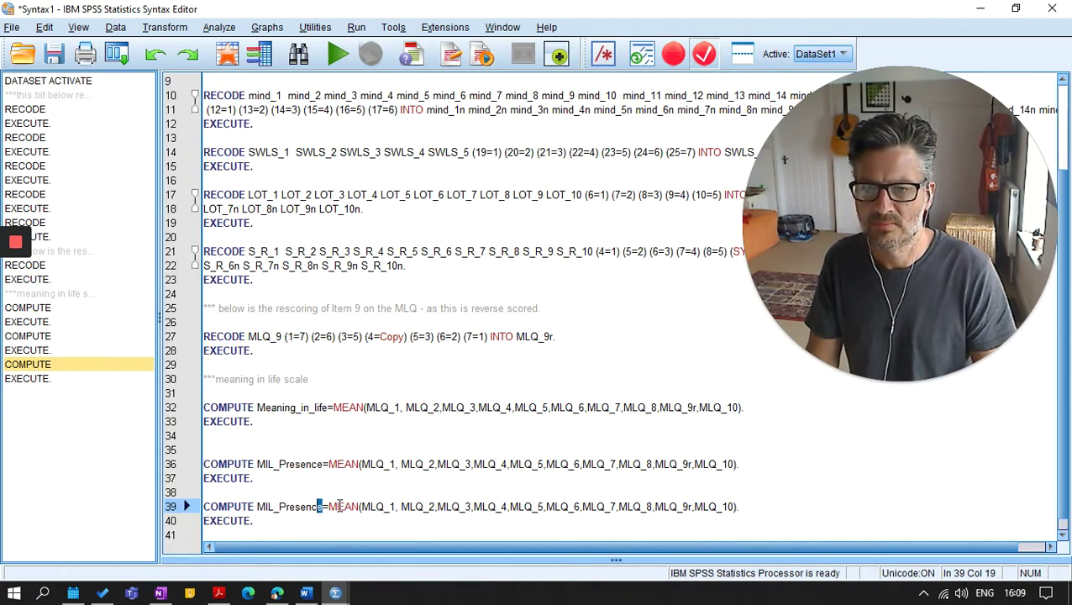
key("ctrl+shift+Left")
type("Search")
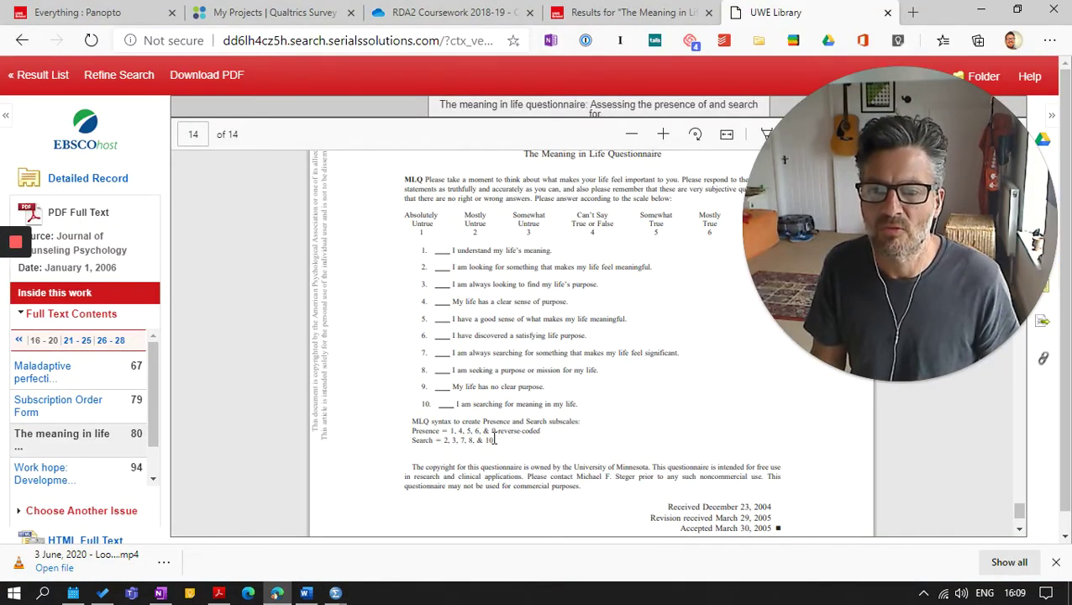
key("alt+Tab")
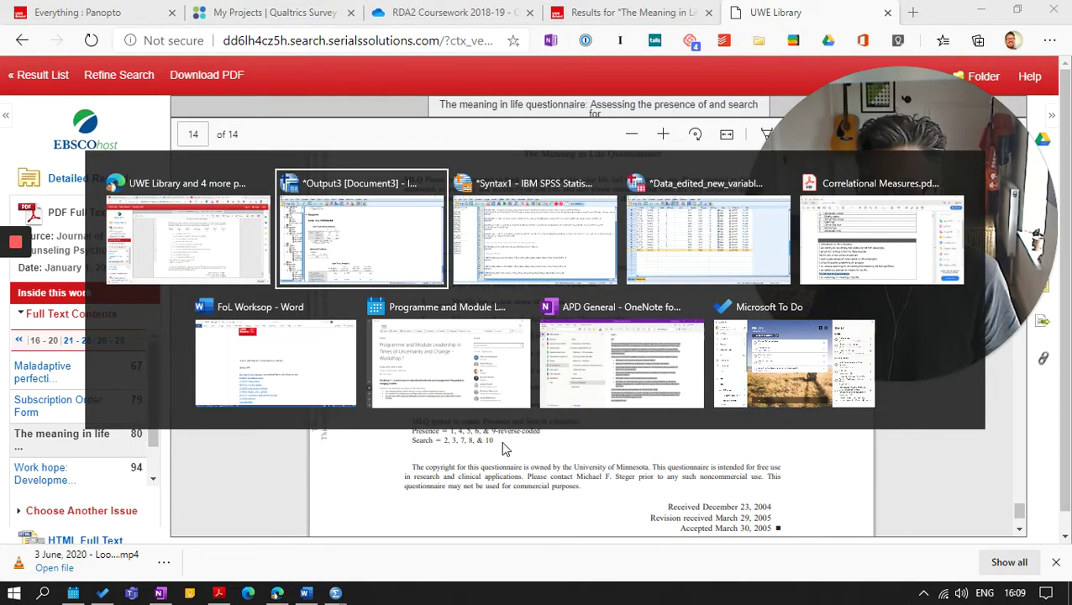
key("alt+Tab")
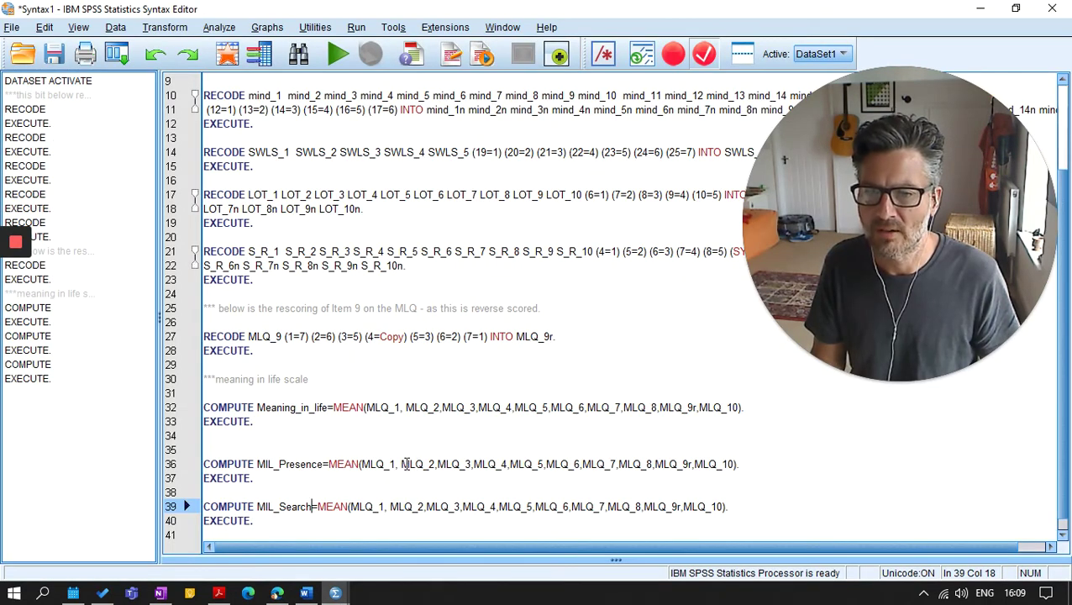
Remove MLQ_2, MLQ_3, MLQ_7, MLQ_8 and MLQ_10 from the MIL_Presence item list.
left_click(402, 464)
key("shift+Right")
key("shift+Right")
key("shift+Right")
key("shift+Right")
key("shift+Right")
key("shift+Right")
key("shift+Right")
key("shift+Right")
key("shift+Right")
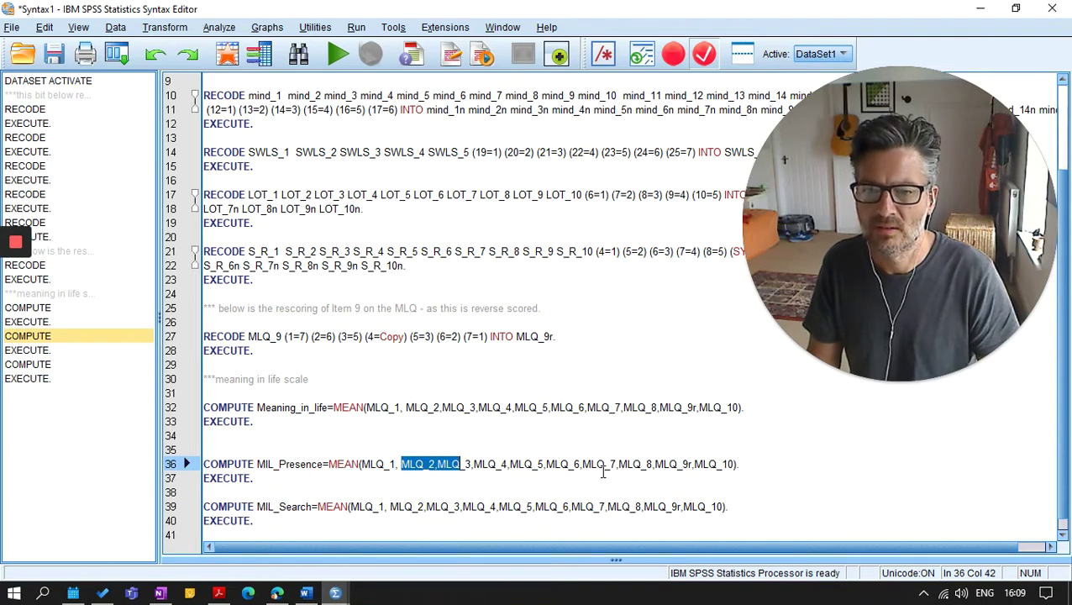
key("Delete")
key("Delete")
key("Right")
key("Right")
key("Right")
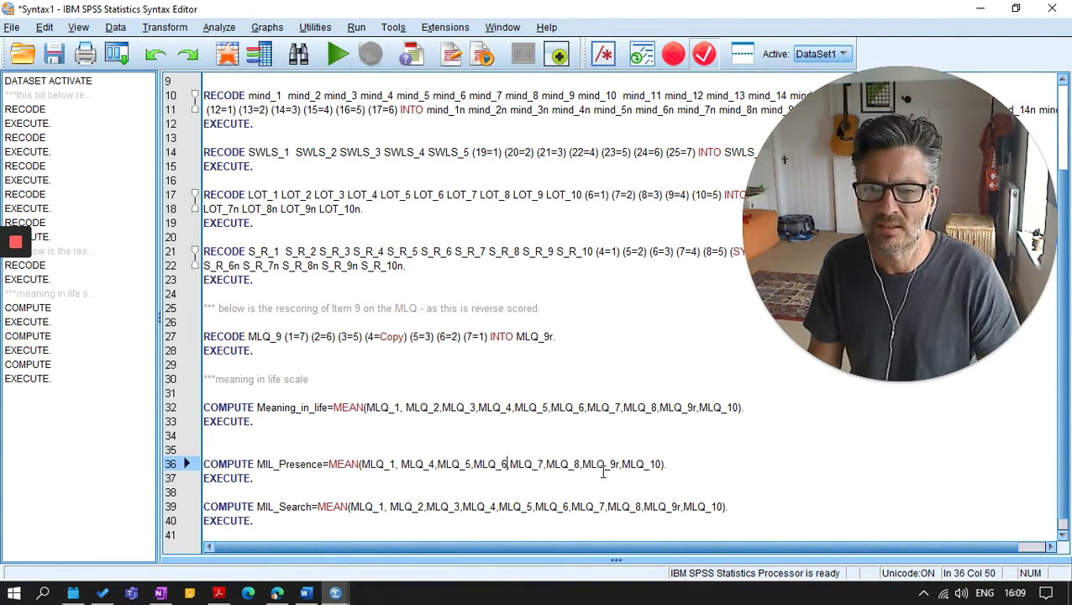
key("shift+Right")
key("shift+Right")
key("shift+Right")
key("shift+Right")
key("shift+Right")
key("shift+Right")
key("shift+Right")
key("shift+Right")
key("shift+Right")
key("shift+Right")
key("shift+Right")
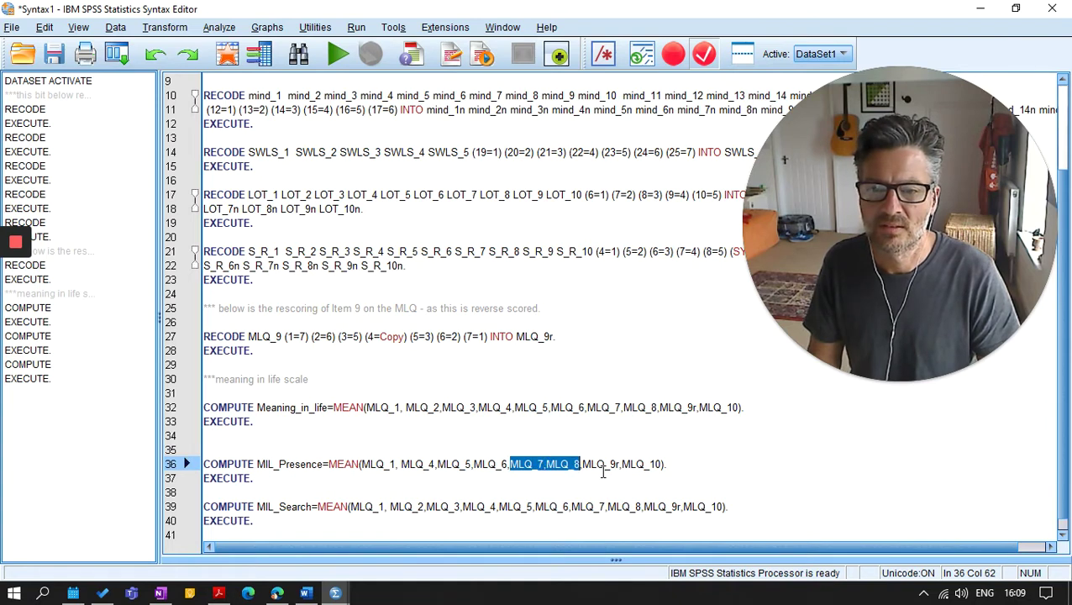
key("Delete")
key("Right")
key("Right")
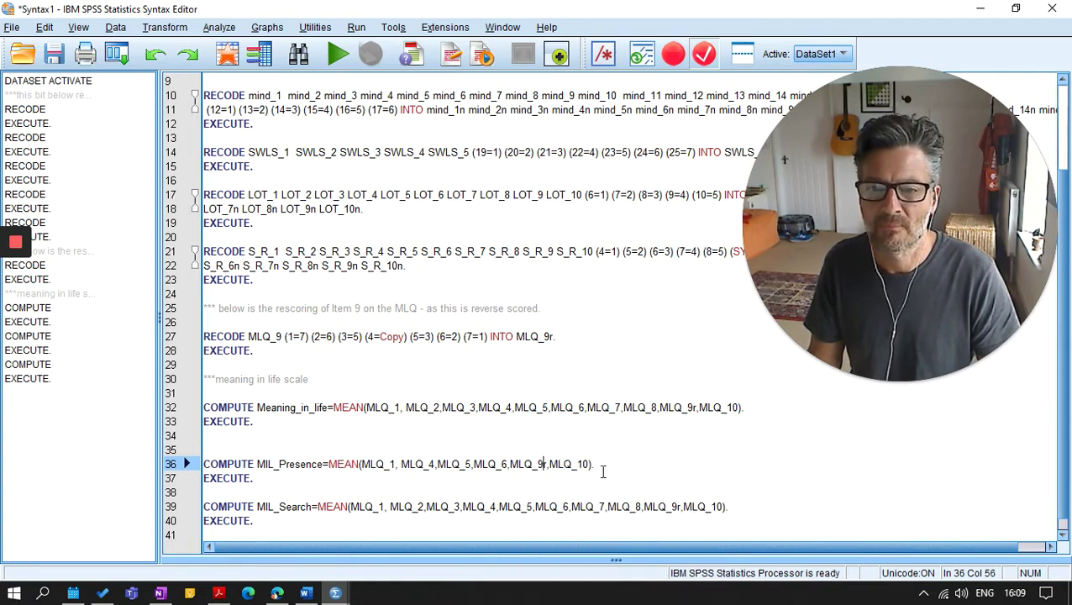
key("Right")
key("Delete")
key("Delete")
key("Delete")
key("Delete")
key("Delete")
key("Delete")
key("Delete")
Remove MLQ_1, MLQ_4, MLQ_5, MLQ_6 and MLQ_9r from the MIL_Search item list.
key("Down")
key("Down")
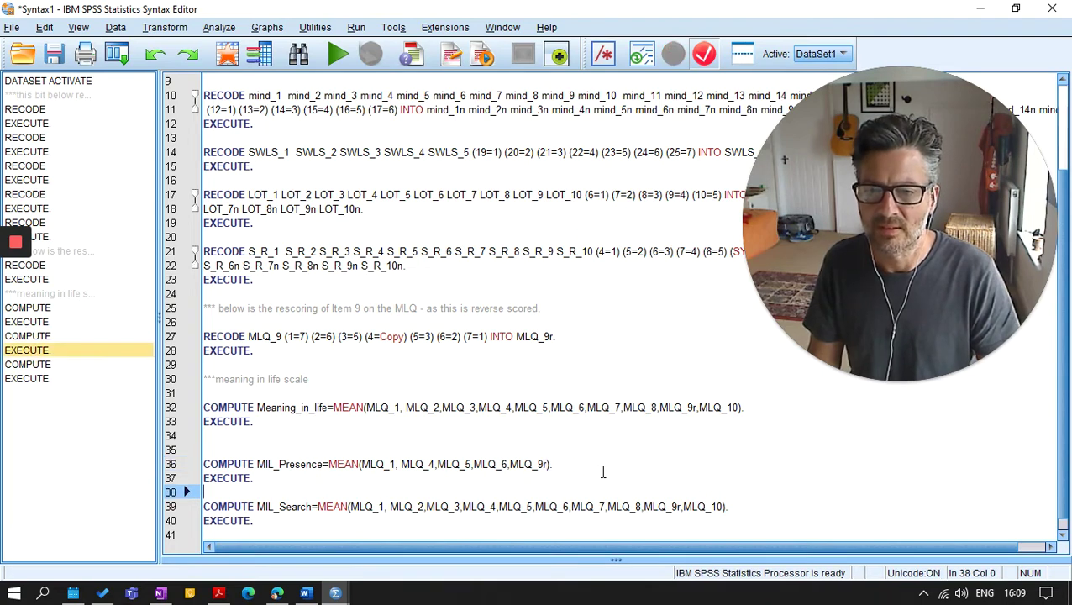
key("Down")
key("ctrl+Right")
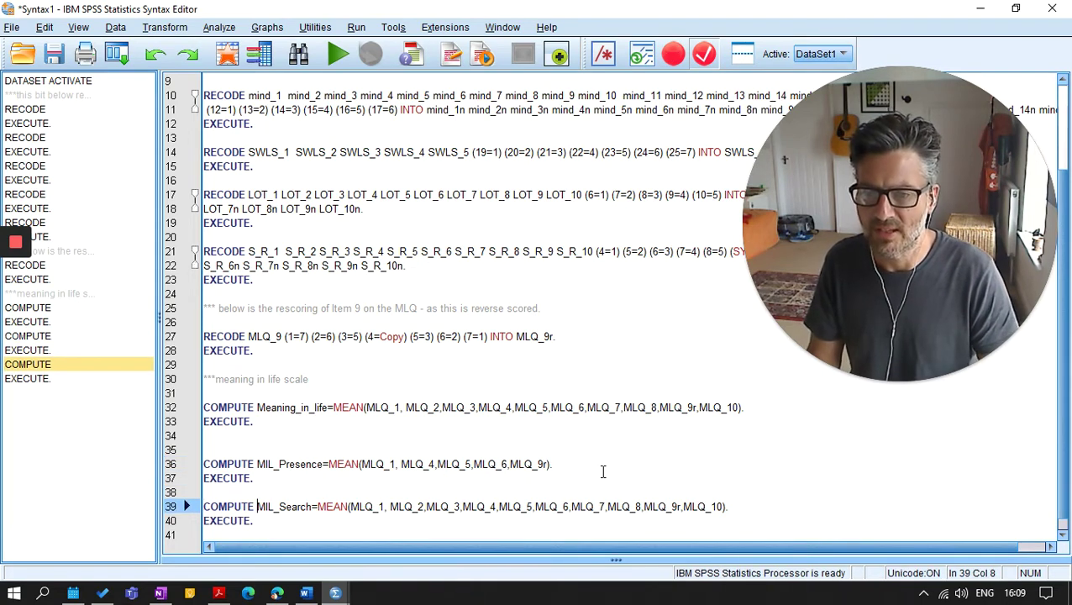
key("ctrl+Right")
key("ctrl+Right")
key("ctrl+Right")
key("ctrl+Right")
key("shift+Right")
key("shift+Right")
key("shift+Right")
key("shift+Right")
key("shift+Right")
key("shift+Right")
key("shift+Right")
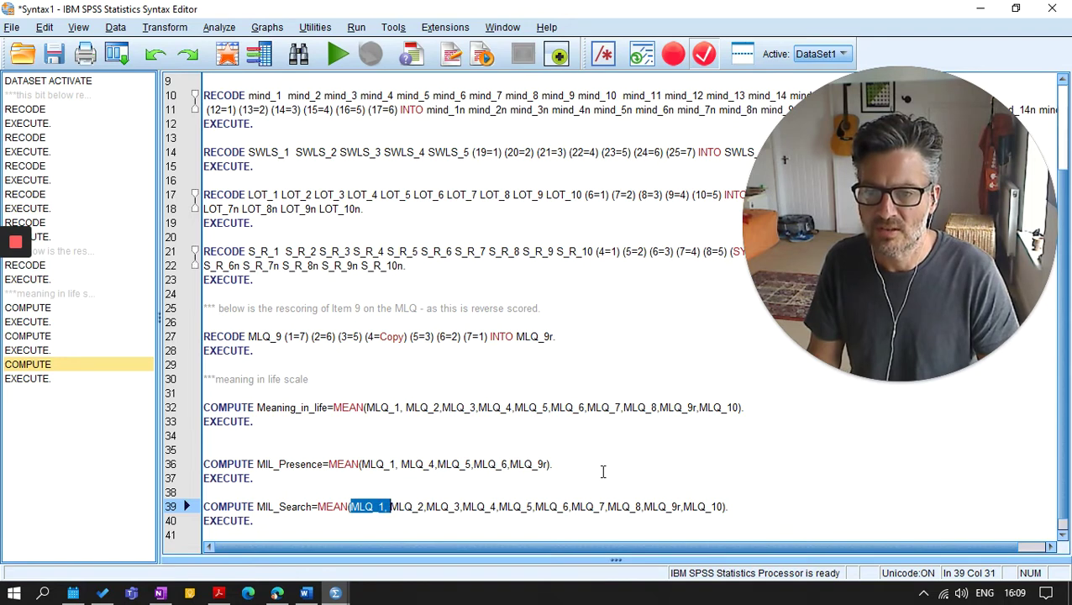
key("Delete")
key("ctrl+Right")
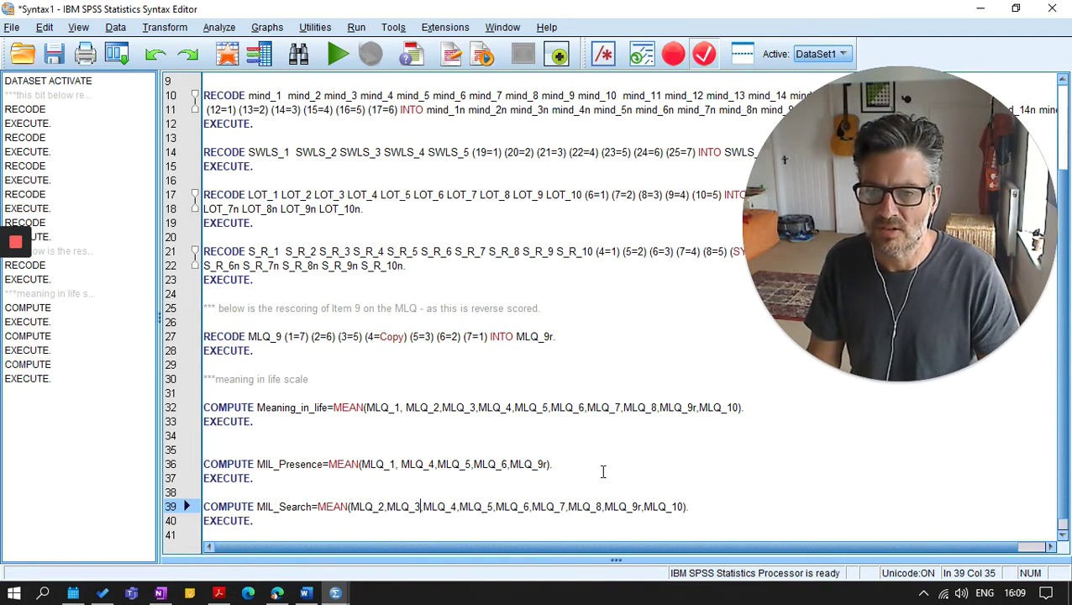
key("shift+Right")
key("shift+Right")
key("shift+Right")
key("shift+Right")
key("shift+Right")
key("Delete")
key("Right")
key("Right")
key("Right")
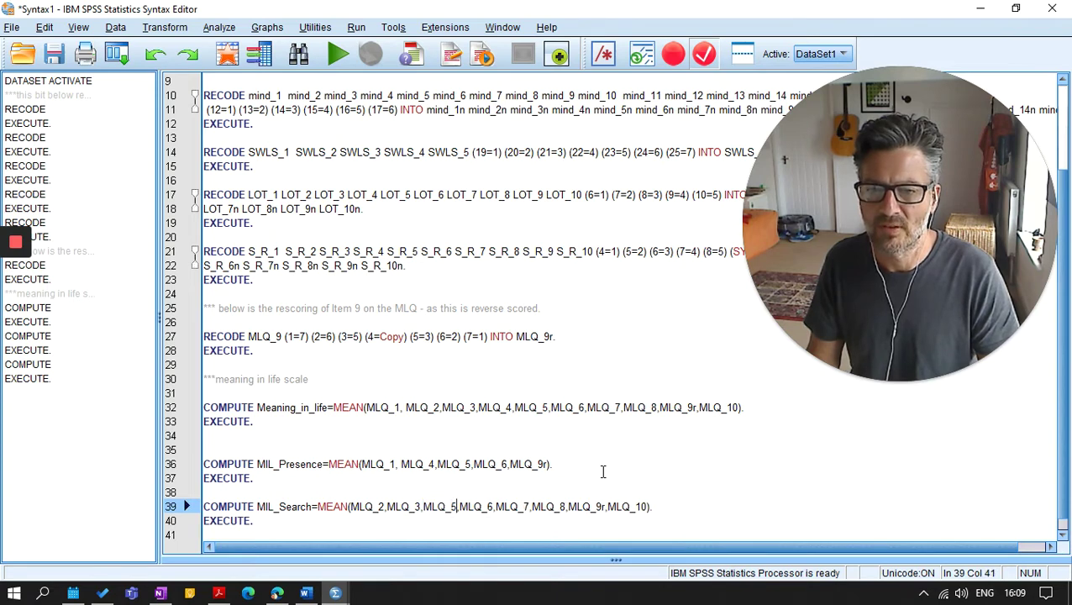
key("shift+Right")
key("shift+Right")
key("shift+Right")
key("shift+Right")
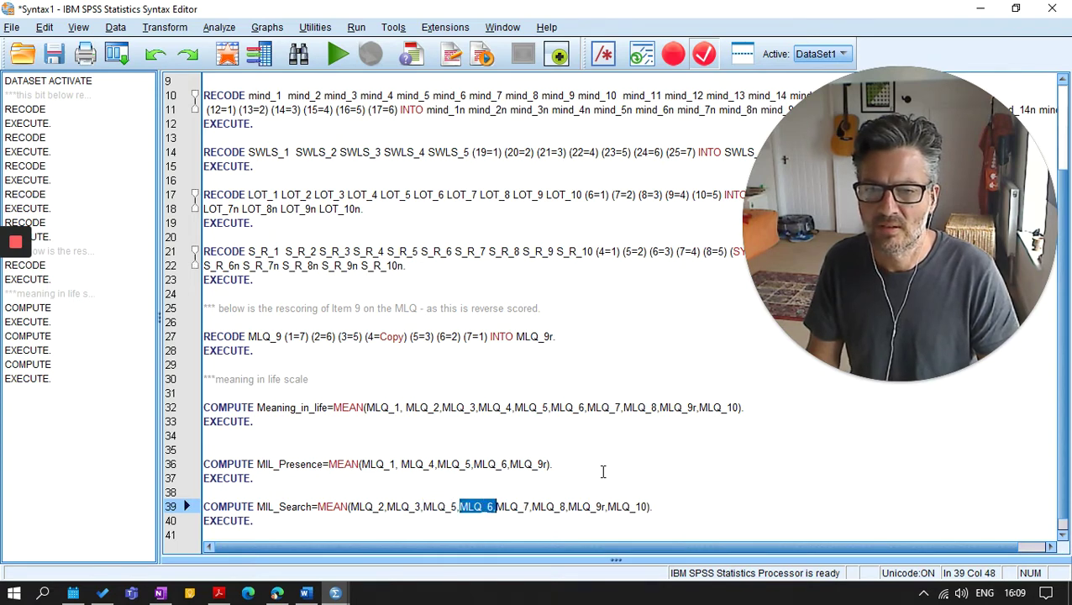
key("Delete")
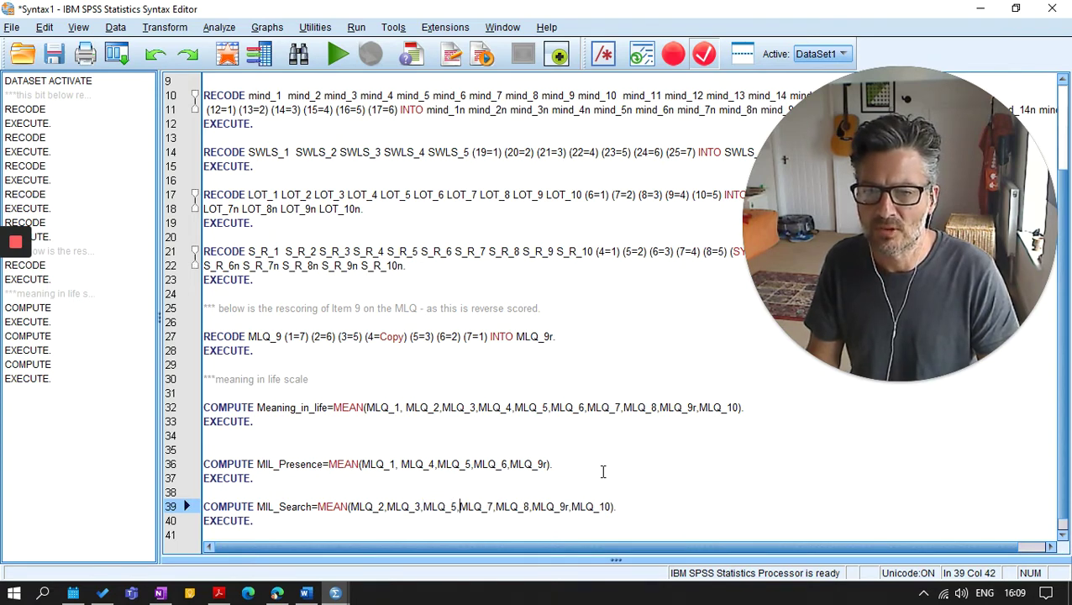
key("shift+Left")
key("shift+Left")
key("shift+Left")
key("shift+Left")
key("shift+Left")
key("Delete")
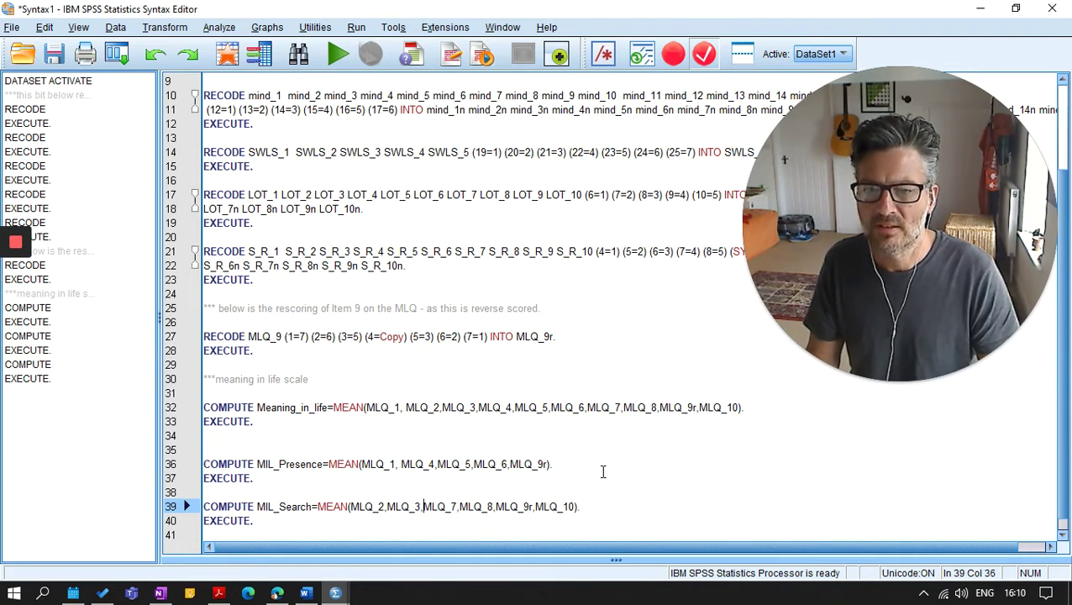
key("Delete")
key("Right")
key("Right")
key("Right")
key("Right")
key("Right")
key("Right")
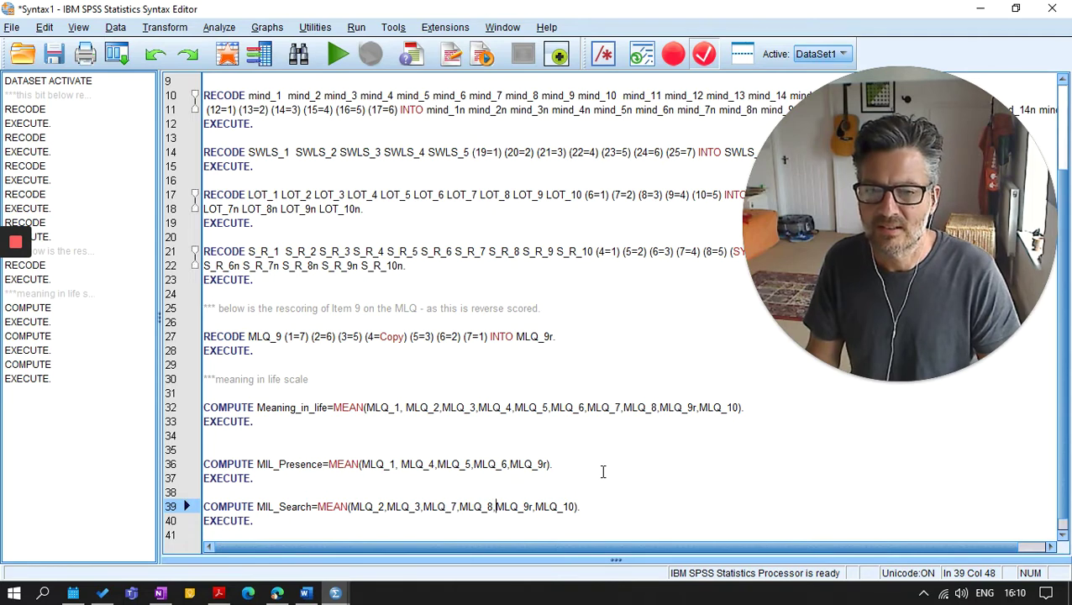
key("shift+Right")
key("shift+Right")
key("shift+Right")
key("shift+Right")
key("shift+Right")
key("shift+Right")
key("Delete")
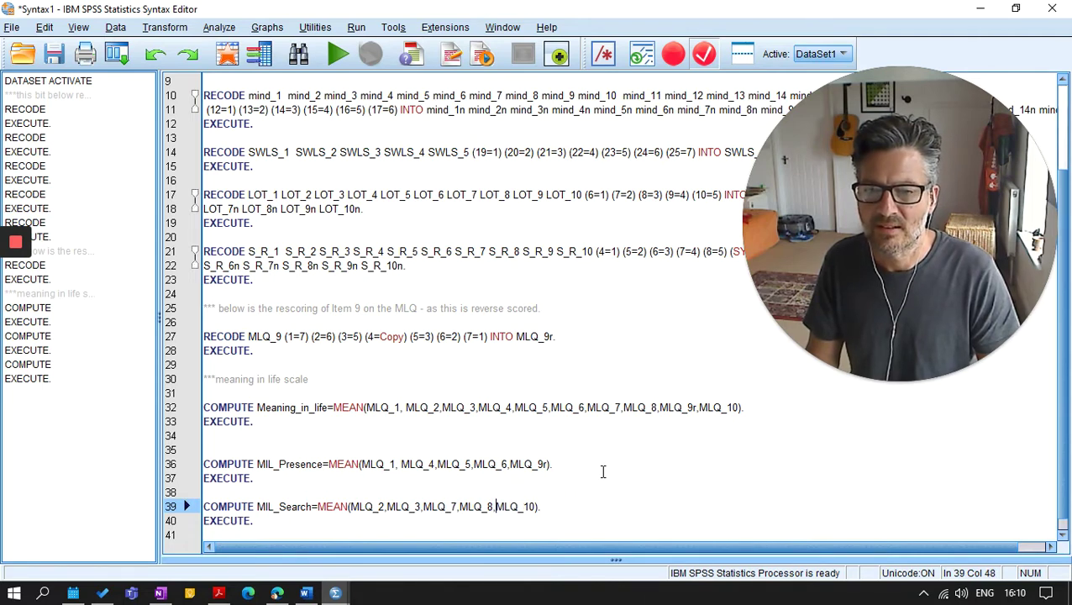
left_click(300, 426)
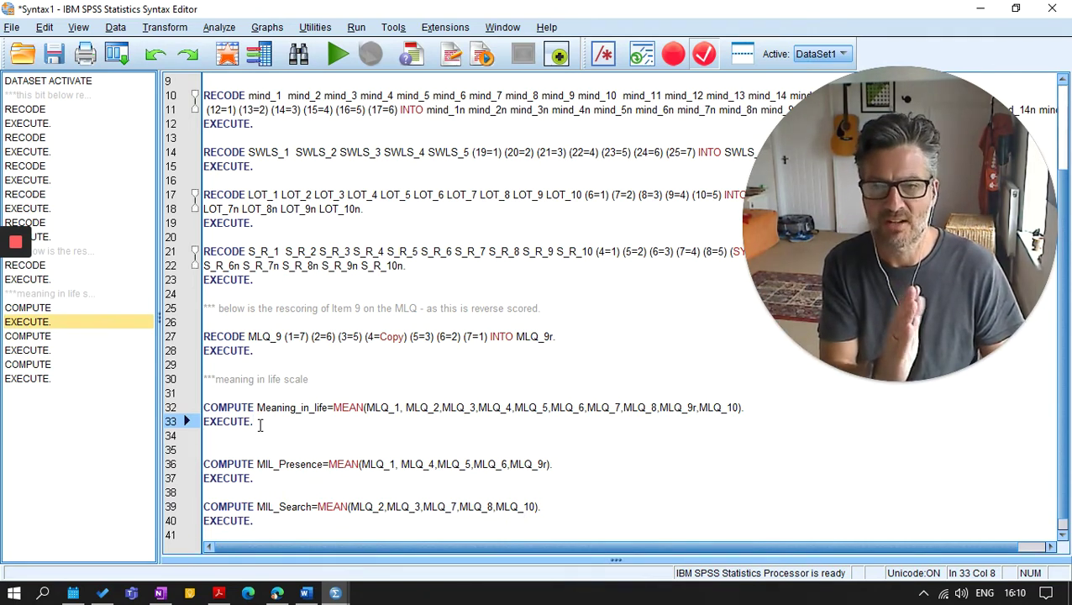
Run the Meaning_in_life COMPUTE block and inspect the computed scores in the data file.
left_click(307, 465)
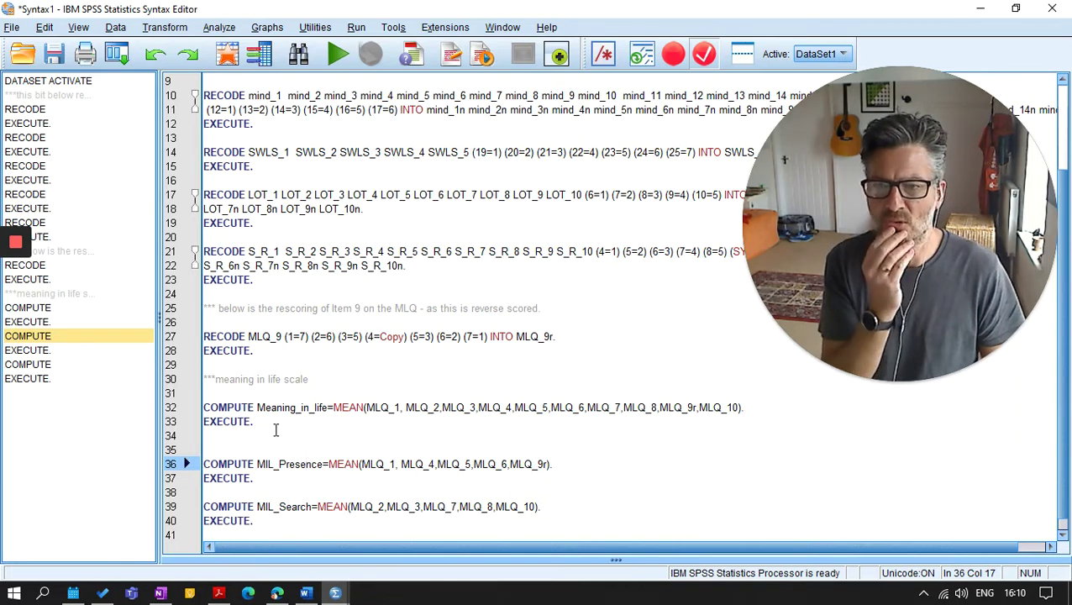
left_click_drag(260, 425, 211, 393)
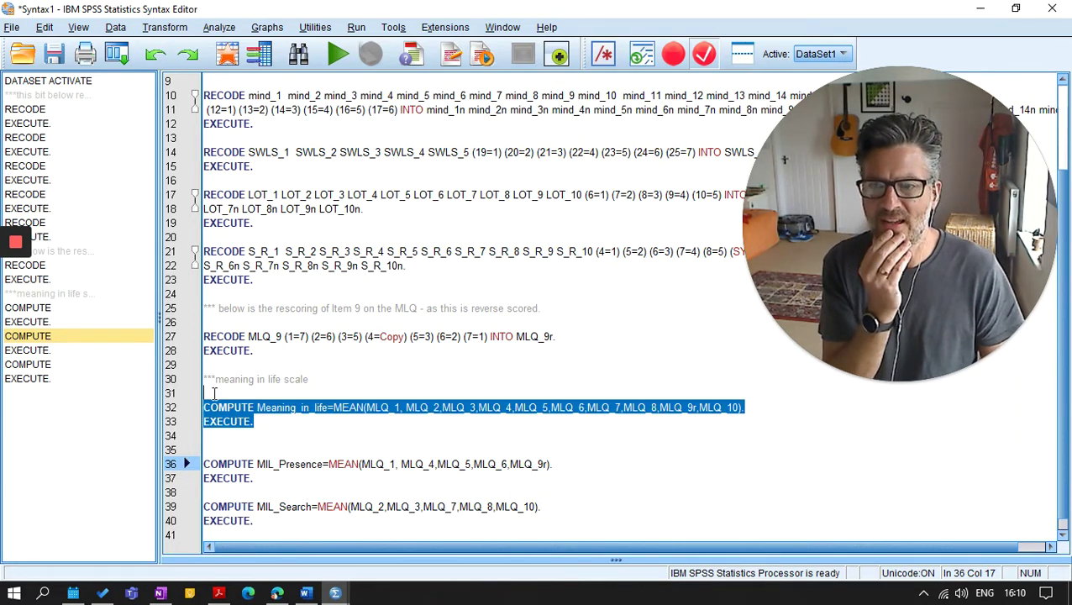
left_click(341, 56)
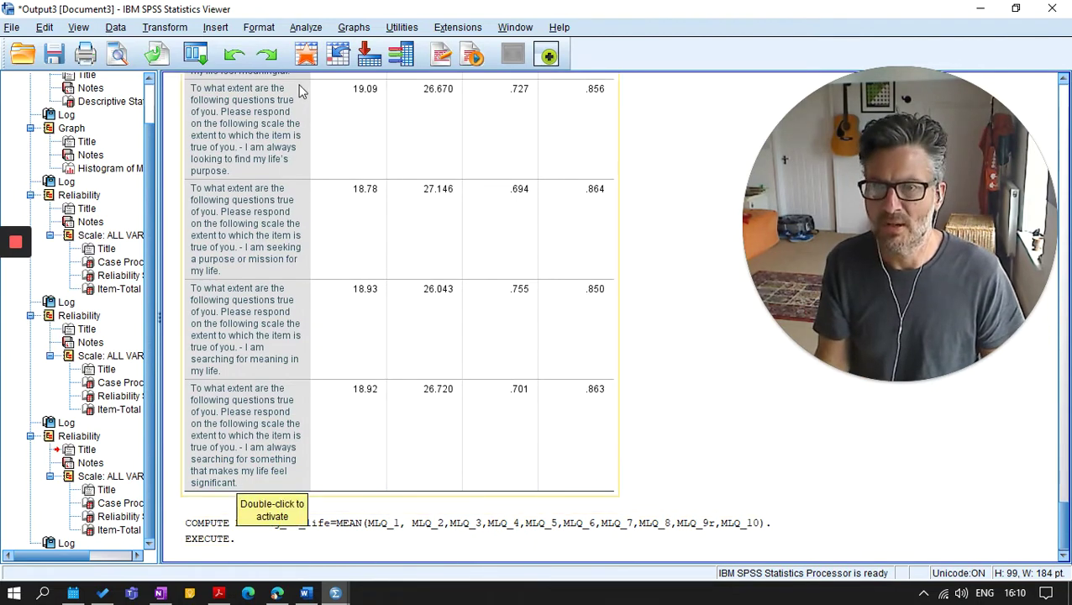
left_click(306, 56)
left_click(44, 375)
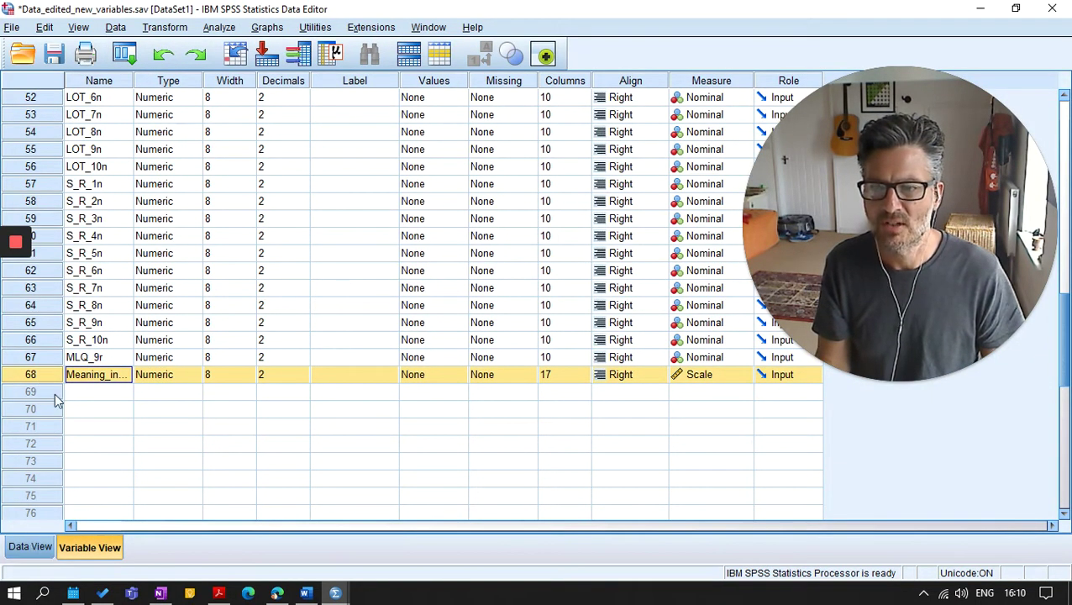
left_click(41, 548)
left_click_drag(282, 531, 611, 389)
left_click(474, 125)
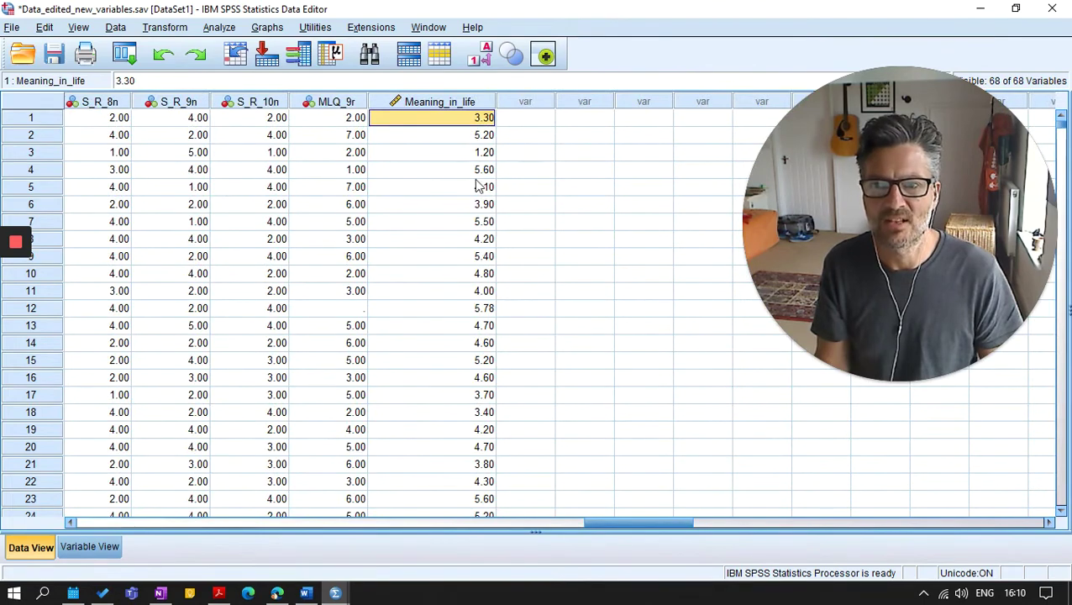
left_click(100, 546)
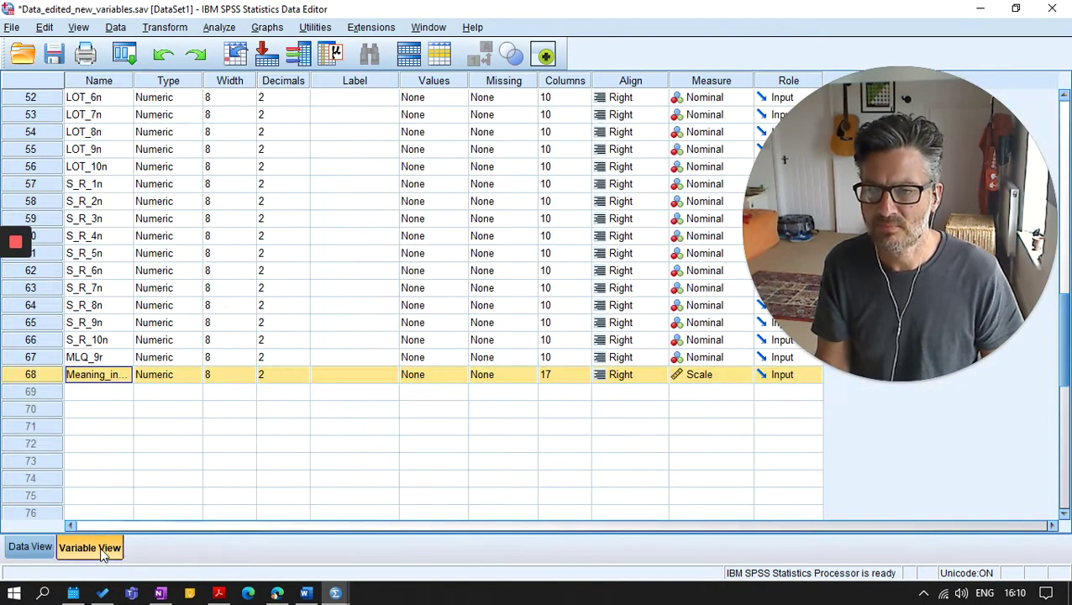
Run the MIL_Presence and MIL_Search commands and confirm both new variables in Variable View.
mouse_move(337, 595)
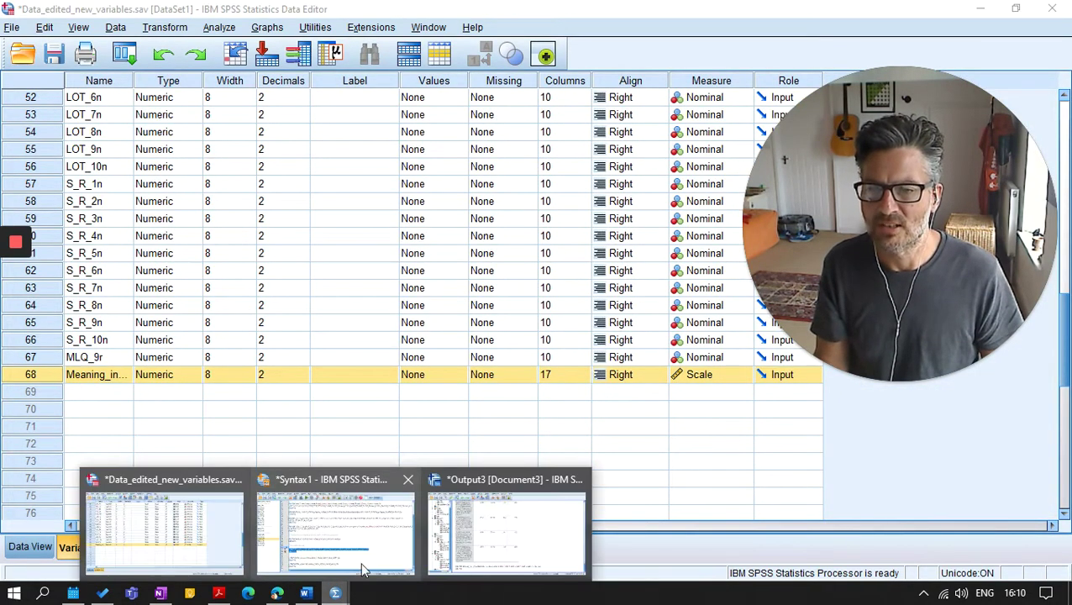
left_click(378, 558)
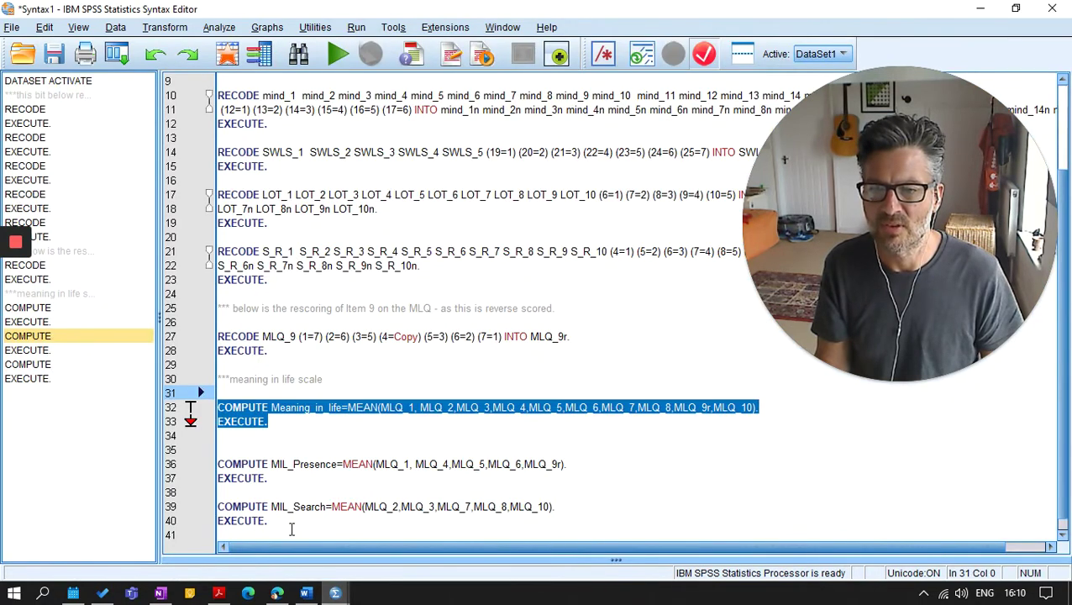
left_click_drag(292, 529, 246, 441)
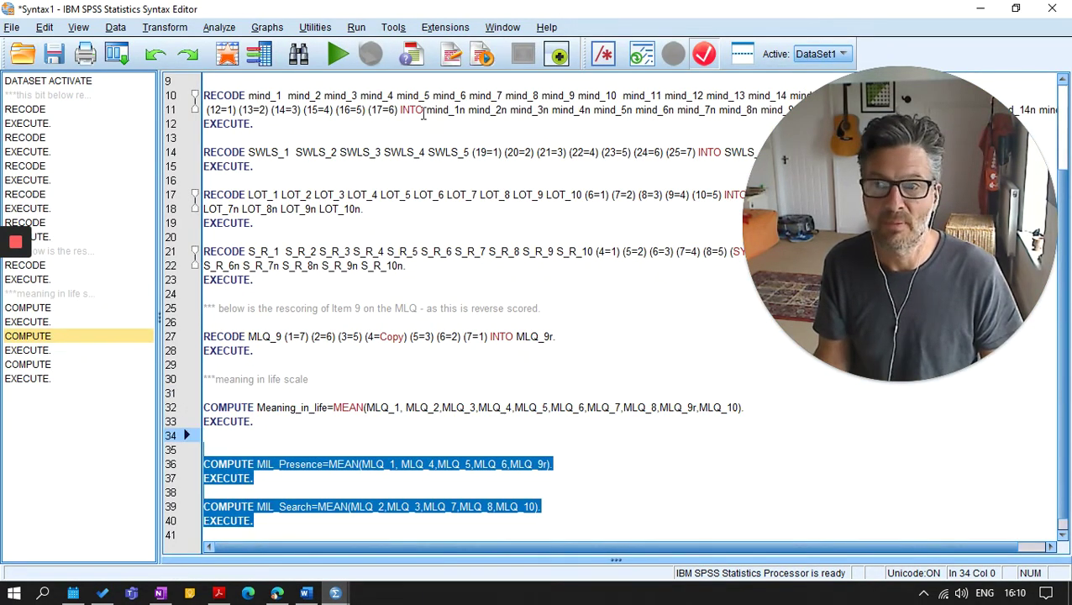
left_click(338, 54)
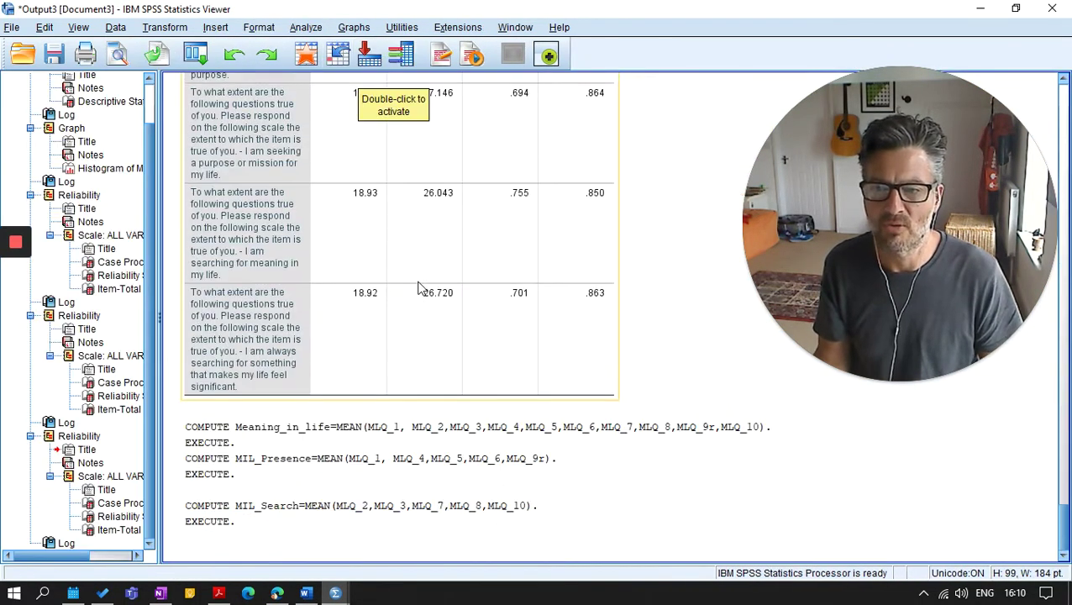
left_click(306, 50)
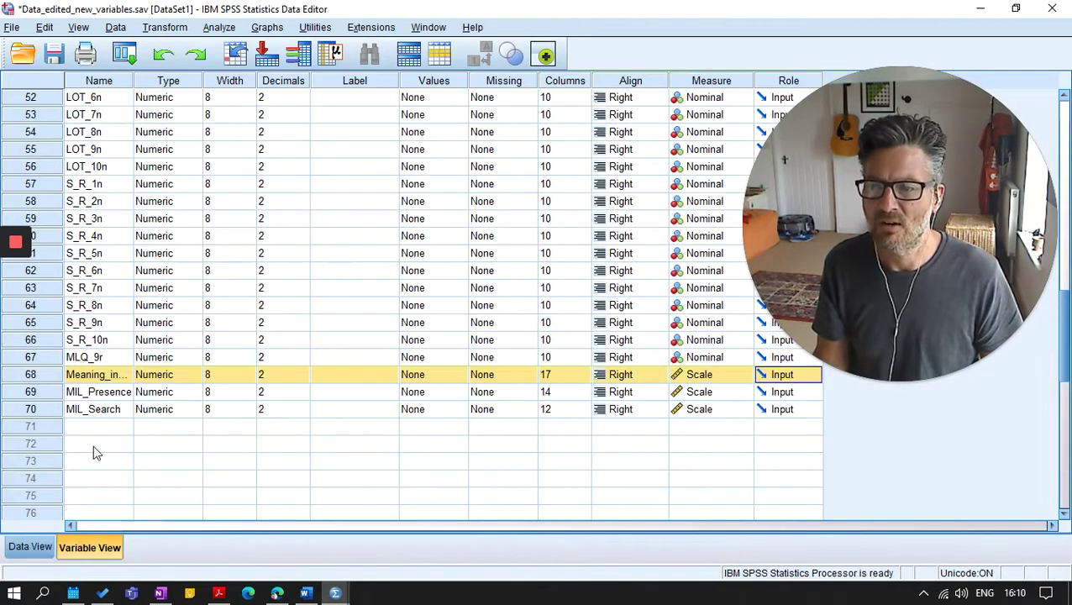
left_click(96, 375)
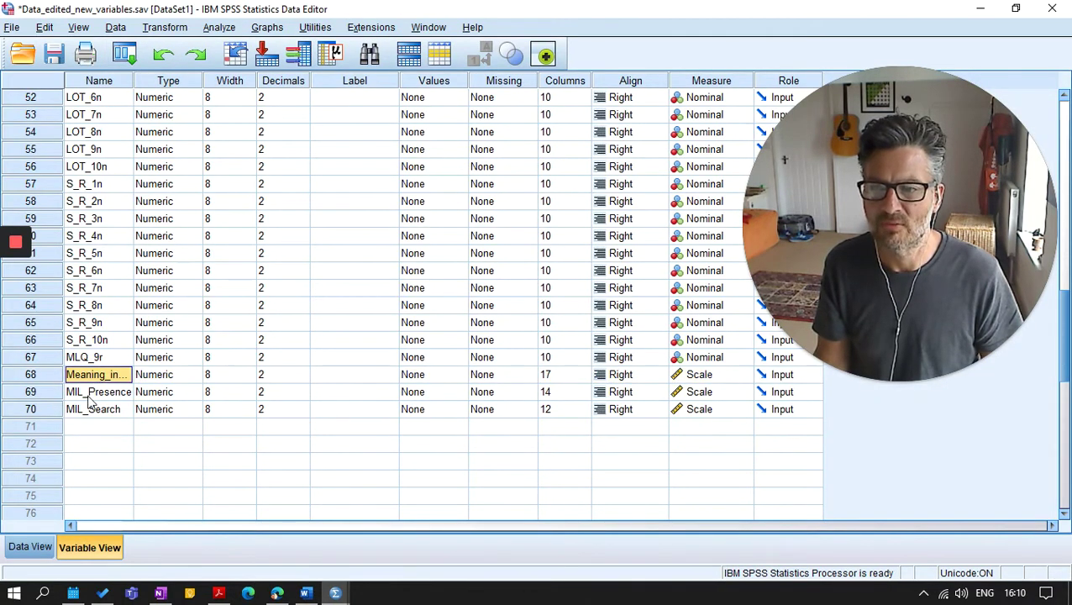
left_click(89, 395)
left_click(80, 413)
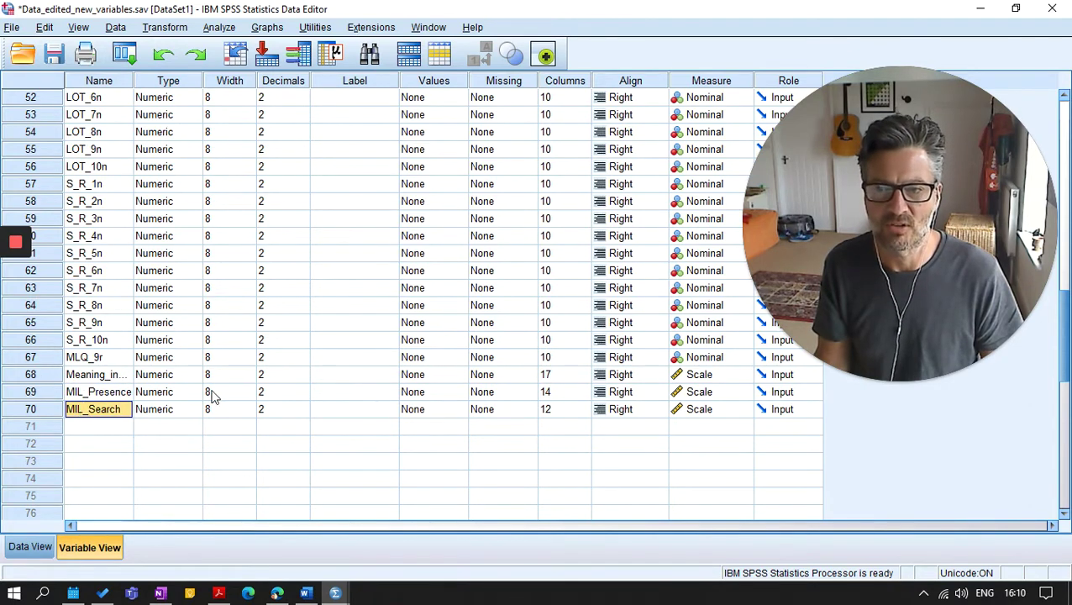
Enter labels Meaning in Life, MIL Presence and MIL Search in rows 68–70 and save the file.
left_click(320, 376)
type("Mean")
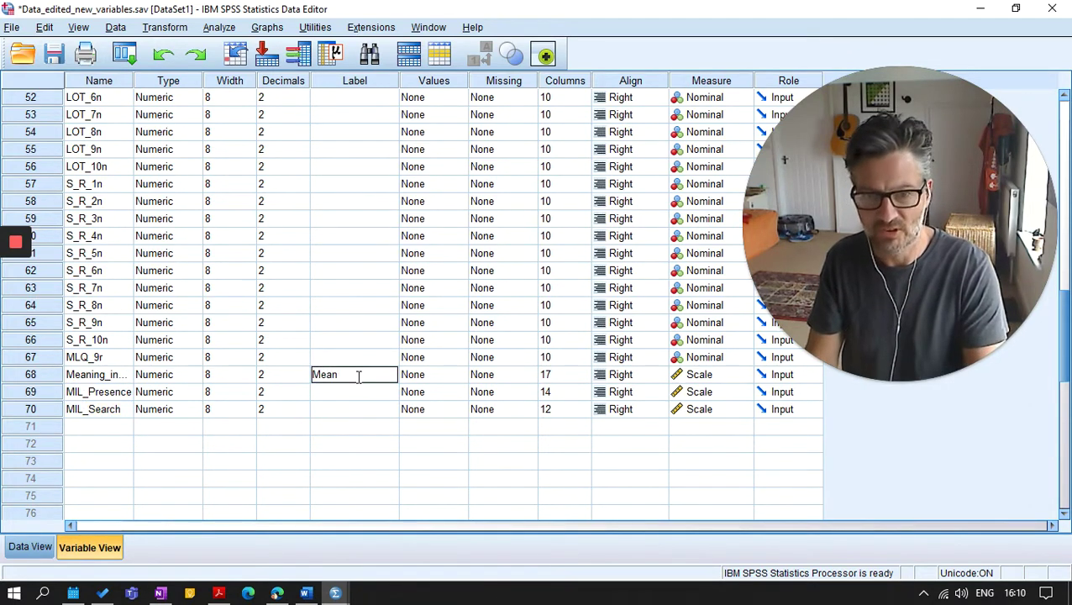
type("ing in Life")
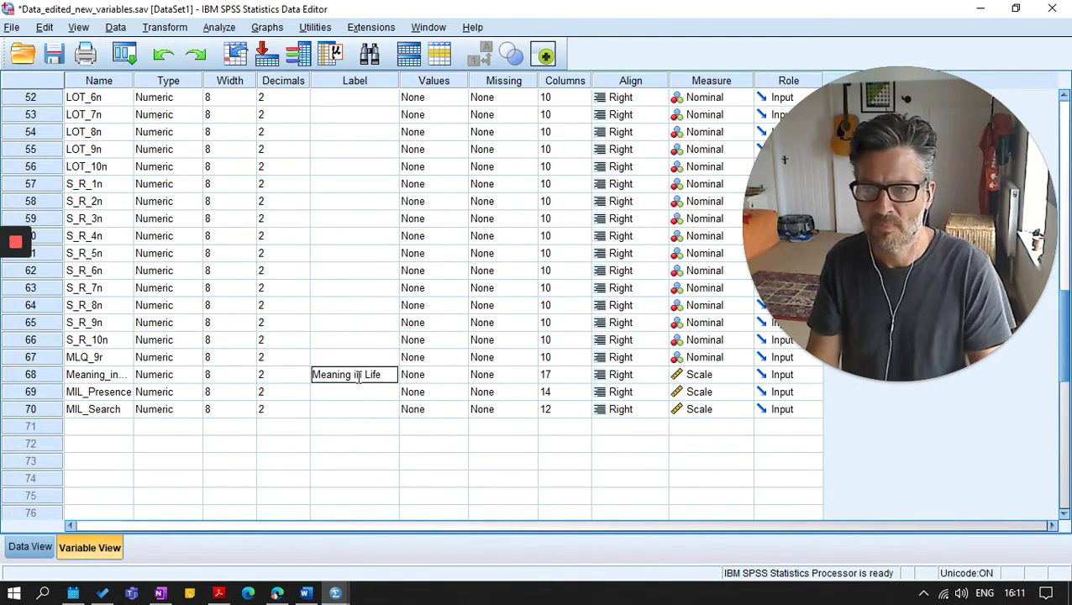
left_click(370, 395)
left_click(369, 392)
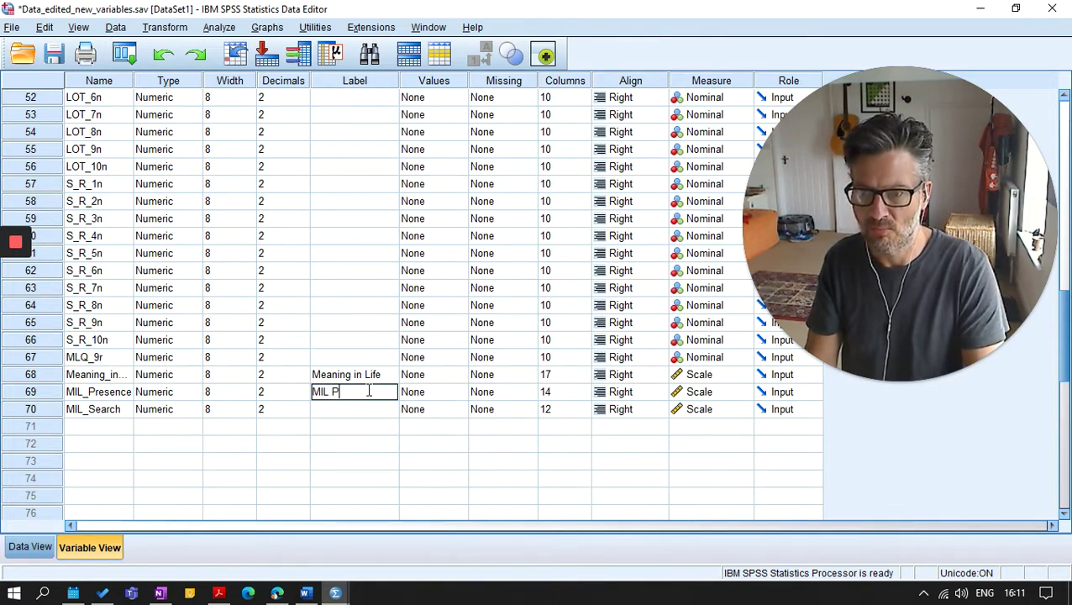
left_click(353, 412)
left_click(352, 410)
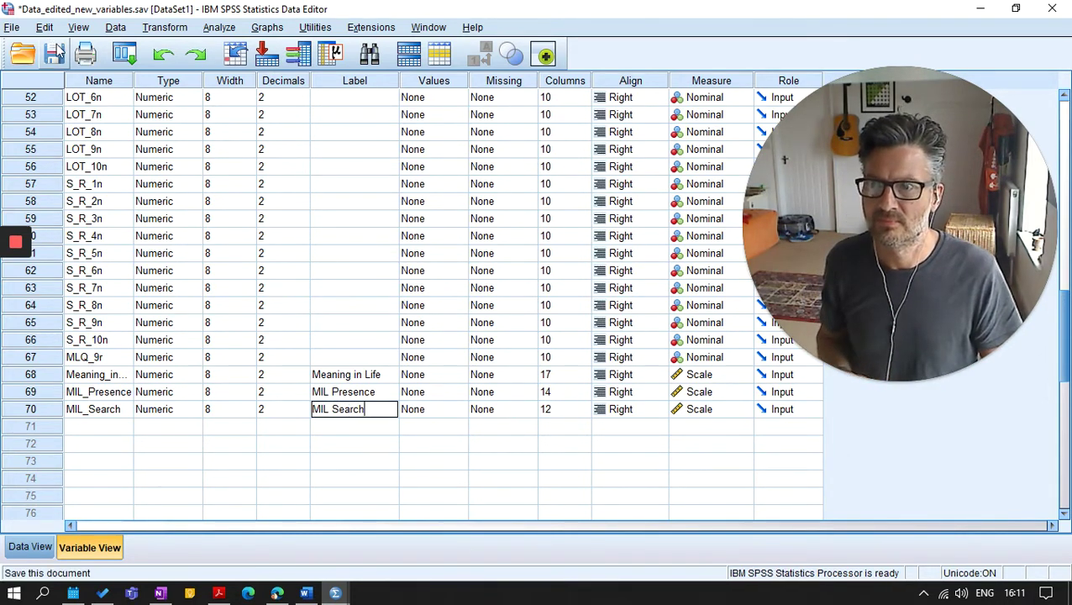
left_click(55, 52)
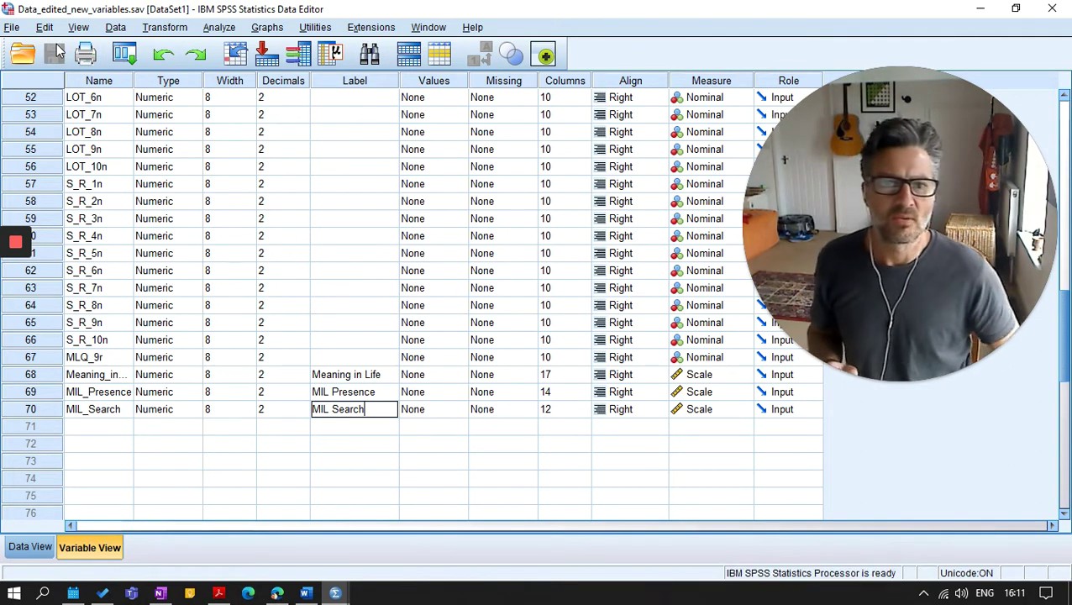